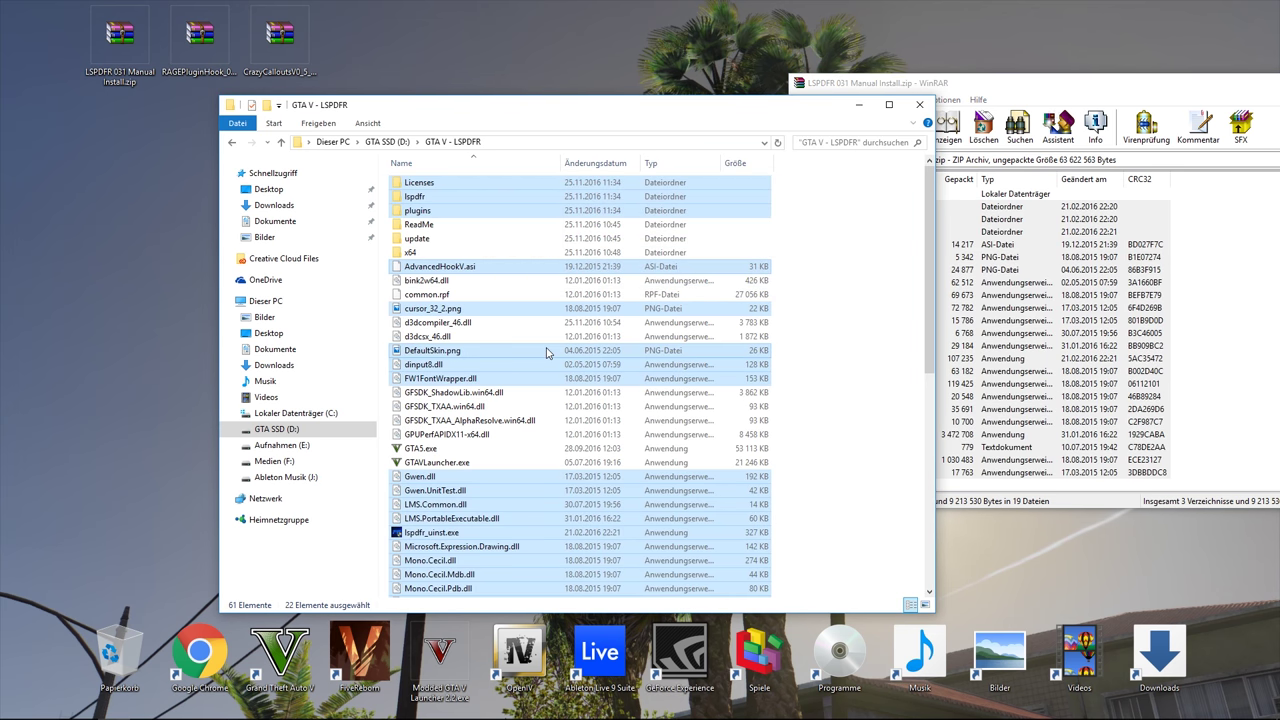
# Check the copied files in the GTA V - LSPDFR folder and close the LSPDFR 031 Manual Install.zip archive window
pyautogui.scroll(-10, 548, 353)
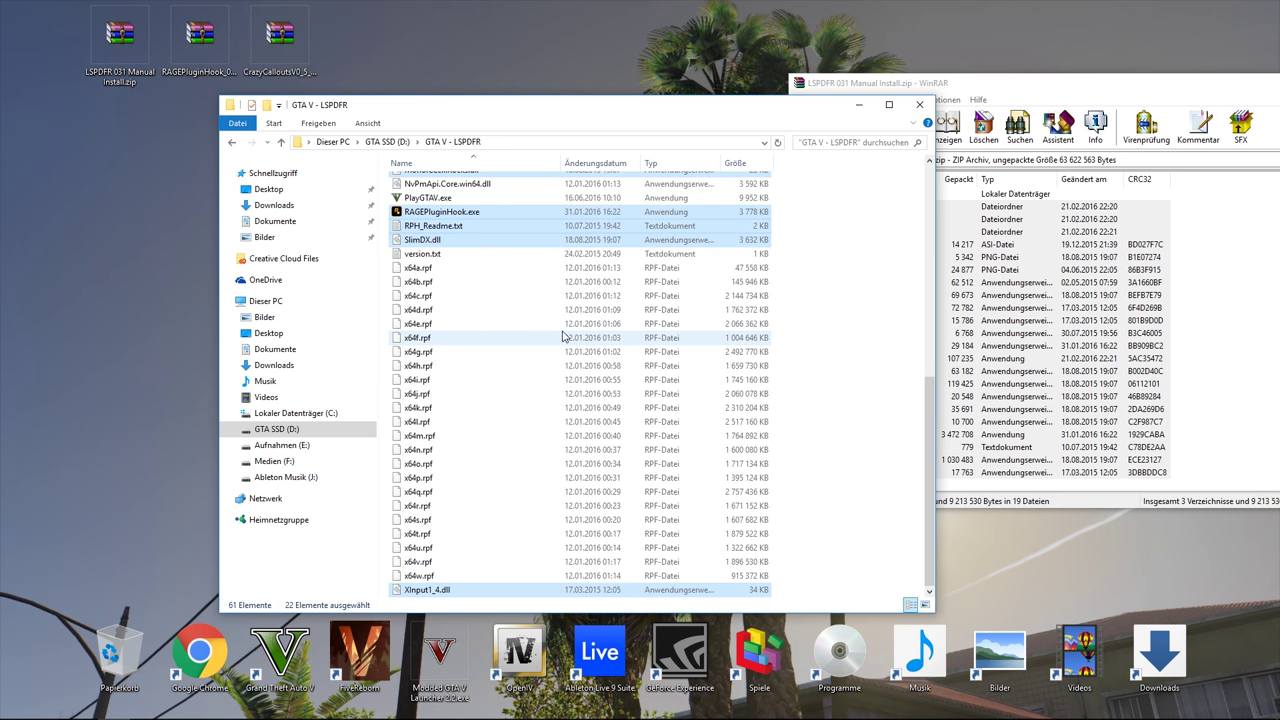
pyautogui.scroll(10, 563, 337)
pyautogui.moveTo(1258, 88); pyautogui.dragTo(848, 90)
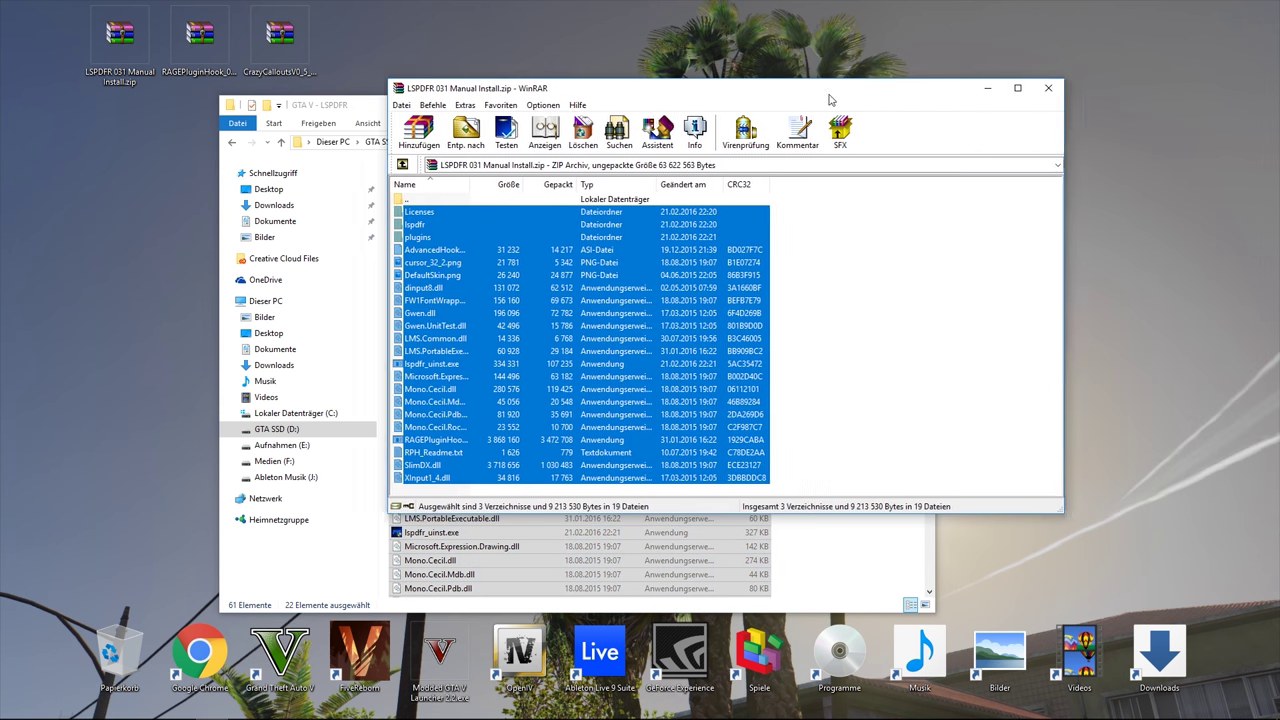
pyautogui.click(972, 86)
# Extract all contents of RAGEPluginHook_0_47_1037_9935_ALPHA.zip into the GTA V - LSPDFR folder, replacing the files already there
pyautogui.click(181, 45)
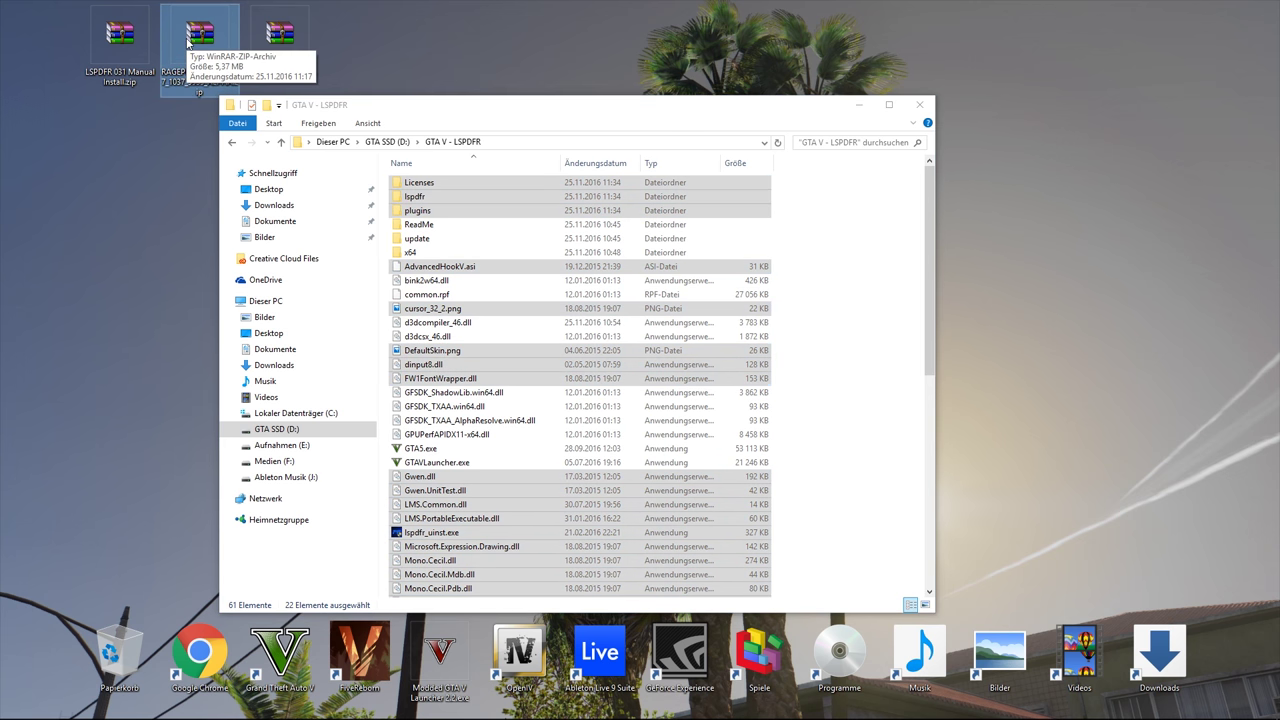
pyautogui.doubleClick(187, 43)
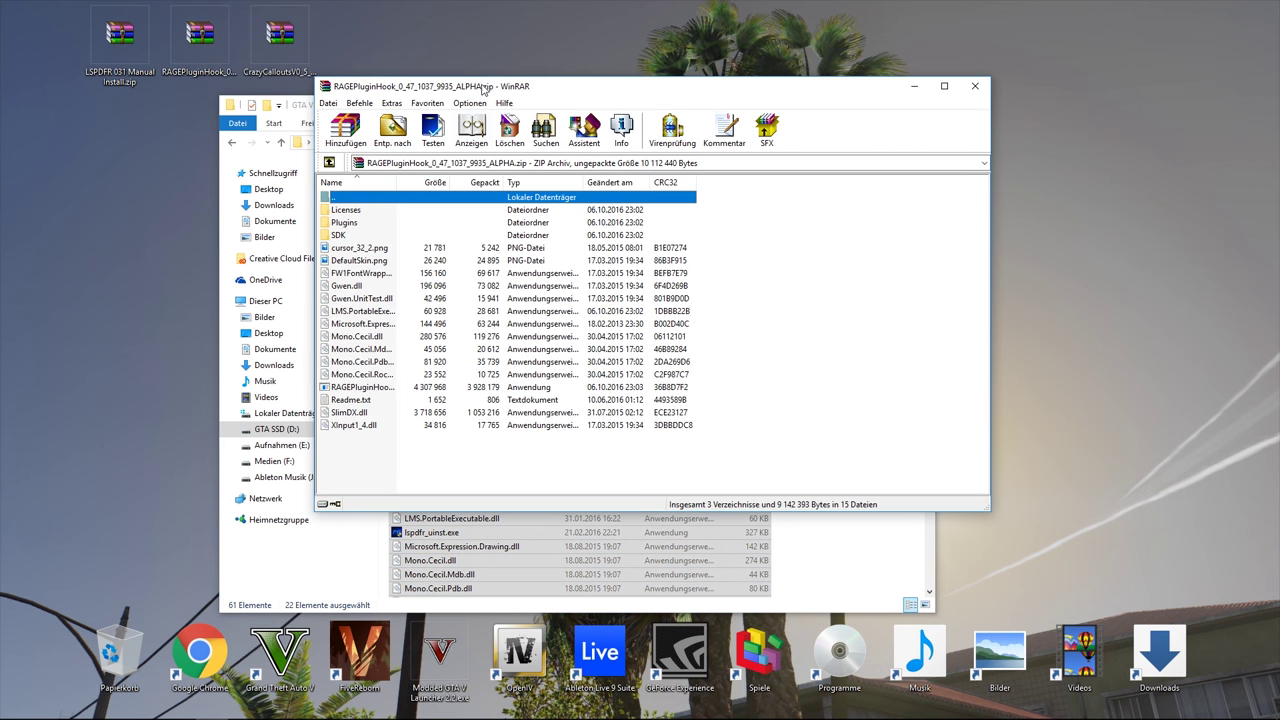
pyautogui.moveTo(482, 90); pyautogui.dragTo(907, 67)
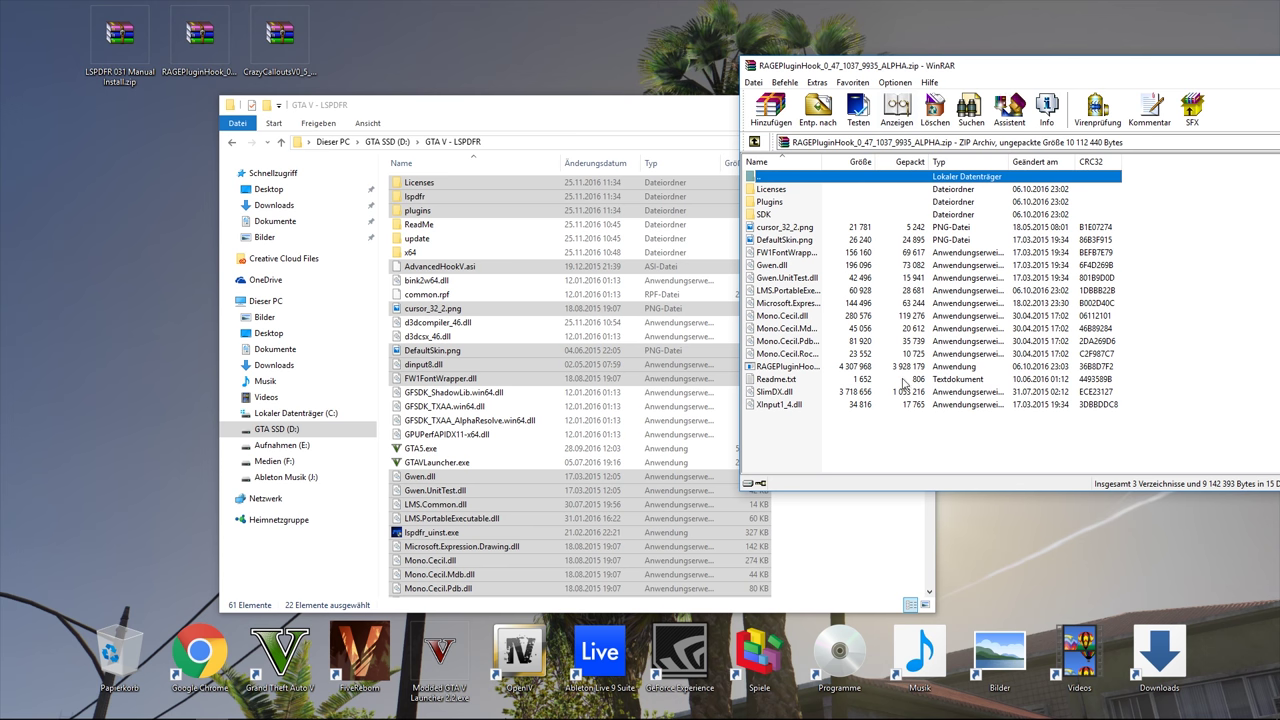
pyautogui.moveTo(959, 442); pyautogui.dragTo(790, 186)
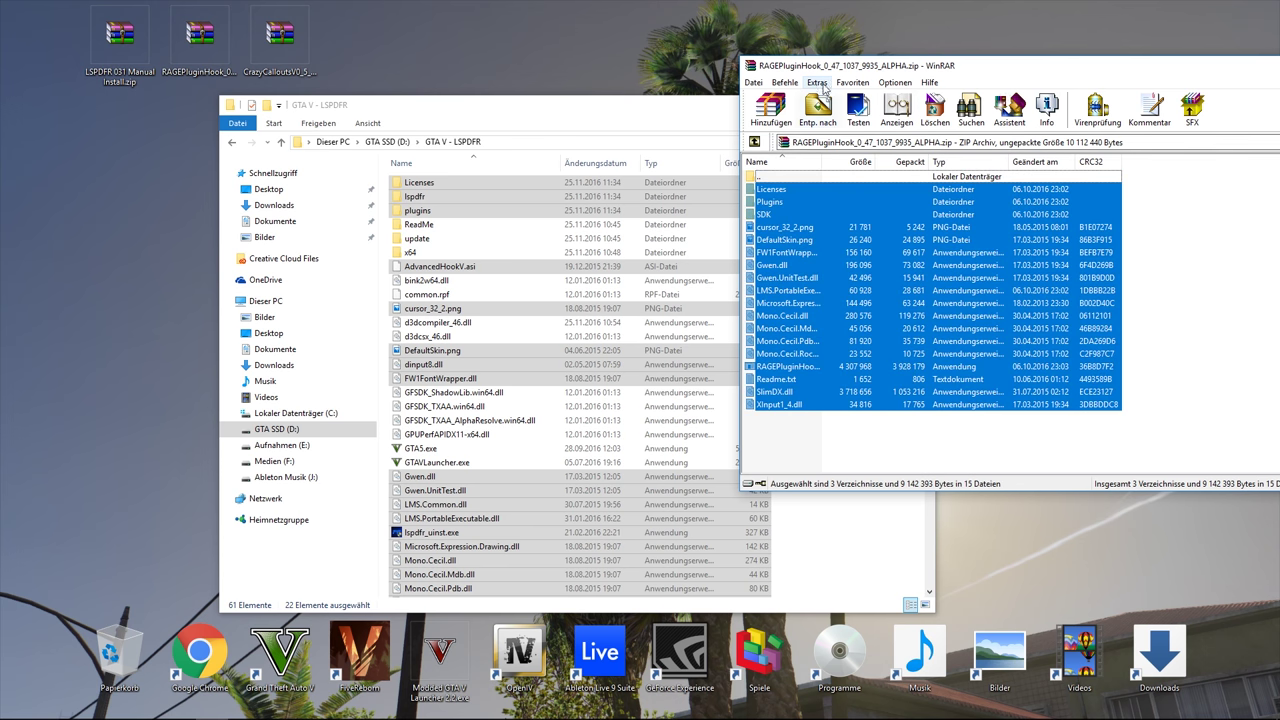
pyautogui.moveTo(817, 70); pyautogui.dragTo(961, 56)
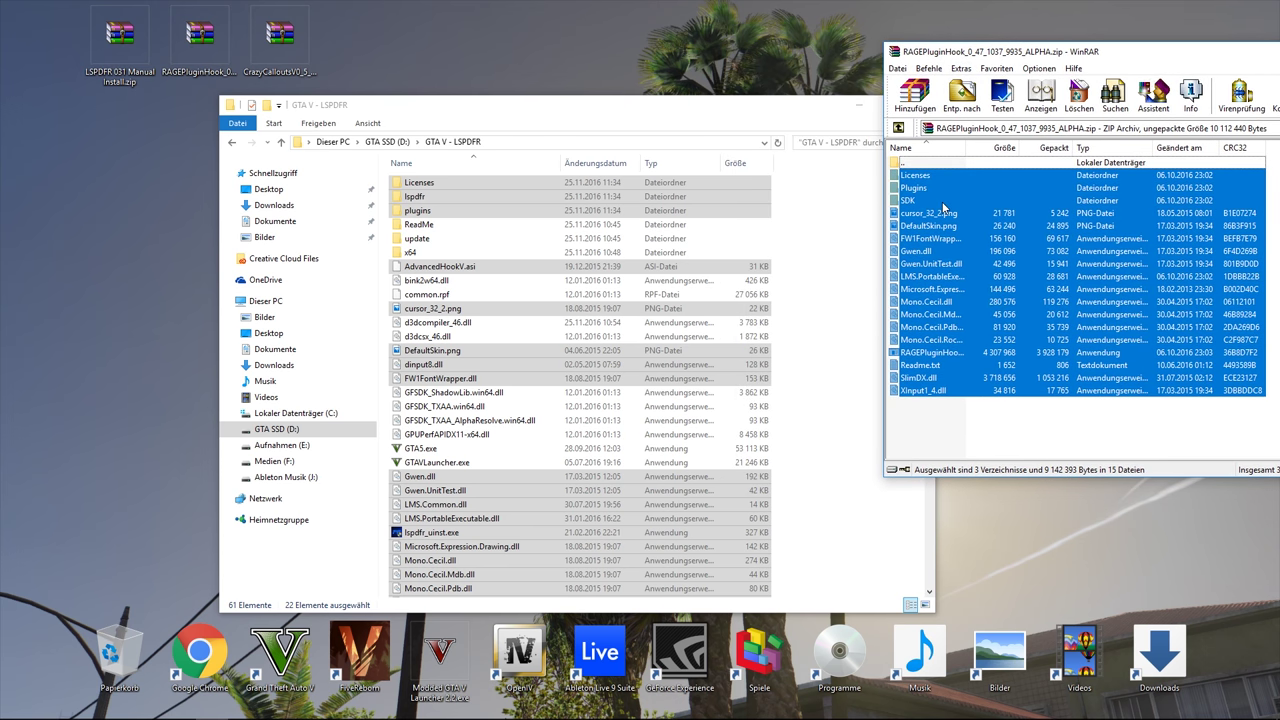
pyautogui.moveTo(946, 206); pyautogui.dragTo(800, 246)
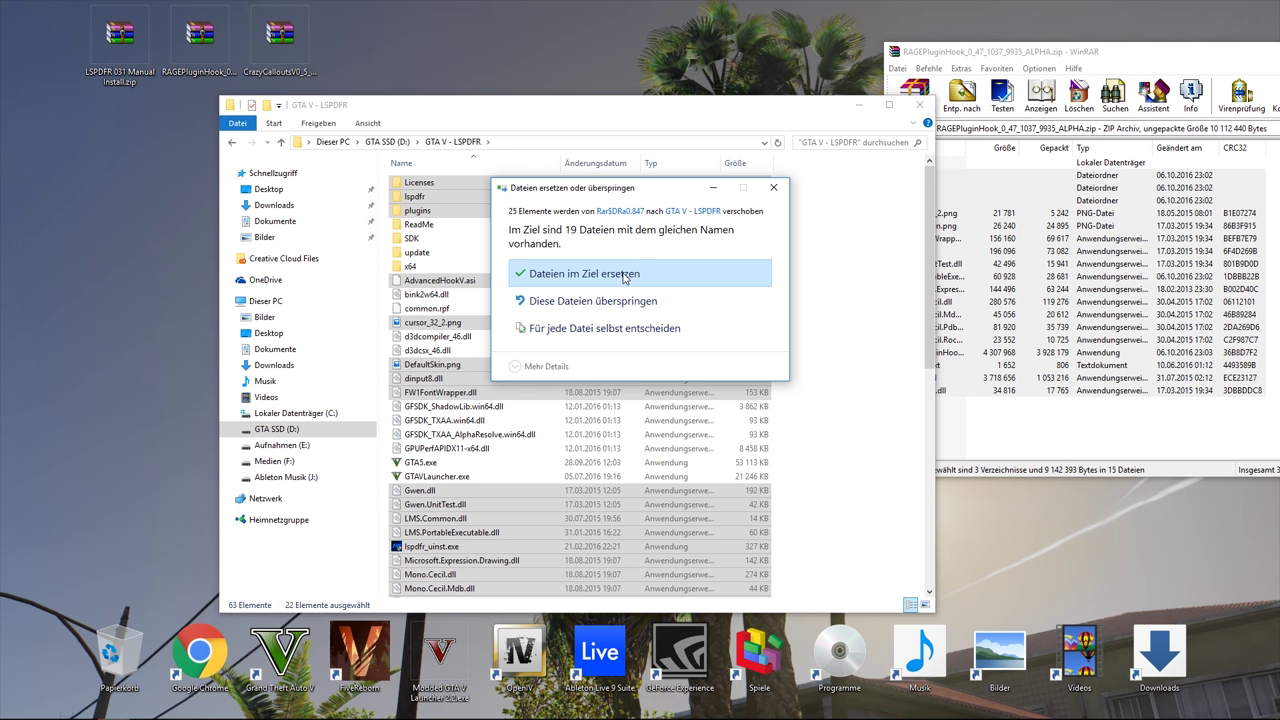
pyautogui.click(624, 274)
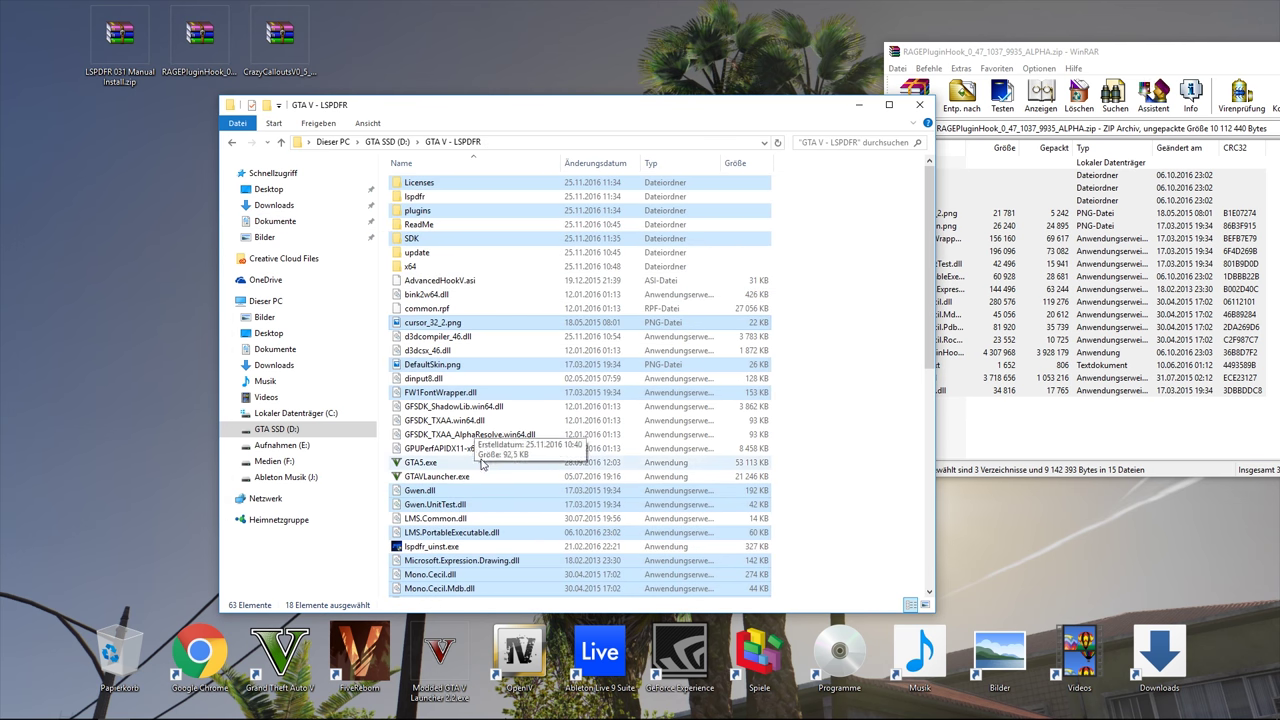
# Check the extracted RAGEPluginHook files in the game folder and close the RAGEPluginHook archive
pyautogui.scroll(-3, 487, 490)
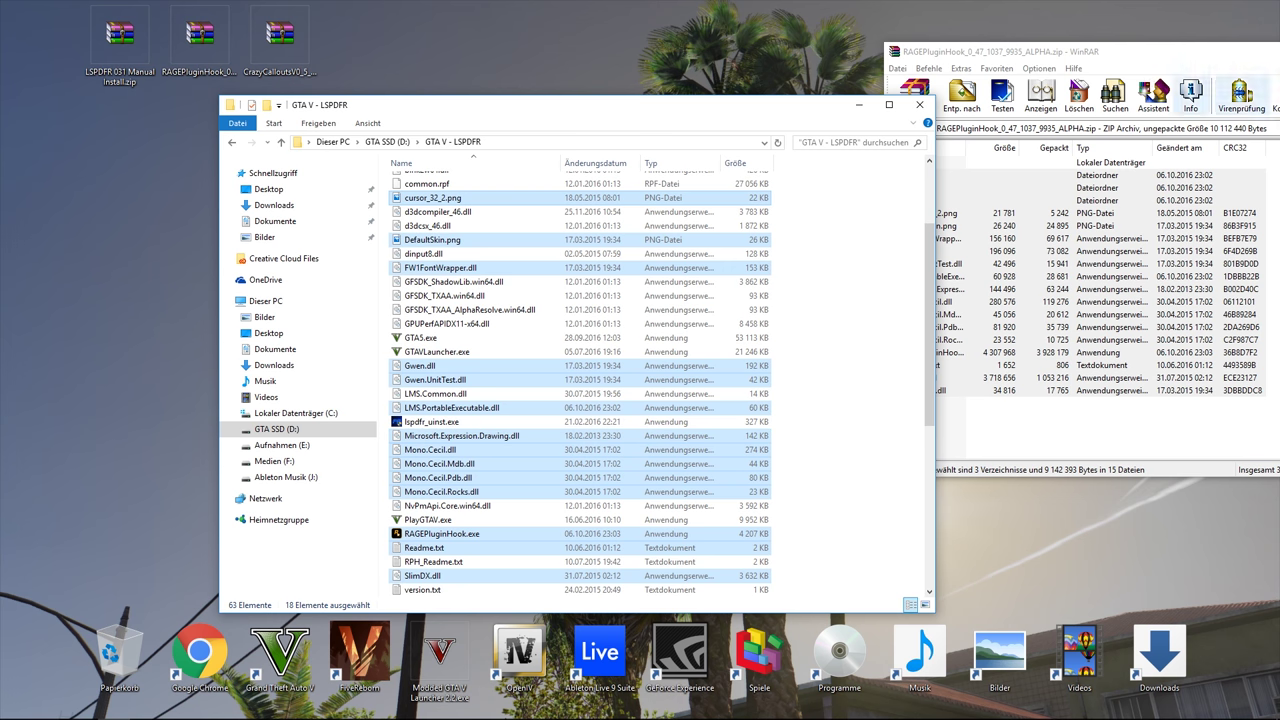
pyautogui.moveTo(1188, 53); pyautogui.dragTo(624, 81)
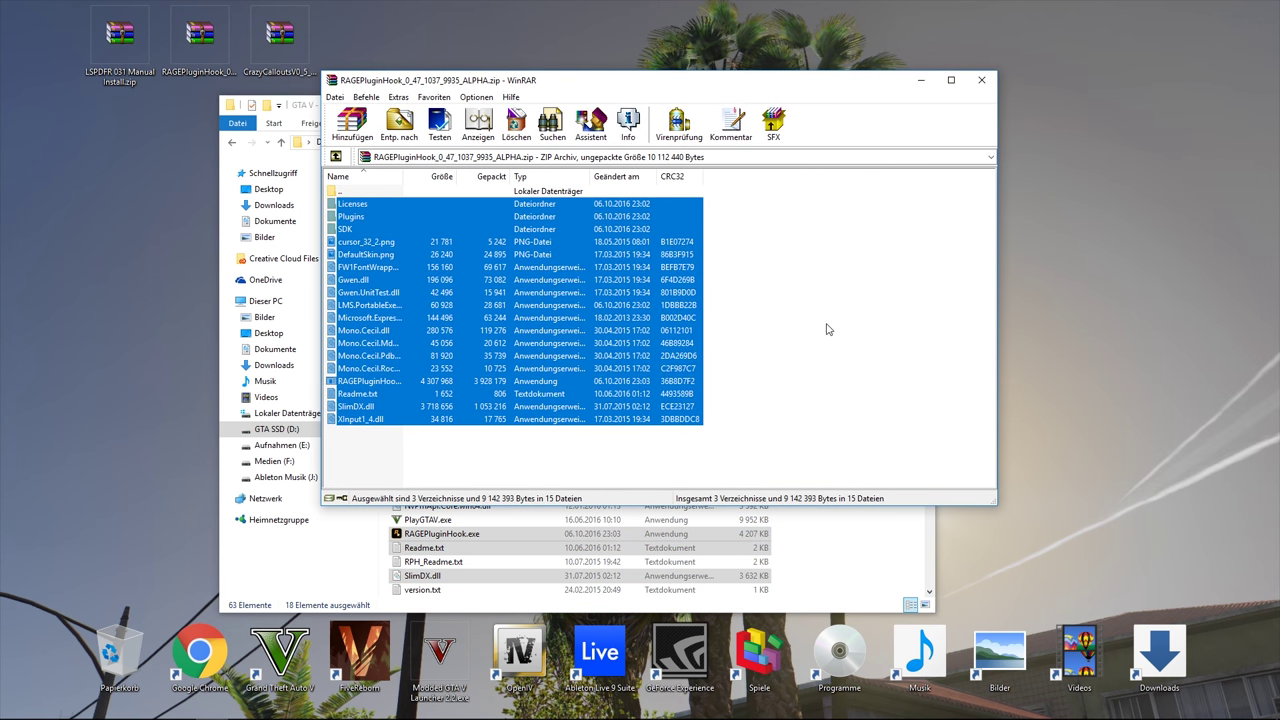
pyautogui.click(981, 80)
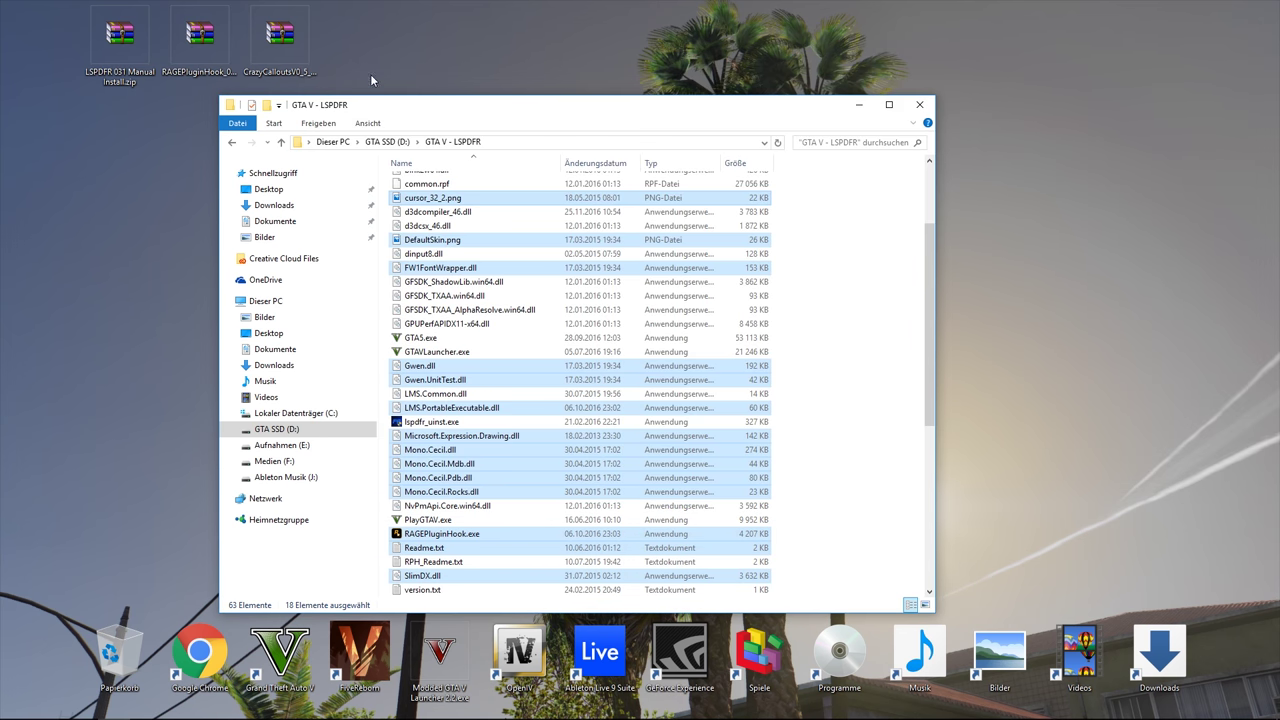
# Open the CrazyCalloutsV0_5_8.rar archive from the desktop and enter its _CrazyCalloutsV0_5_8 folder
pyautogui.click(281, 40)
pyautogui.doubleClick(281, 40)
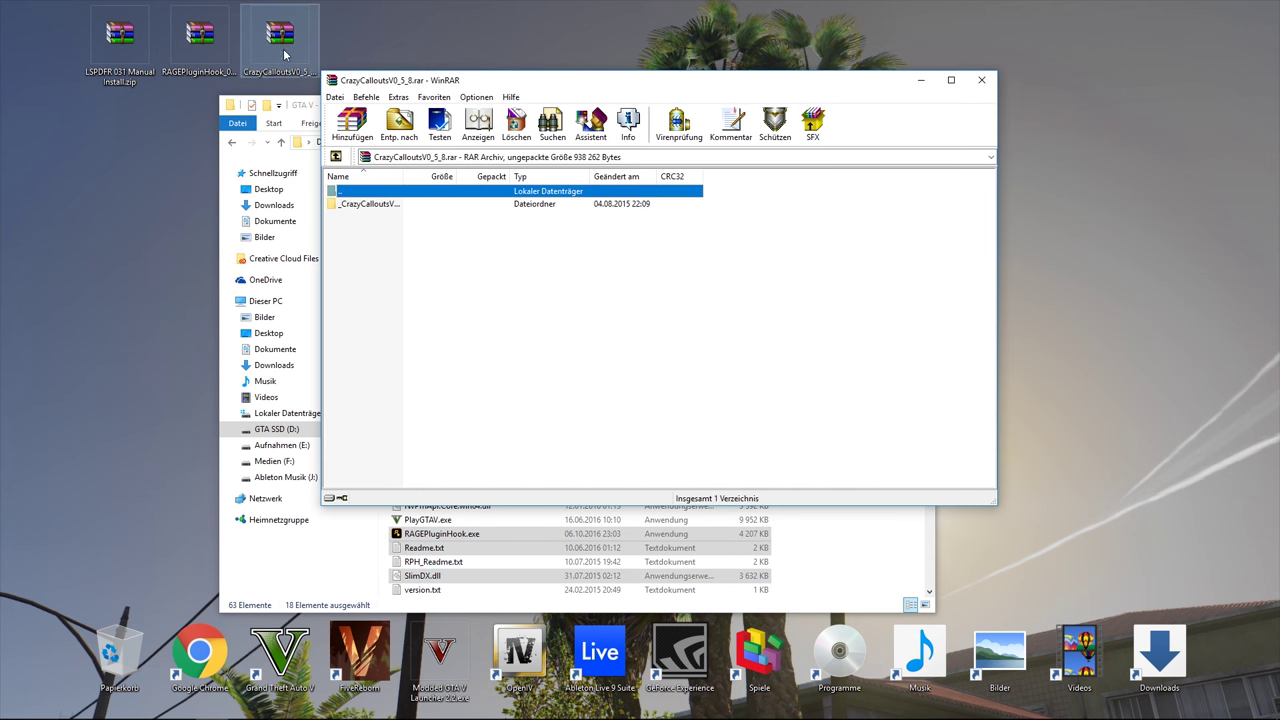
pyautogui.doubleClick(351, 204)
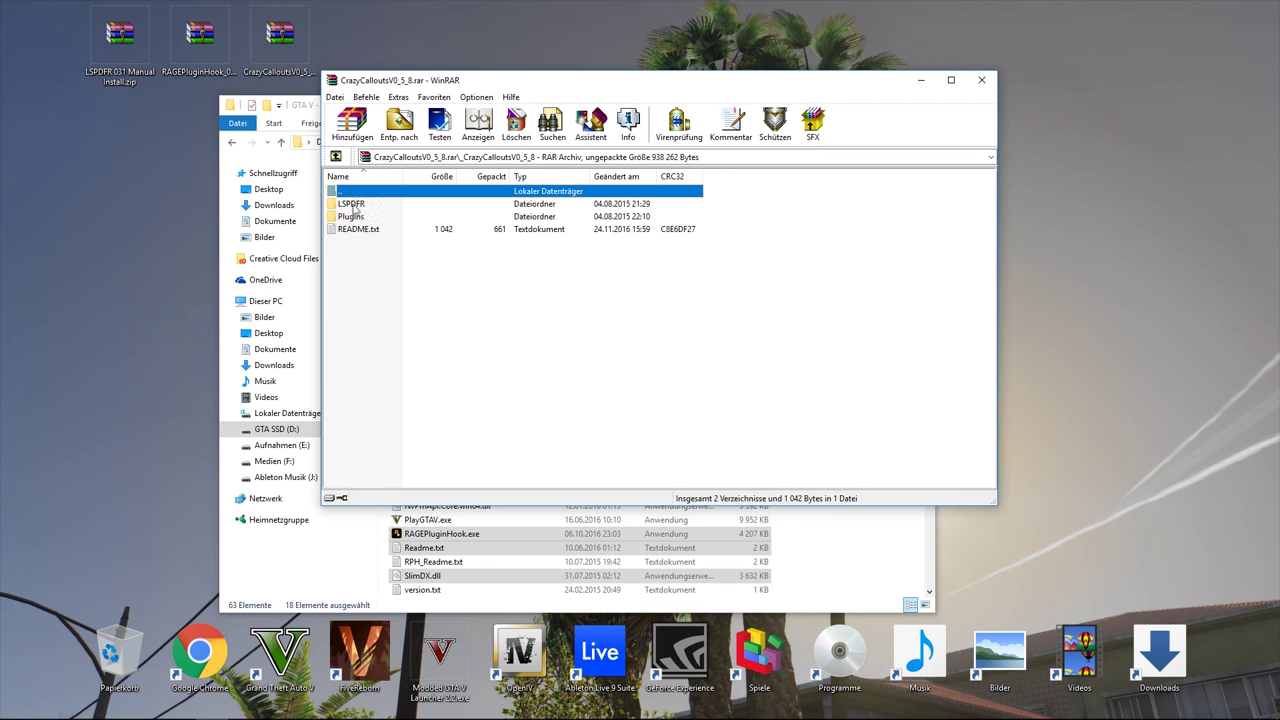
# Read the installation notes in the CrazyCallouts README.txt and close the file
pyautogui.doubleClick(360, 231)
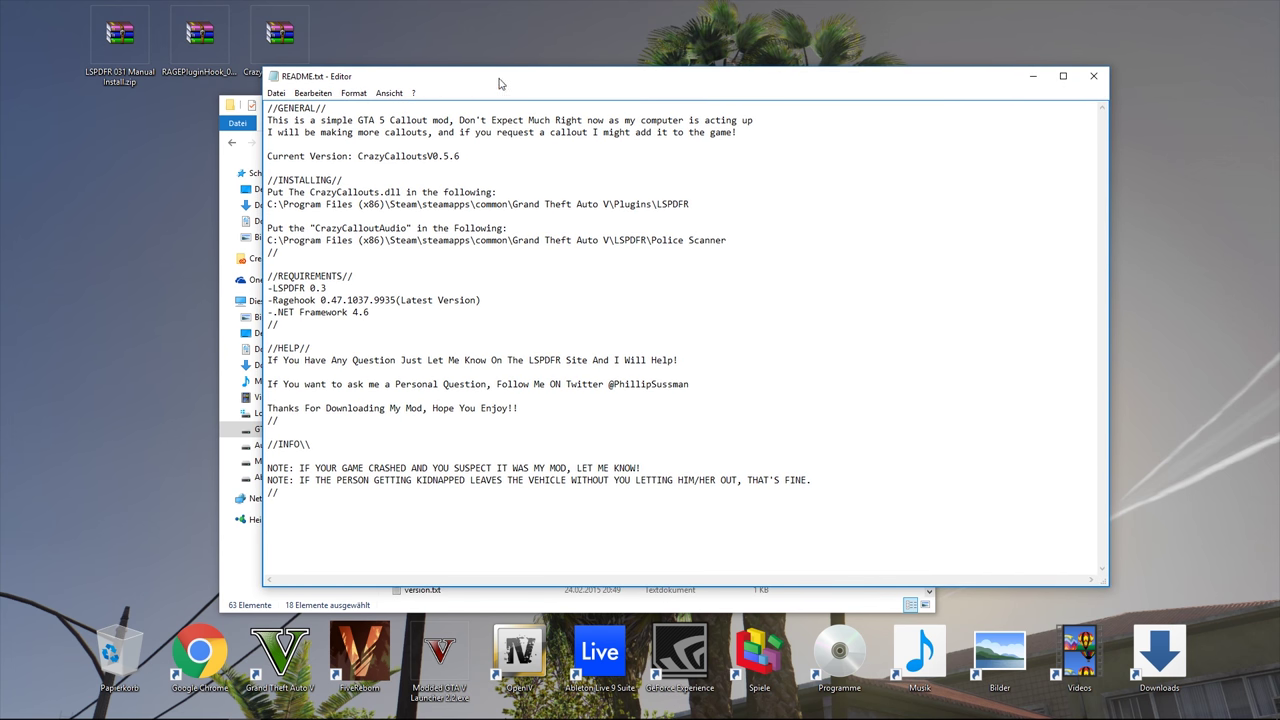
pyautogui.moveTo(270, 110); pyautogui.dragTo(420, 500)
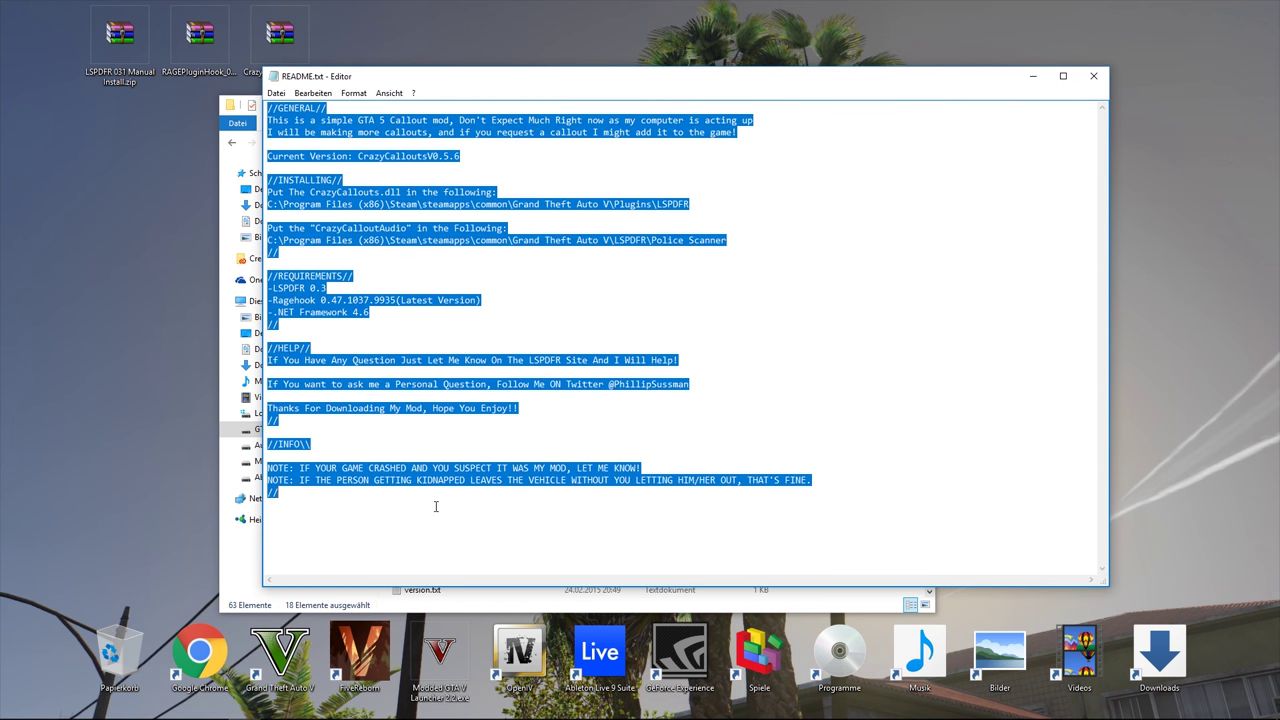
pyautogui.click(701, 321)
pyautogui.click(1093, 76)
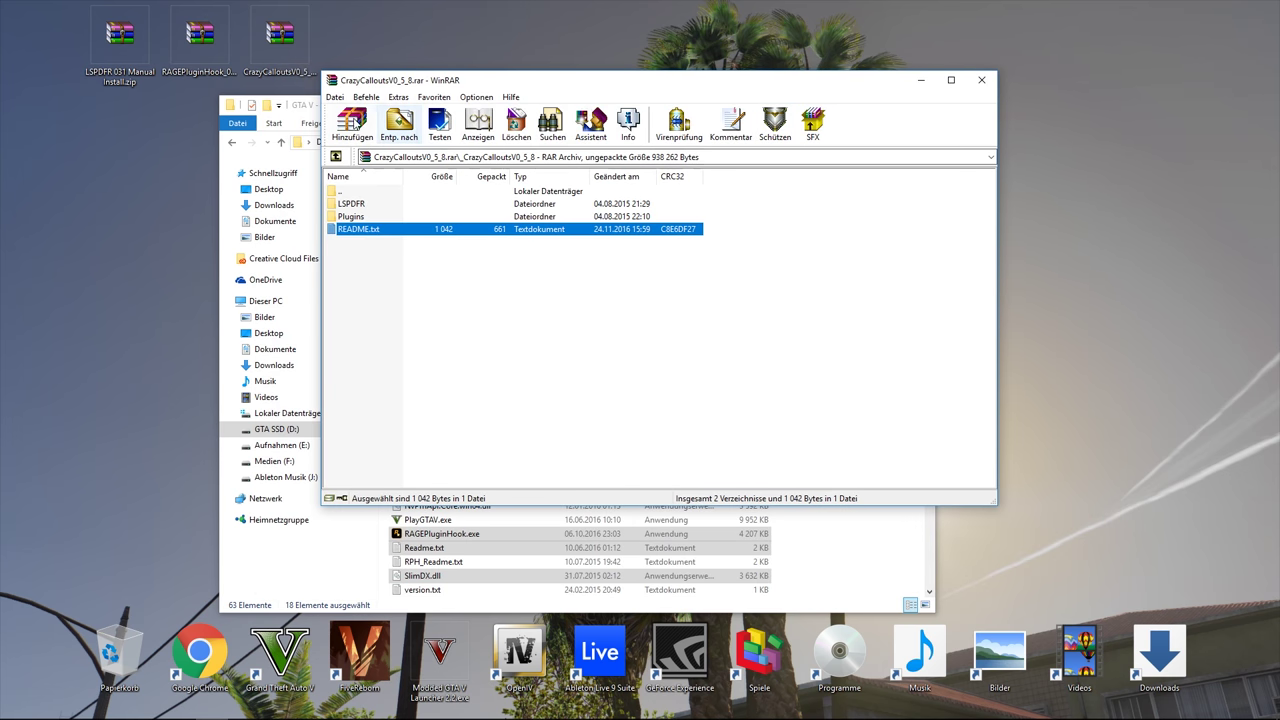
# Review the LSPDFR and Plugins entries in the CrazyCallouts archive and place its window beside the GTA V - LSPDFR folder list
pyautogui.moveTo(429, 112); pyautogui.dragTo(566, 87)
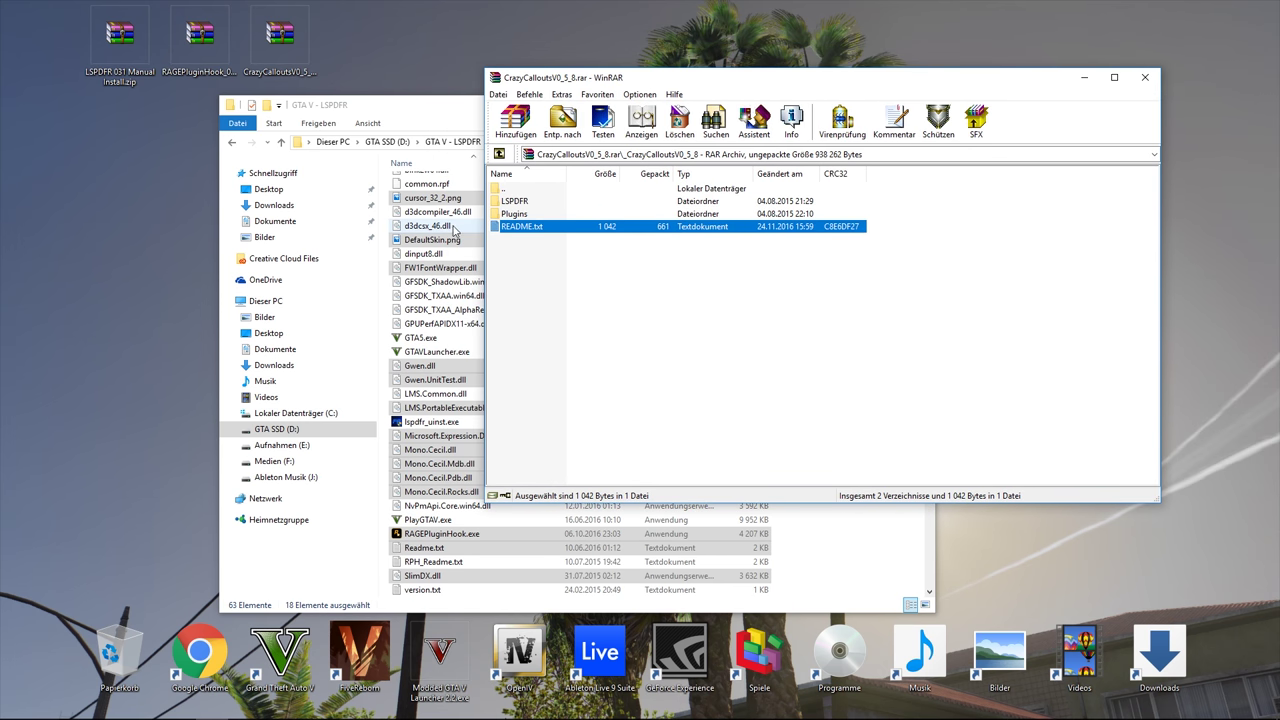
pyautogui.doubleClick(522, 190)
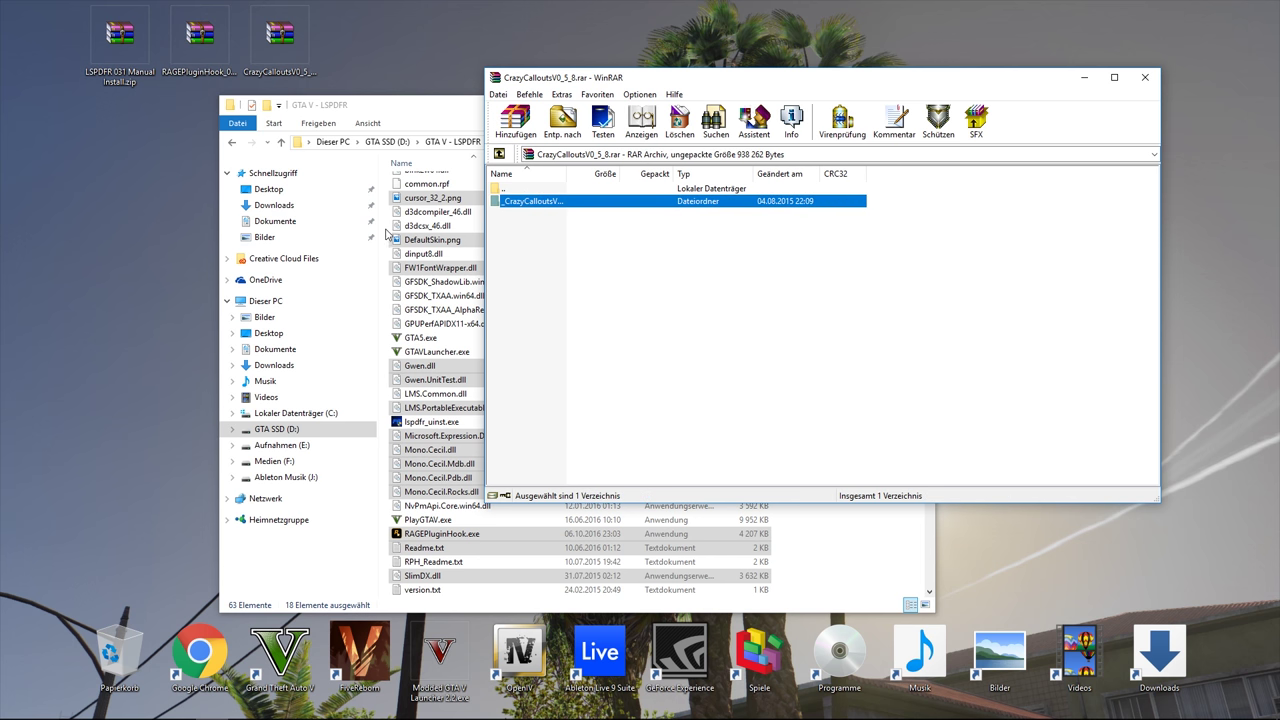
pyautogui.doubleClick(520, 202)
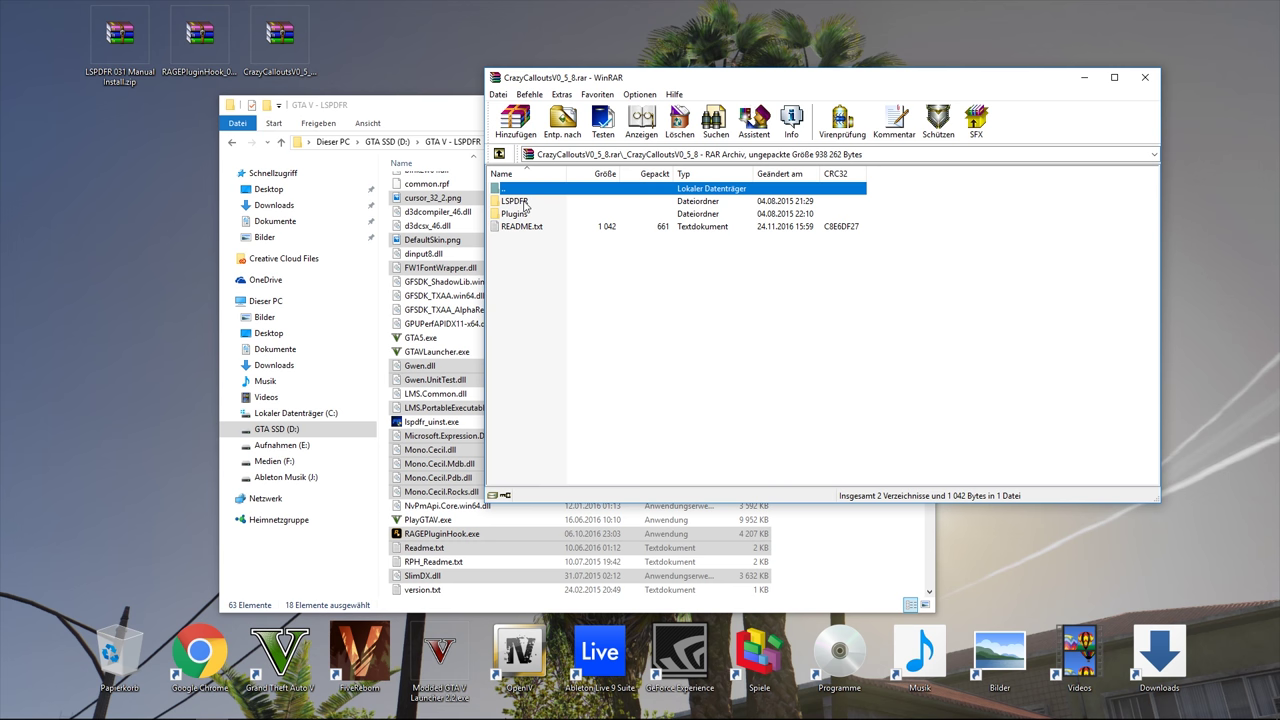
pyautogui.click(519, 202)
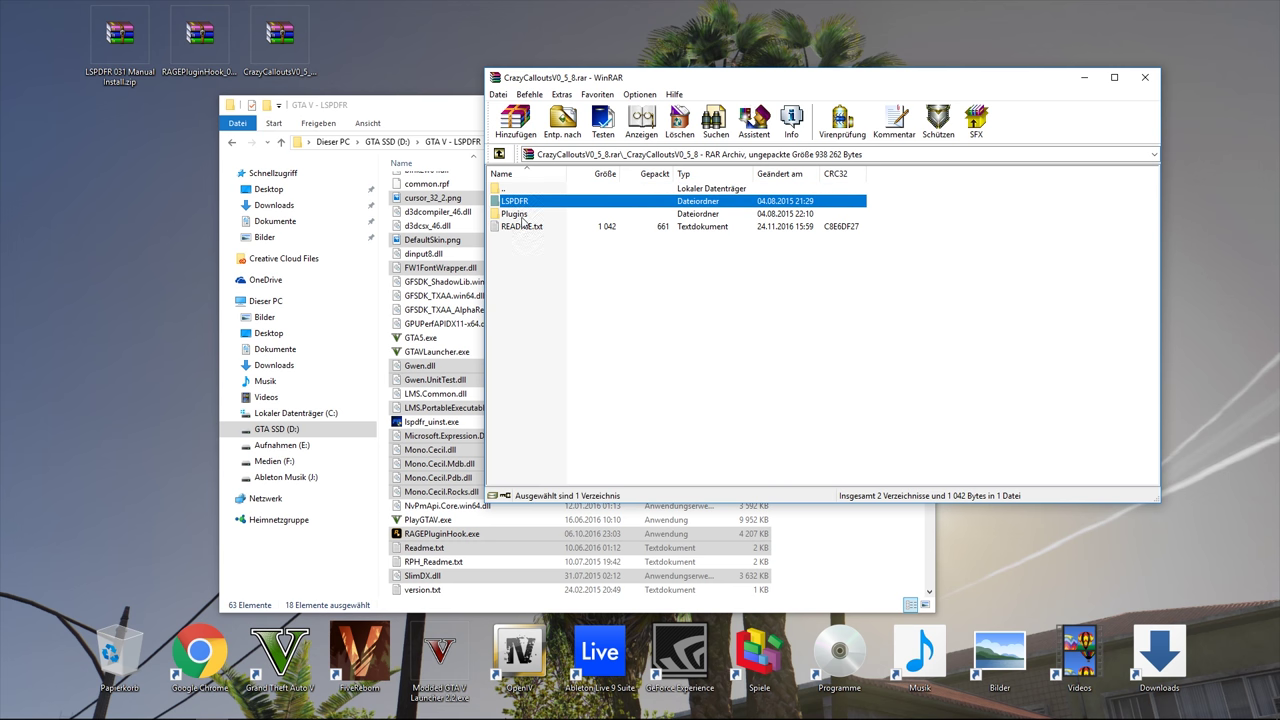
pyautogui.click(521, 215)
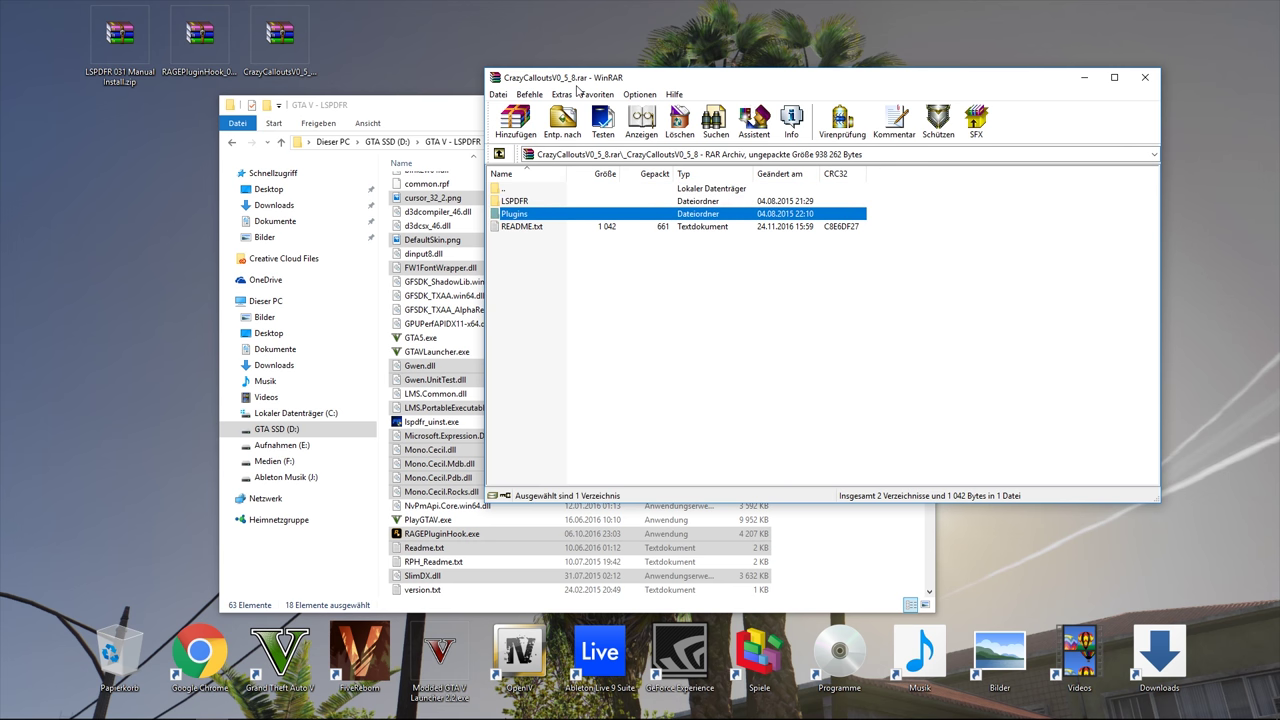
pyautogui.moveTo(577, 88); pyautogui.dragTo(955, 92)
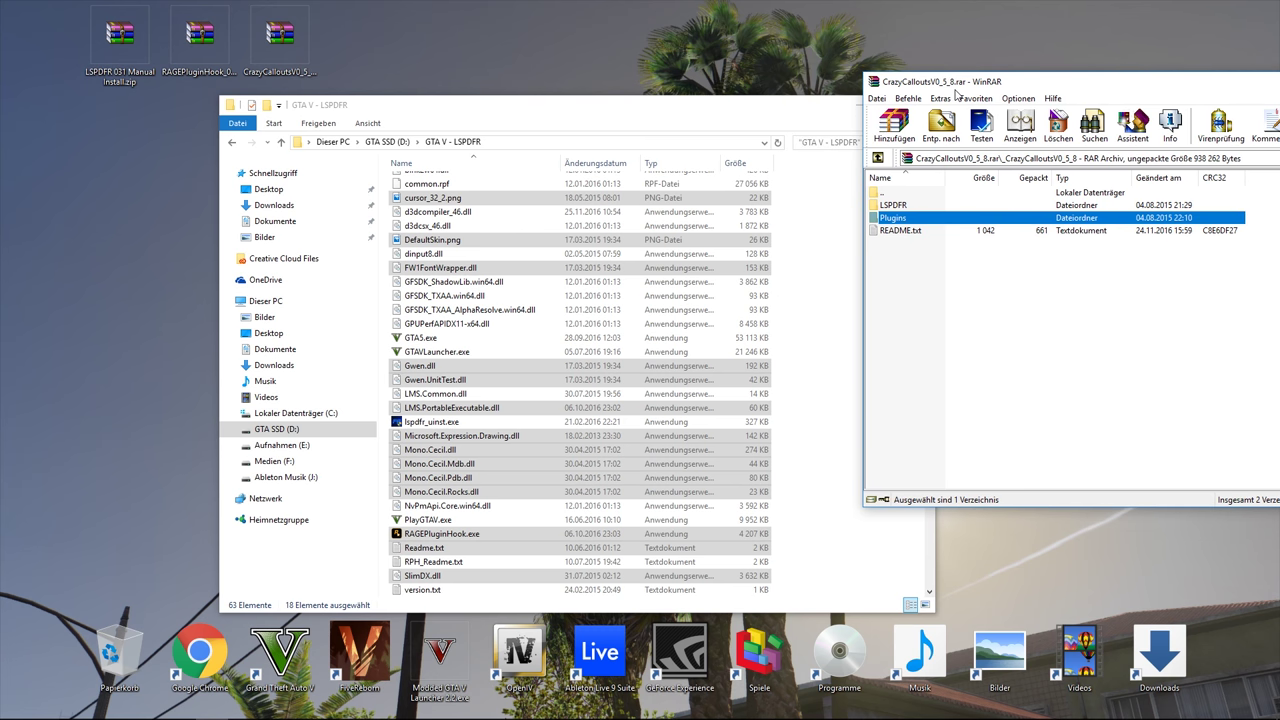
pyautogui.click(846, 250)
pyautogui.scroll(3, 808, 301)
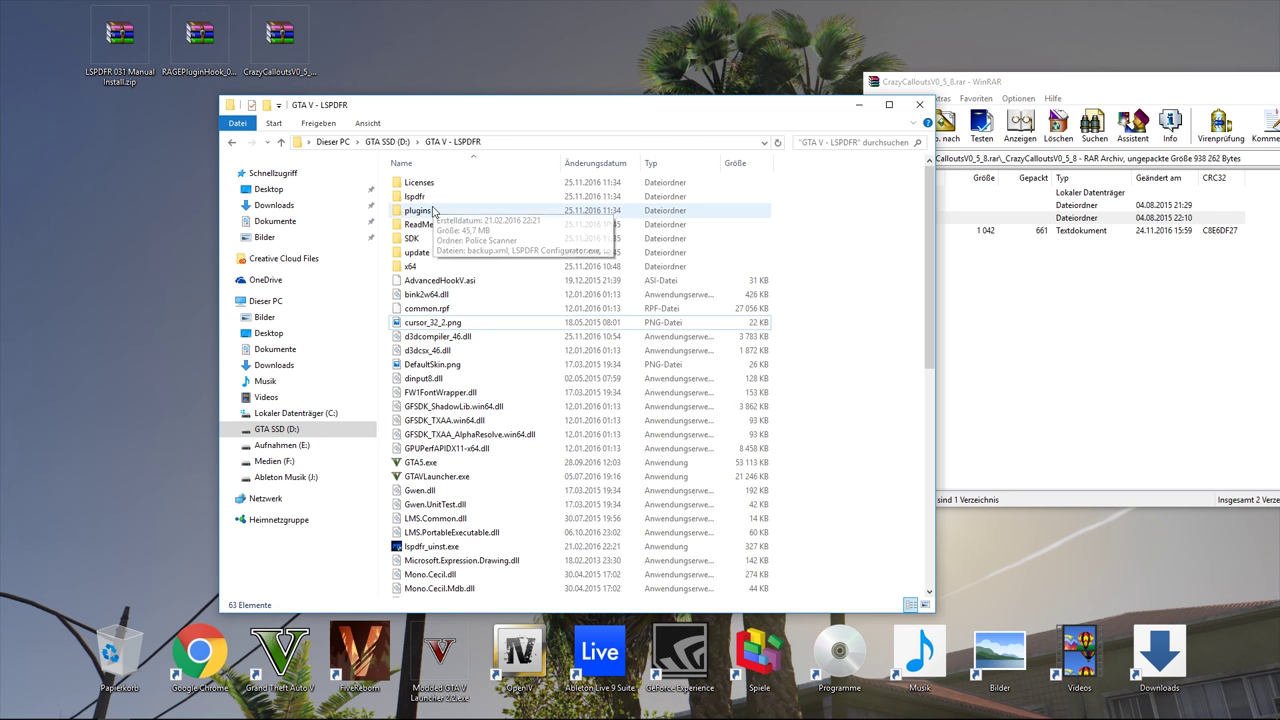
# Compare the archive's LSPDFR and Police Scanner folders with the matching folders inside GTA V - LSPDFR, and return to the game folder
pyautogui.click(995, 248)
pyautogui.doubleClick(907, 205)
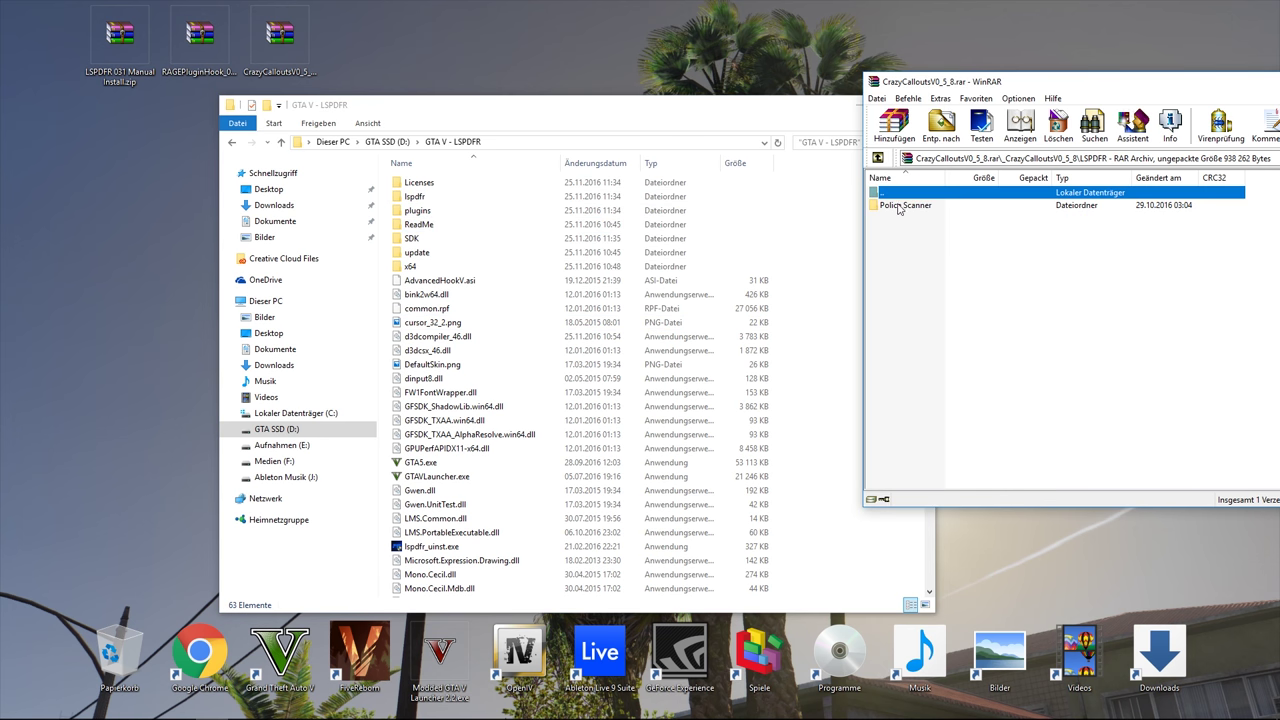
pyautogui.click(437, 199)
pyautogui.doubleClick(437, 199)
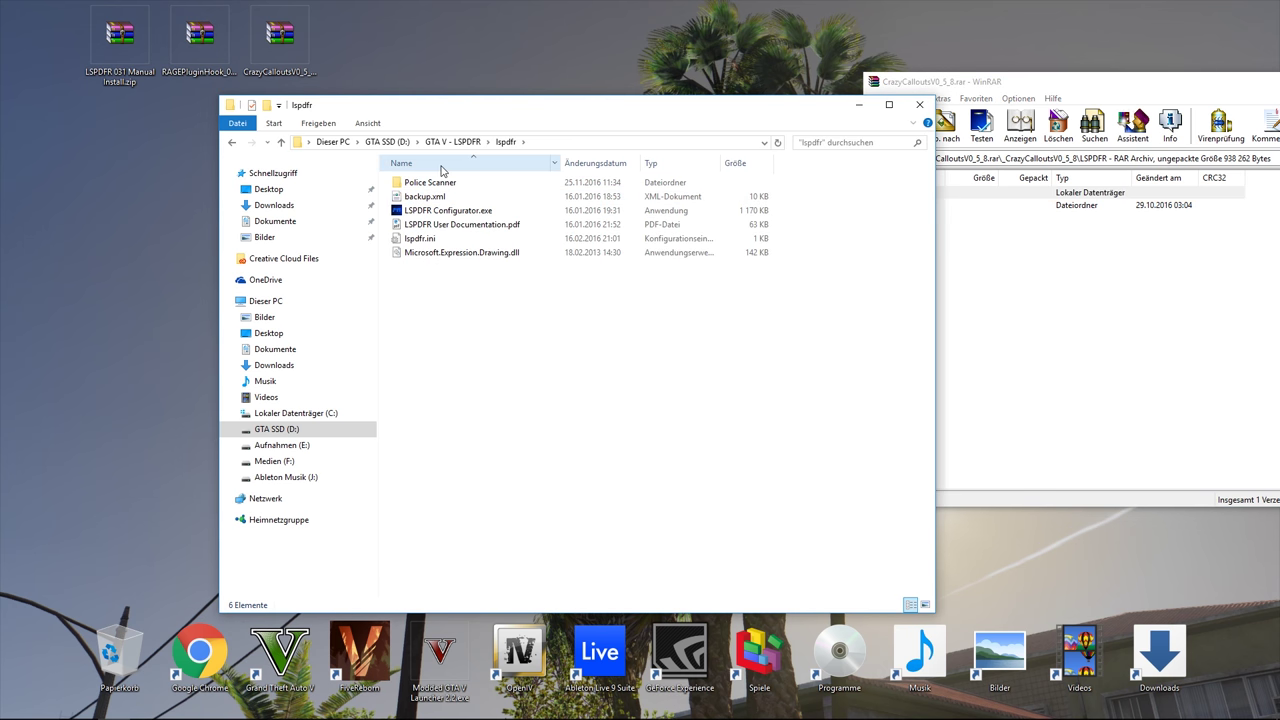
pyautogui.click(1078, 270)
pyautogui.doubleClick(928, 206)
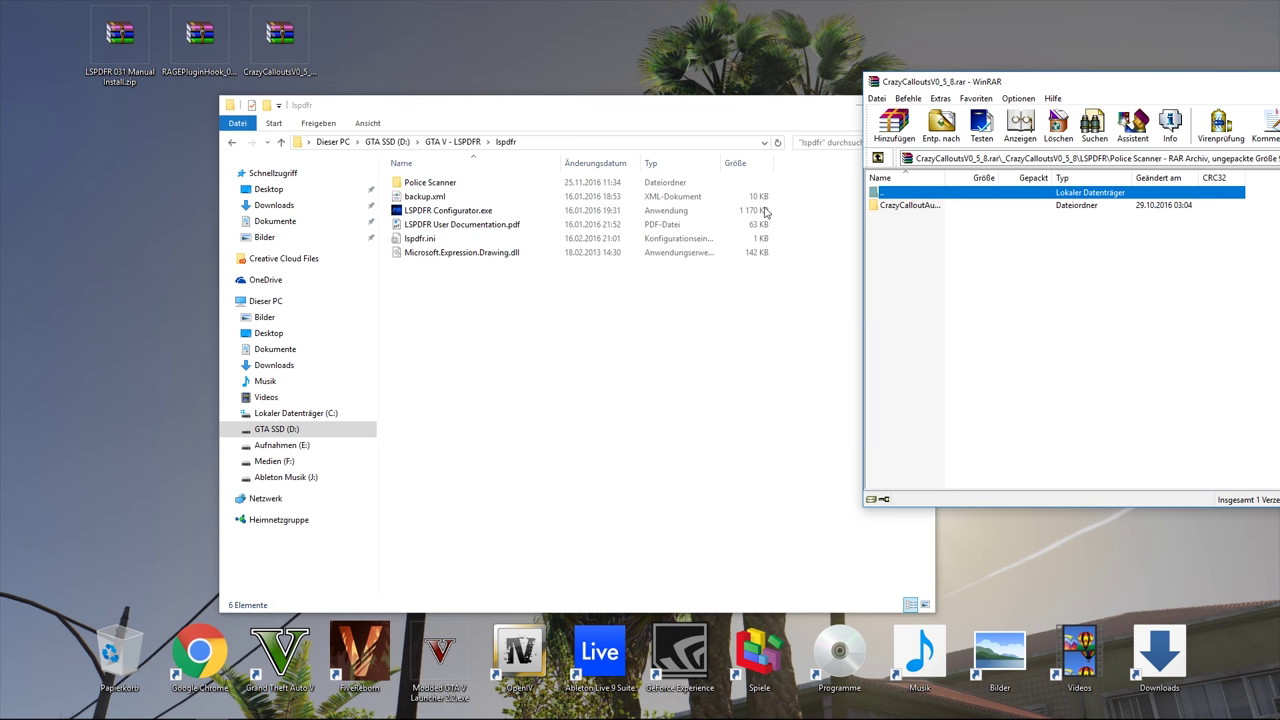
pyautogui.doubleClick(435, 183)
pyautogui.press('BackSpace')
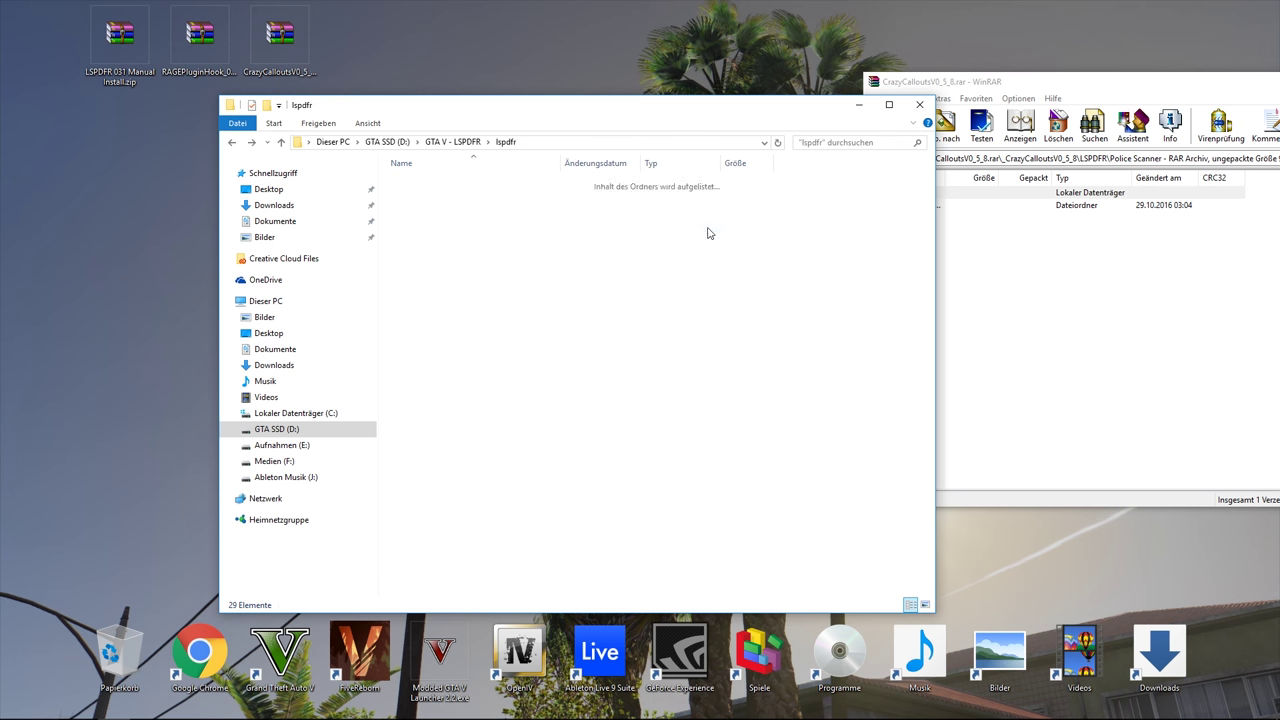
pyautogui.press('BackSpace')
# Extract the LSPDFR and Plugins folders from the archive's _CrazyCalloutsV0_5_8 folder into the GTA V - LSPDFR folder
pyautogui.click(1085, 280)
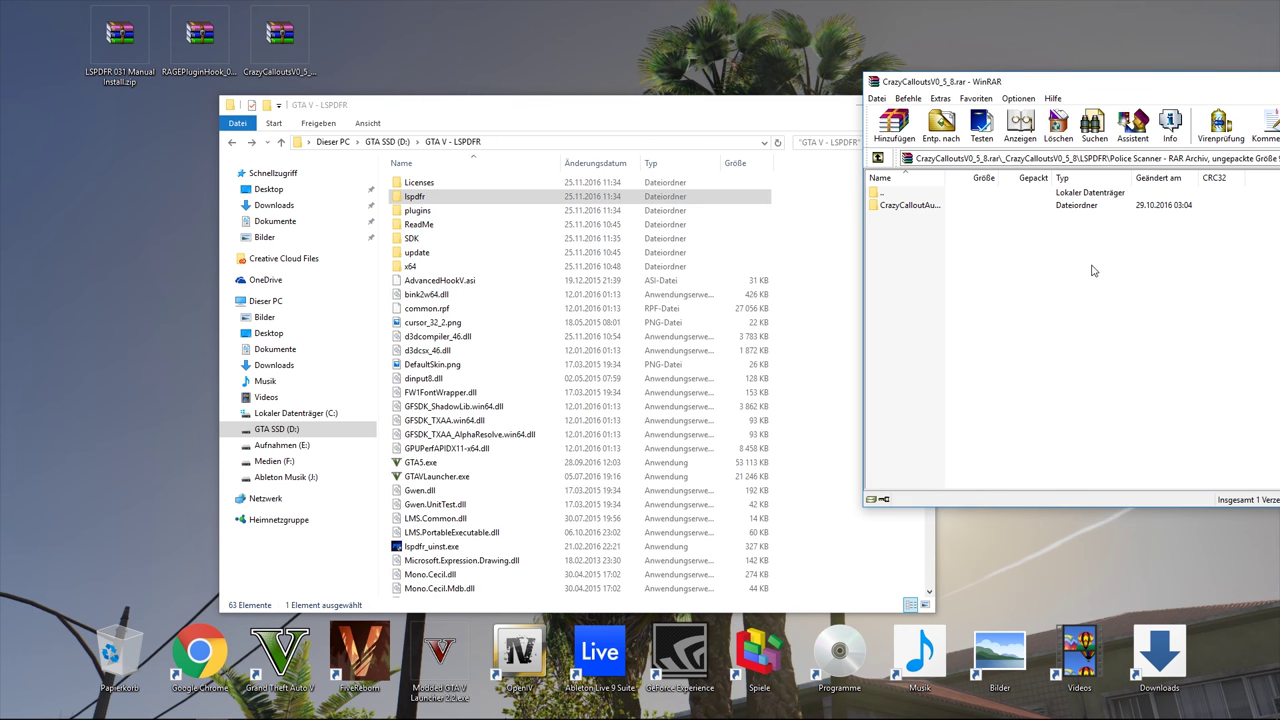
pyautogui.press('BackSpace')
pyautogui.press('BackSpace')
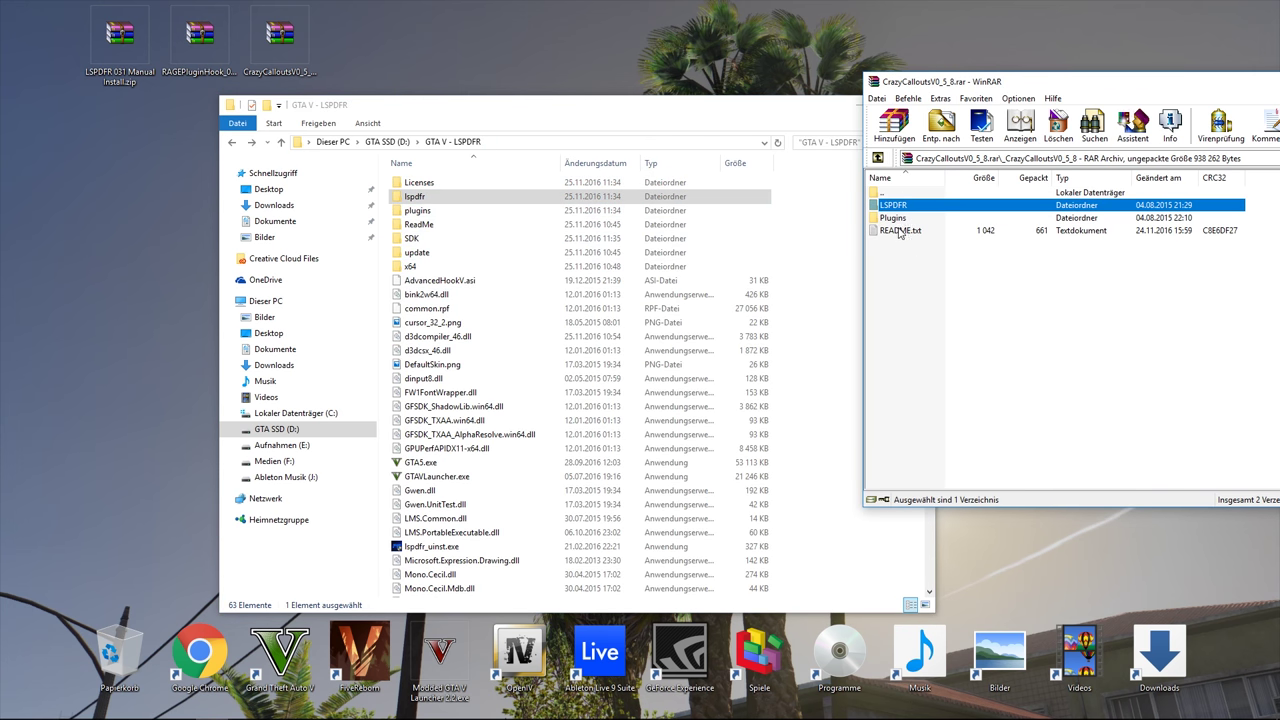
pyautogui.keyDown('shift'); pyautogui.click(899, 218); pyautogui.keyUp('shift')
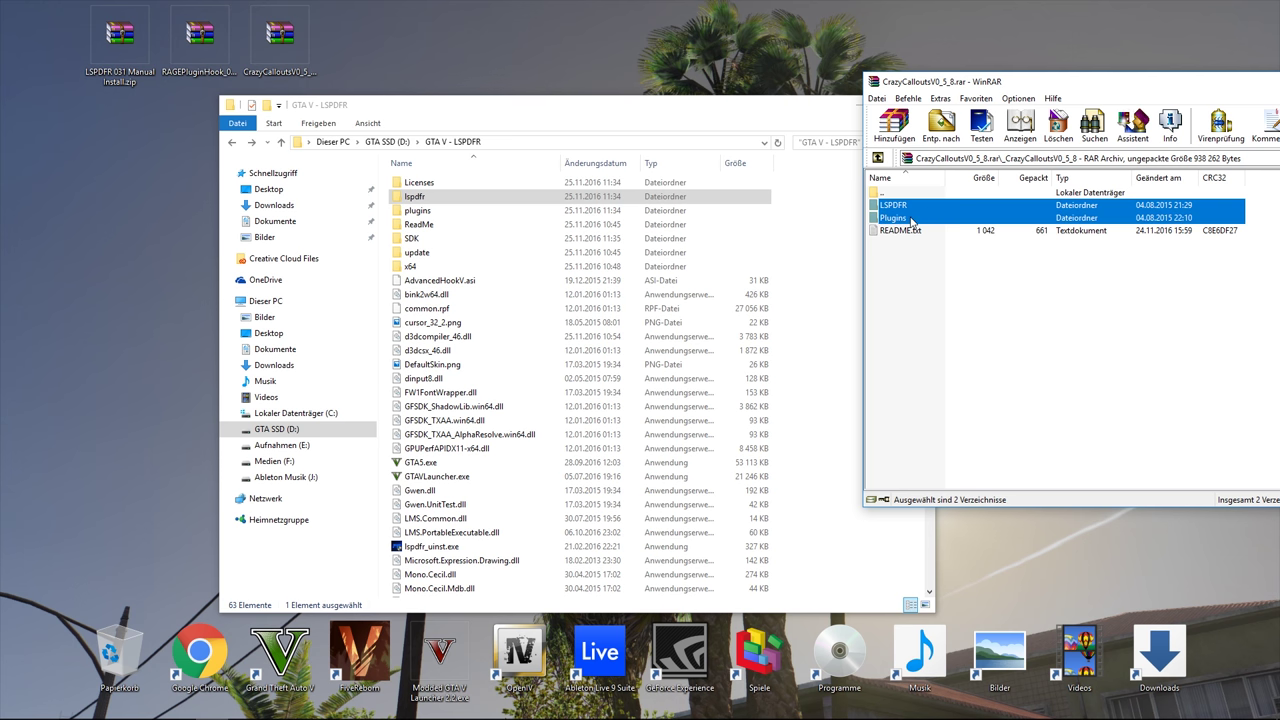
pyautogui.moveTo(857, 230); pyautogui.dragTo(821, 245)
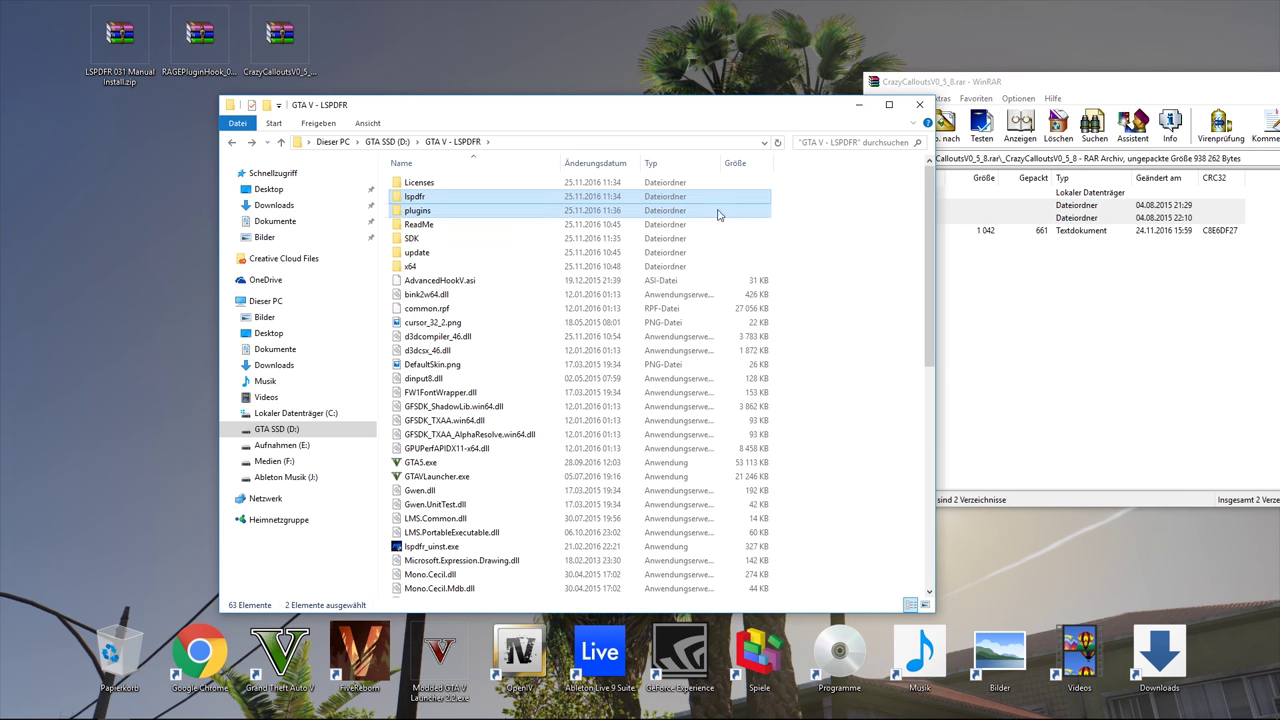
# Check the CrazyCallouts files in the game's plugins\LSPDFR folder, and bring the archive window in front of the game folder
pyautogui.doubleClick(532, 211)
pyautogui.doubleClick(456, 189)
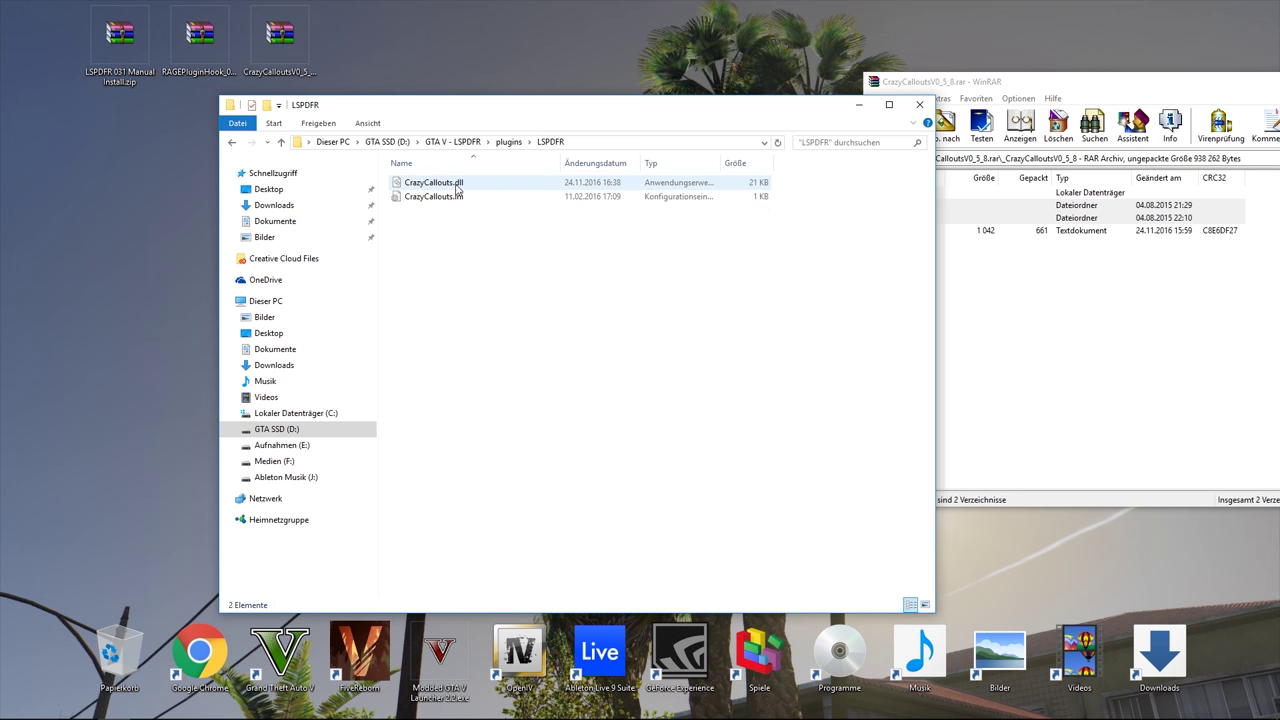
pyautogui.press('BackSpace')
pyautogui.press('BackSpace')
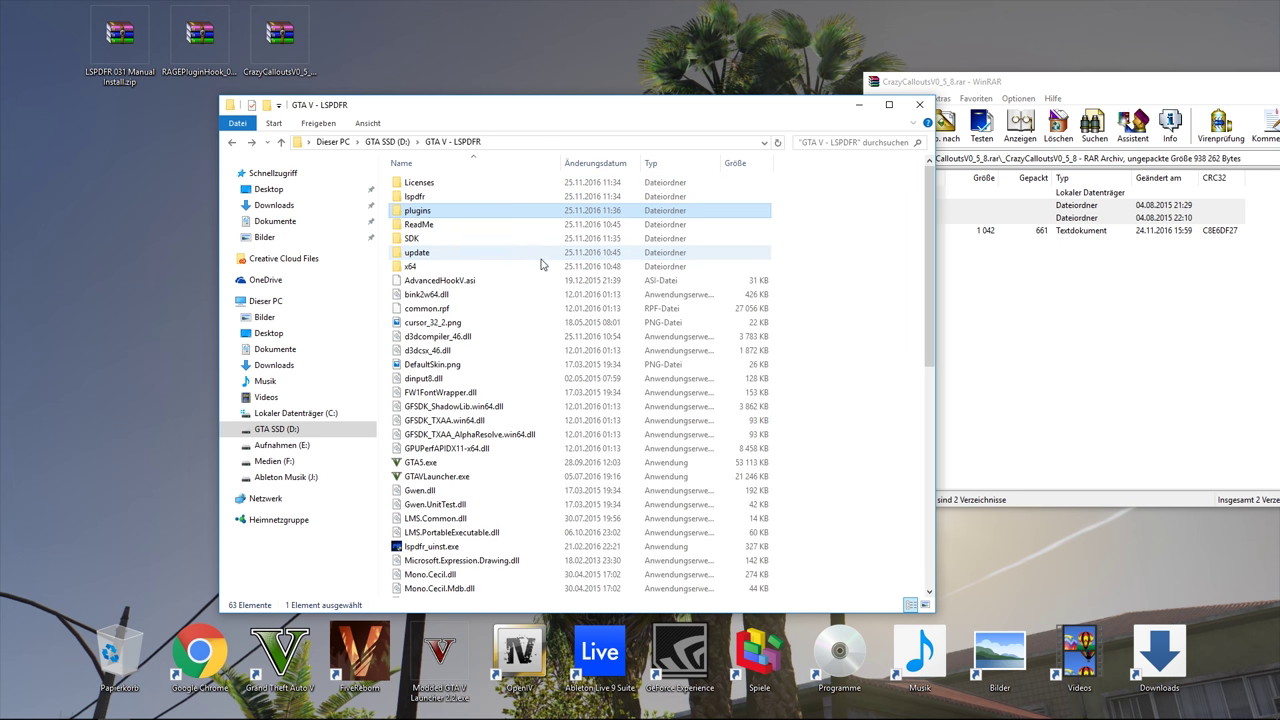
pyautogui.moveTo(920, 82); pyautogui.dragTo(405, 97)
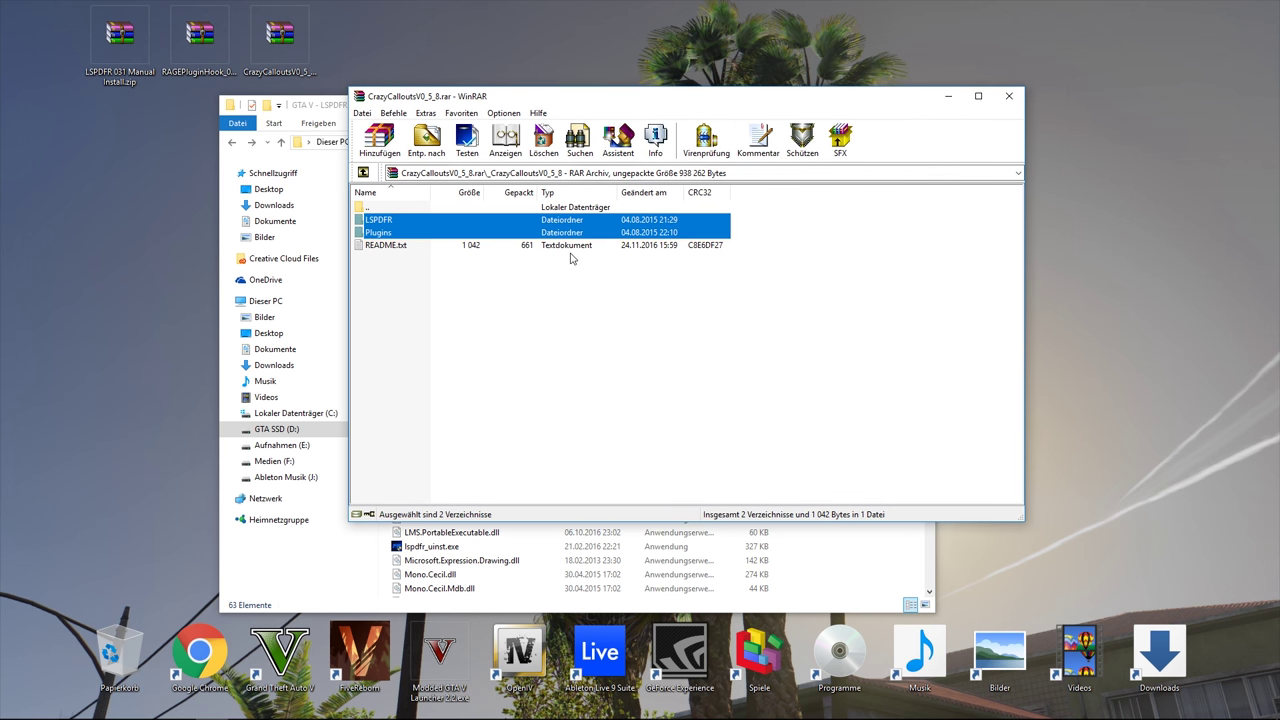
# Close the CrazyCallouts archive window and look through the files in the GTA V - LSPDFR folder
pyautogui.click(1009, 96)
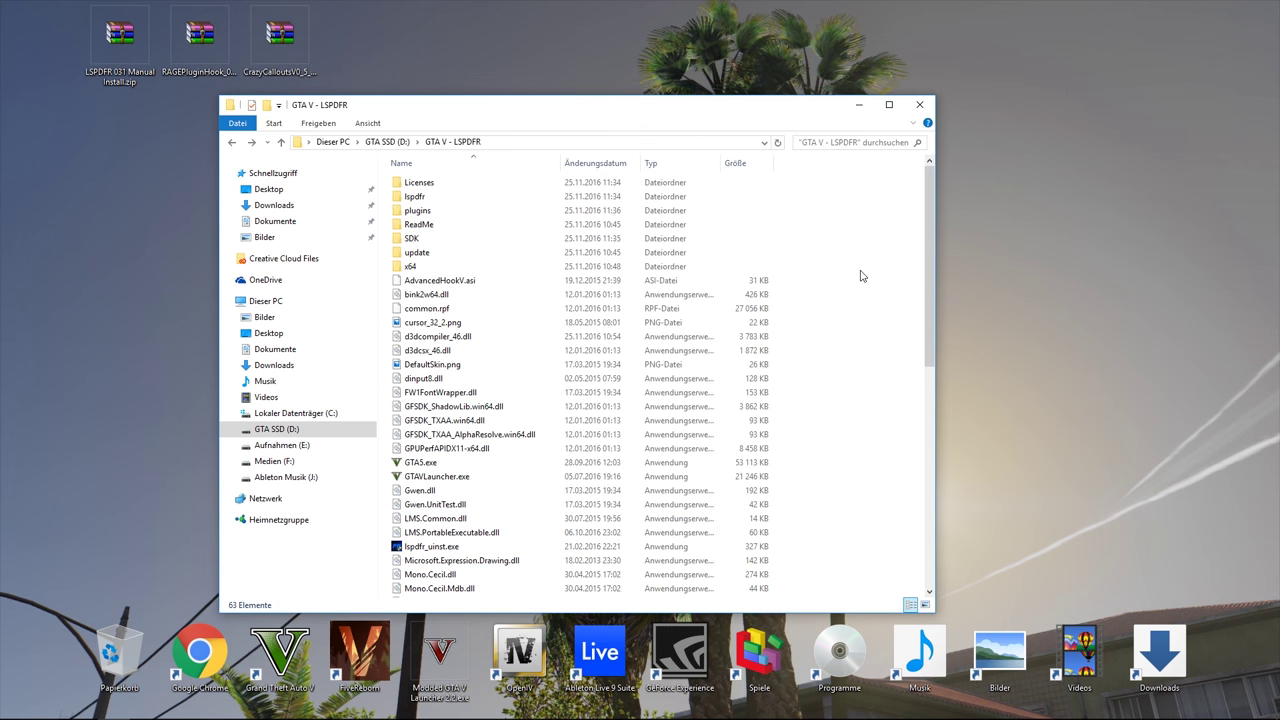
pyautogui.scroll(-12, 855, 268)
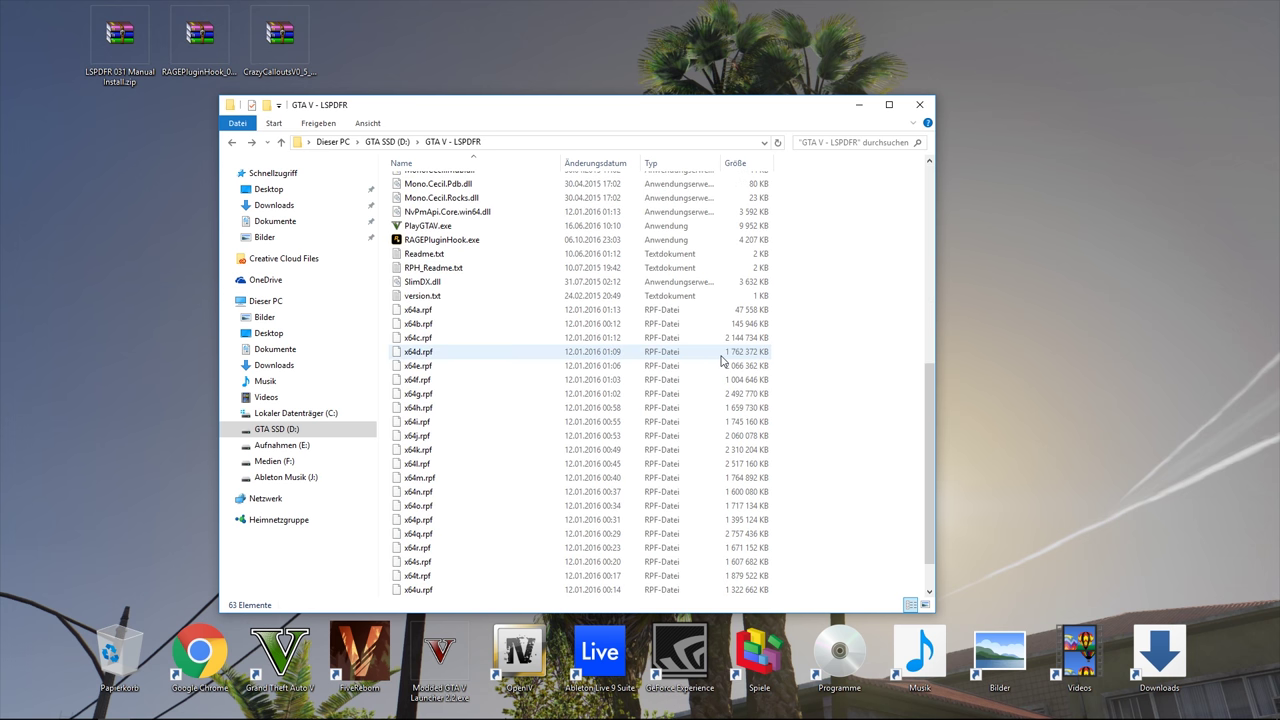
pyautogui.scroll(11, 729, 327)
pyautogui.scroll(1, 729, 327)
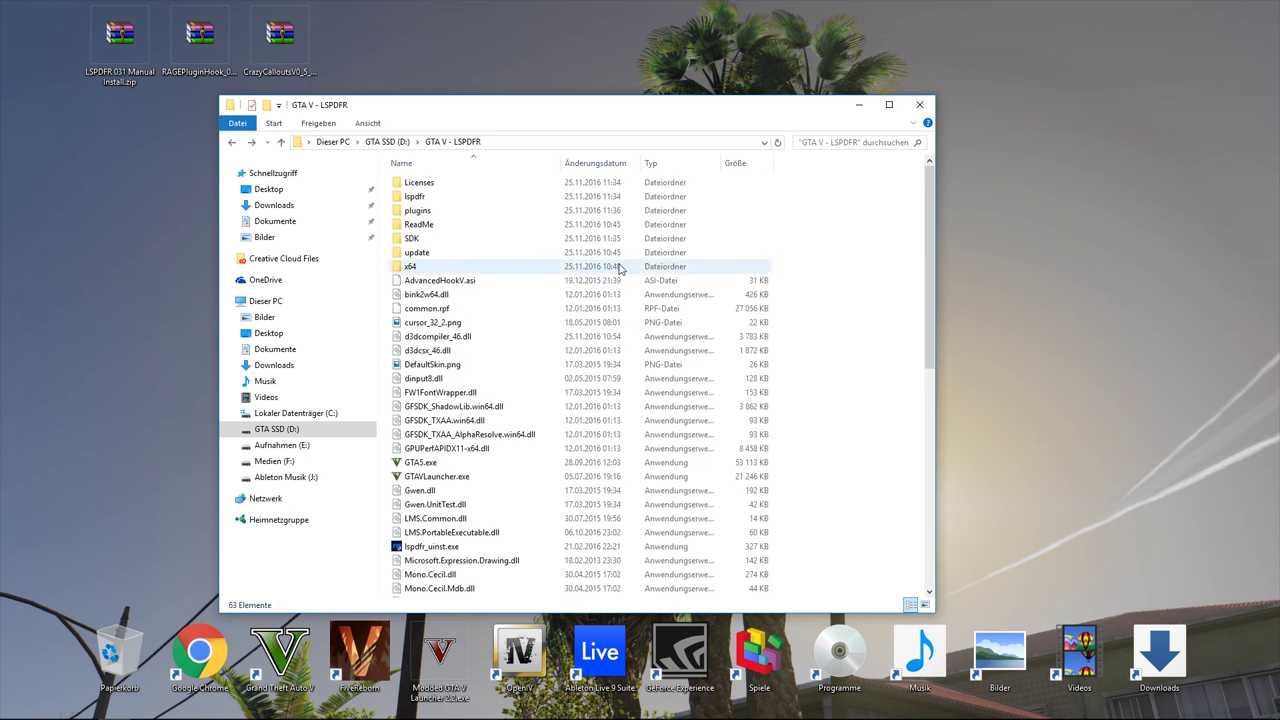
pyautogui.moveTo(491, 117); pyautogui.dragTo(582, 68)
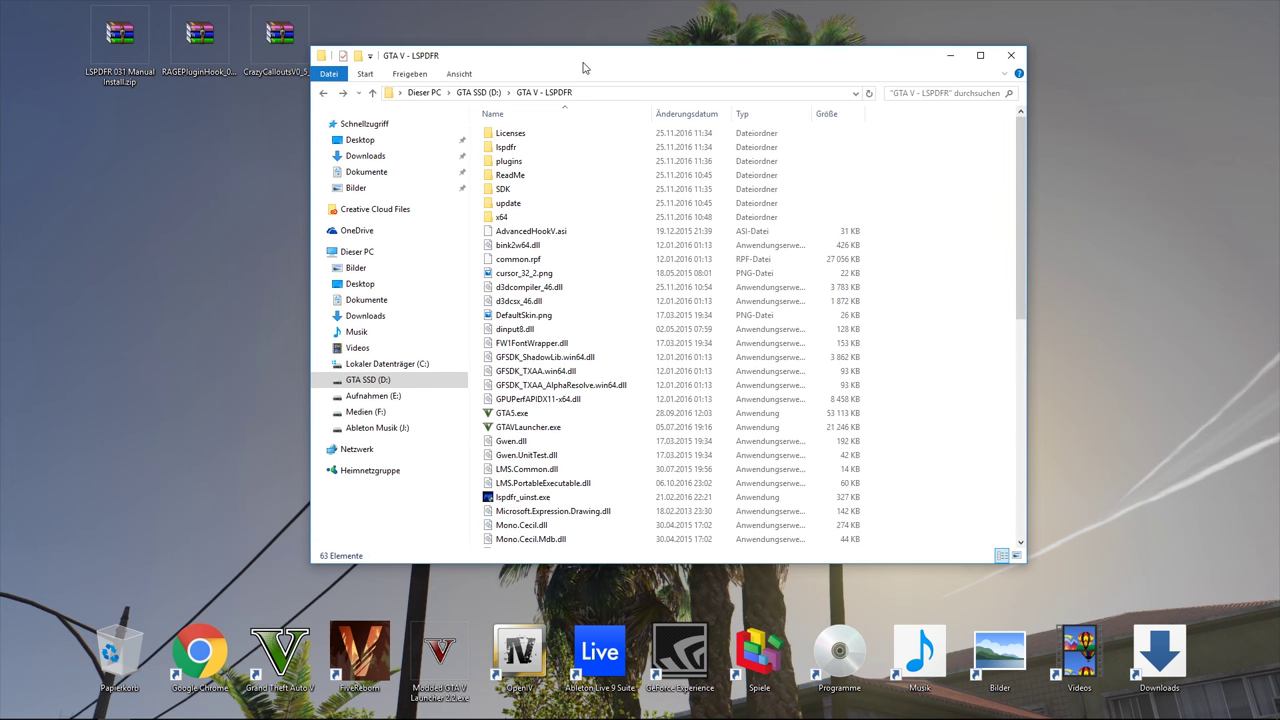
pyautogui.scroll(-11, 540, 245)
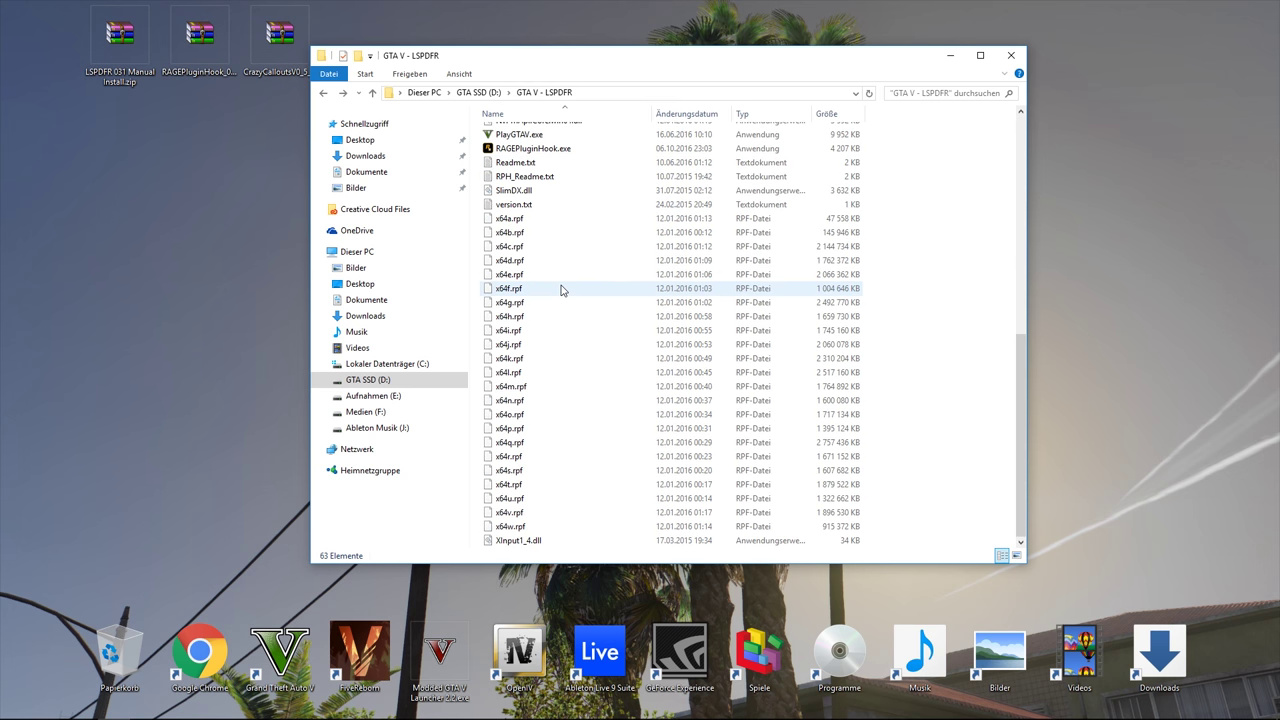
pyautogui.moveTo(518, 62); pyautogui.dragTo(586, 52)
pyautogui.scroll(11, 712, 145)
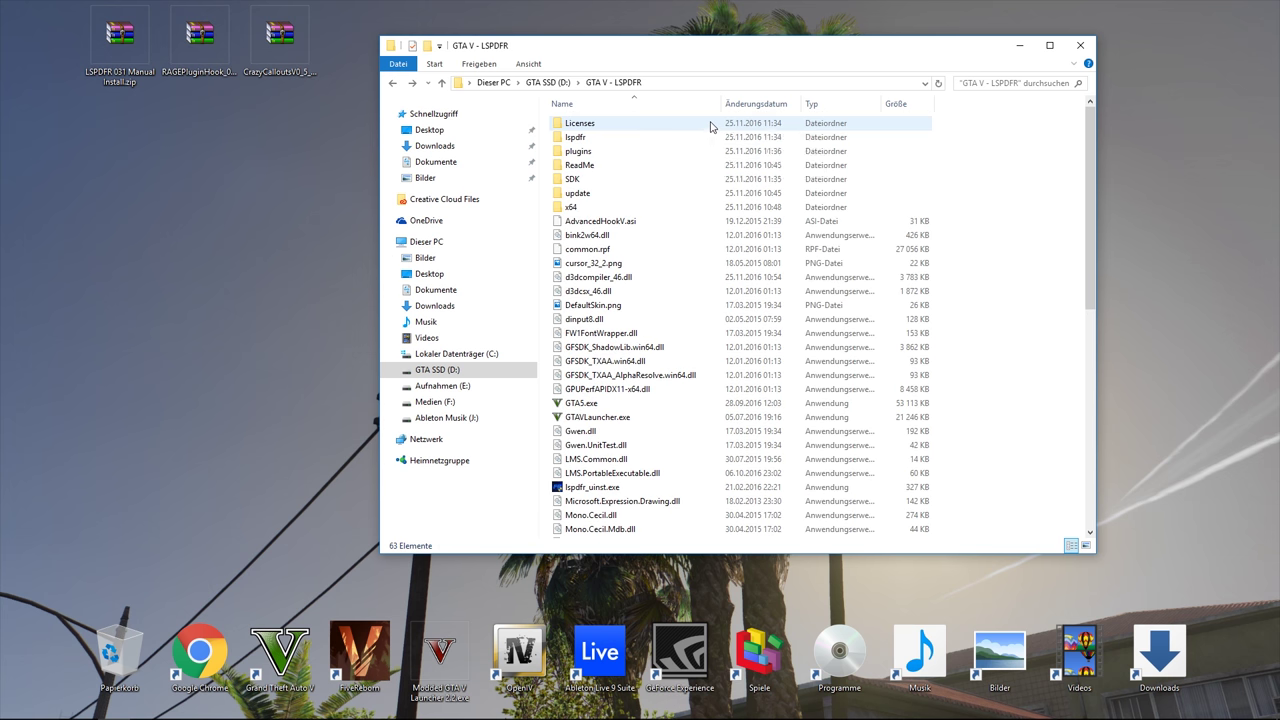
# Delete the LSPDFR, RAGEPluginHook and CrazyCallouts archives from the desktop, moving the game folder window as needed
pyautogui.moveTo(637, 55); pyautogui.dragTo(637, 40)
pyautogui.moveTo(349, 158); pyautogui.dragTo(130, 55)
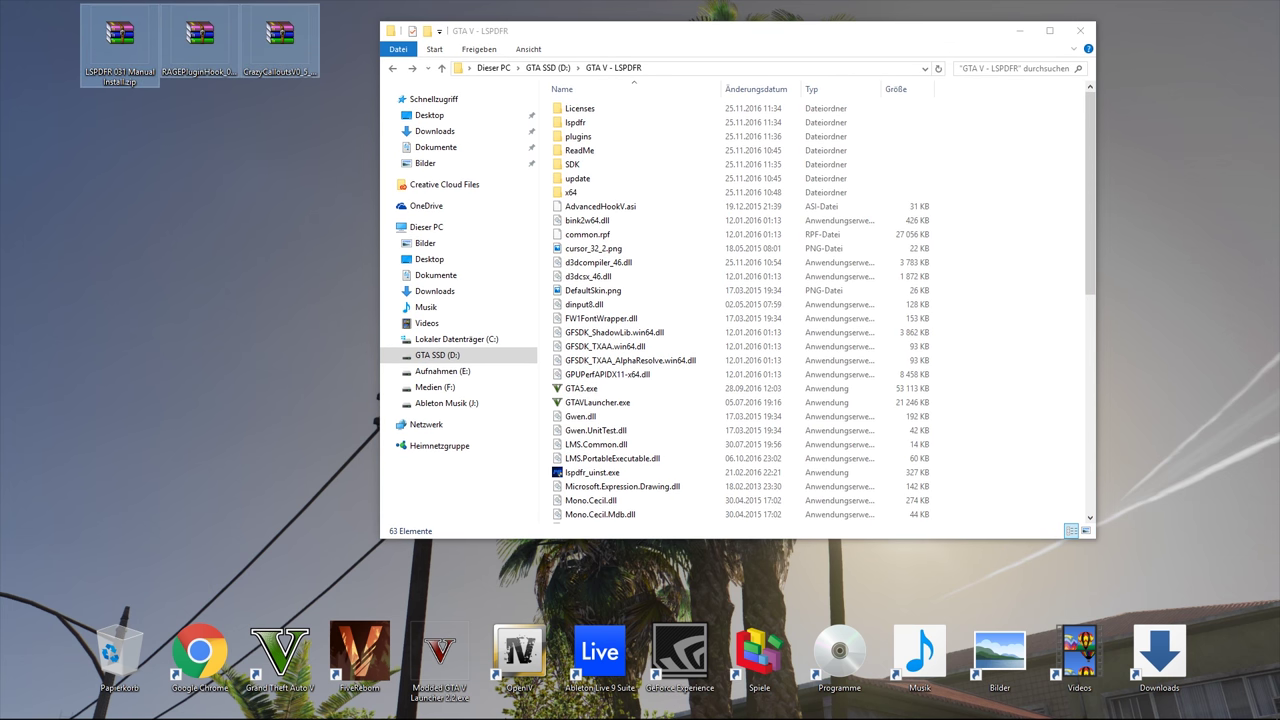
pyautogui.press('Delete')
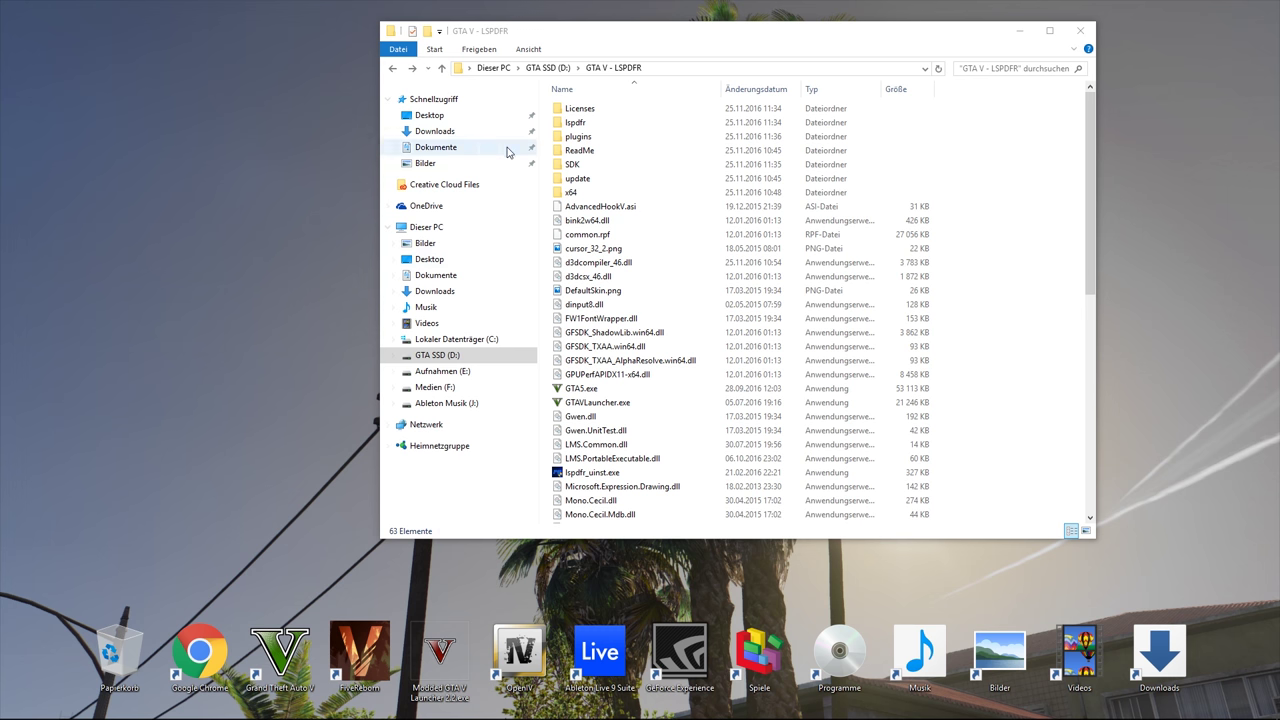
pyautogui.moveTo(581, 35); pyautogui.dragTo(486, 70)
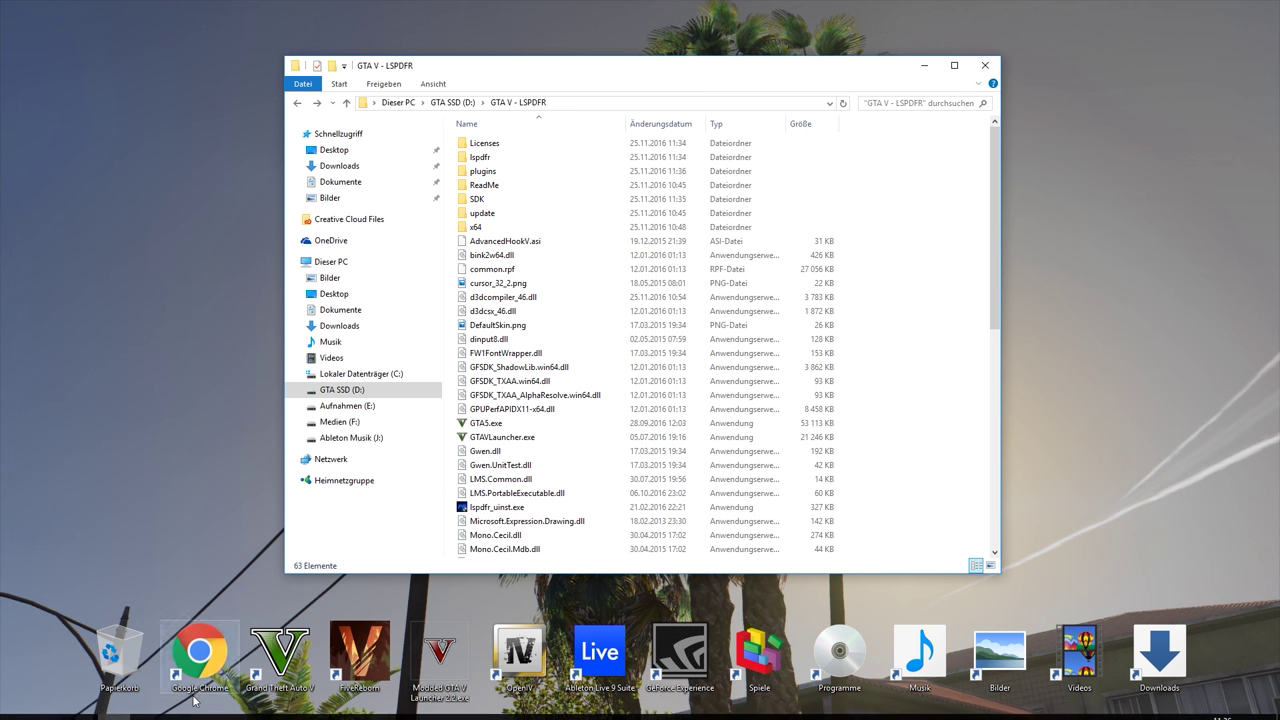
# Switch to Chrome and search Google for "scripthook" in a new tab
pyautogui.click(206, 412)
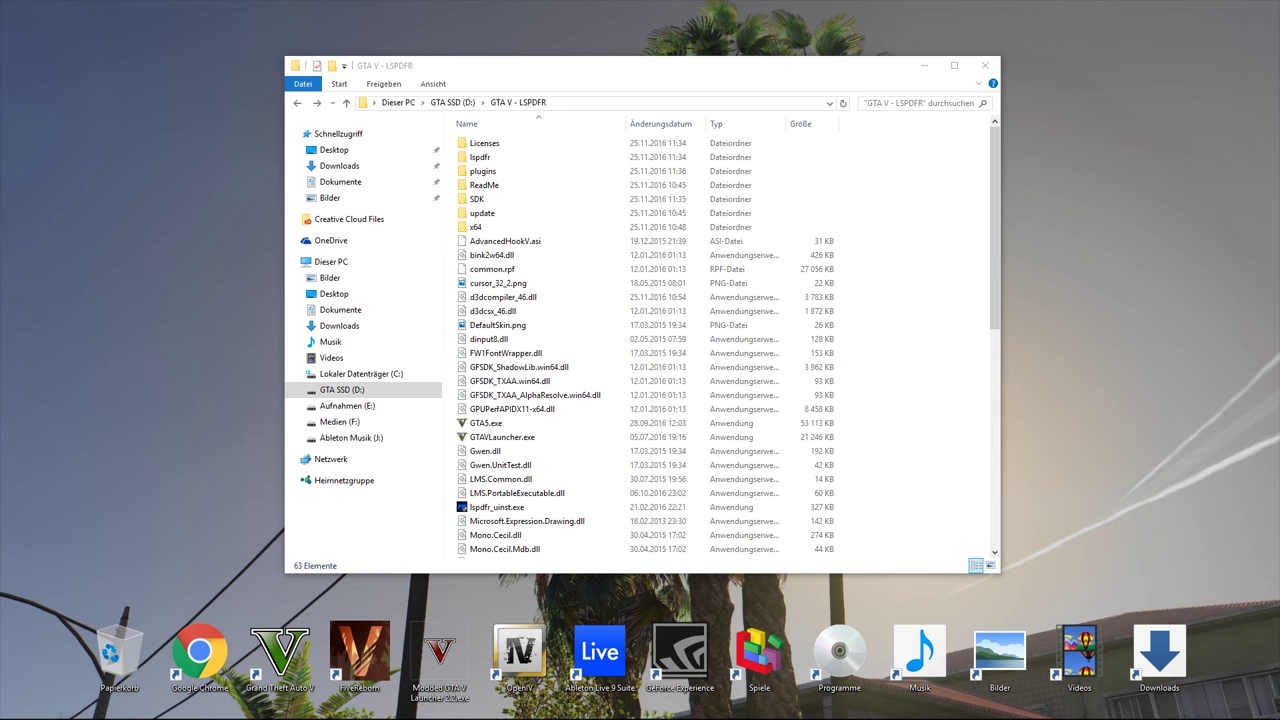
pyautogui.click(147, 706)
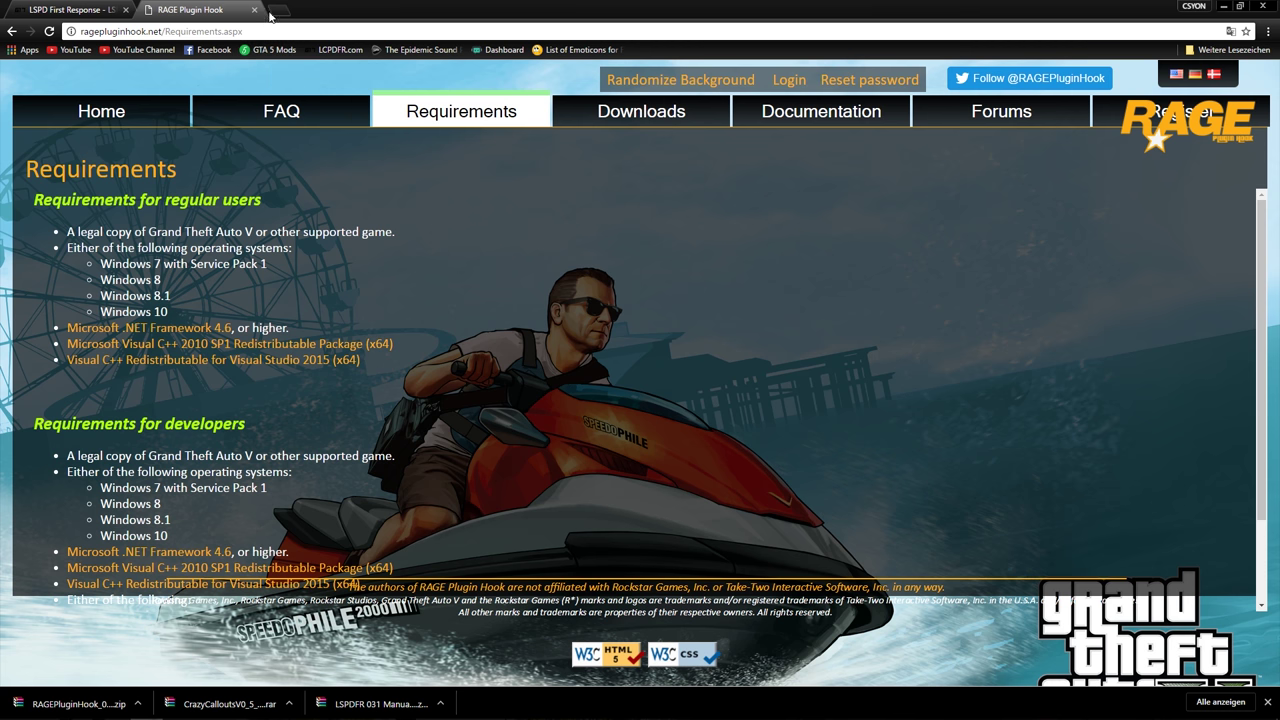
pyautogui.click(270, 15)
pyautogui.write('scrip')
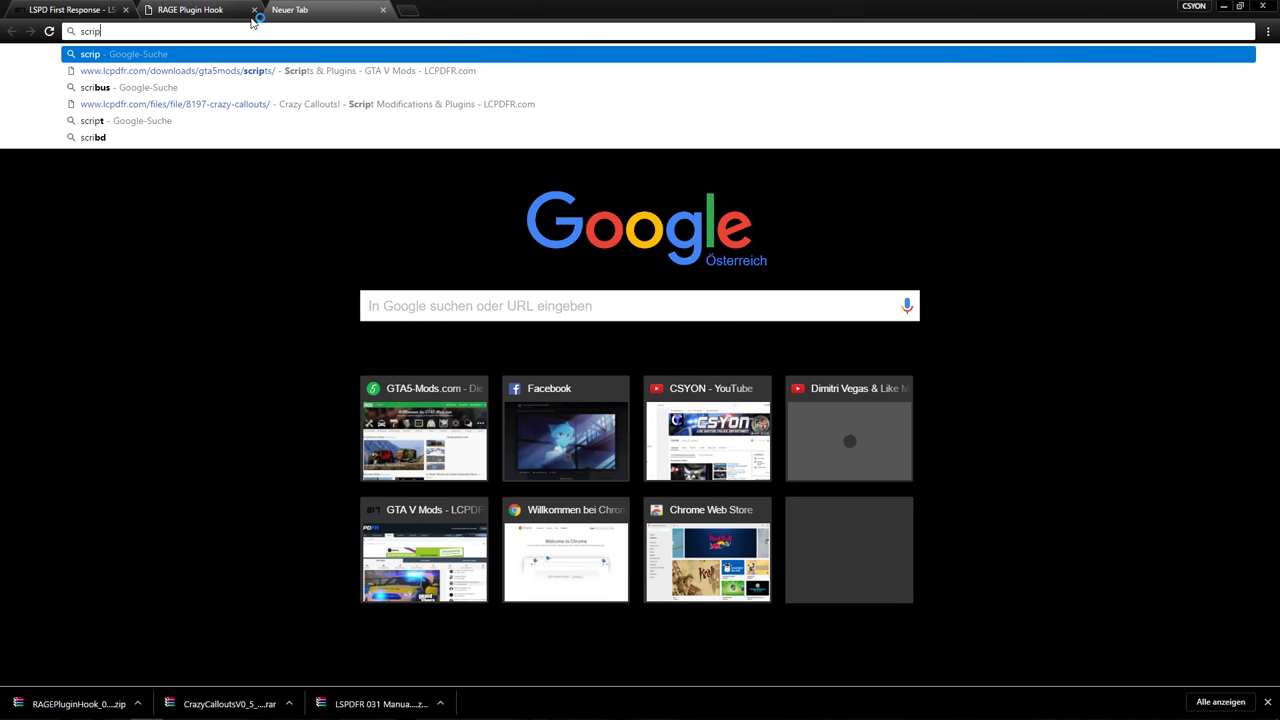
pyautogui.write('thook')
pyautogui.press('Return')
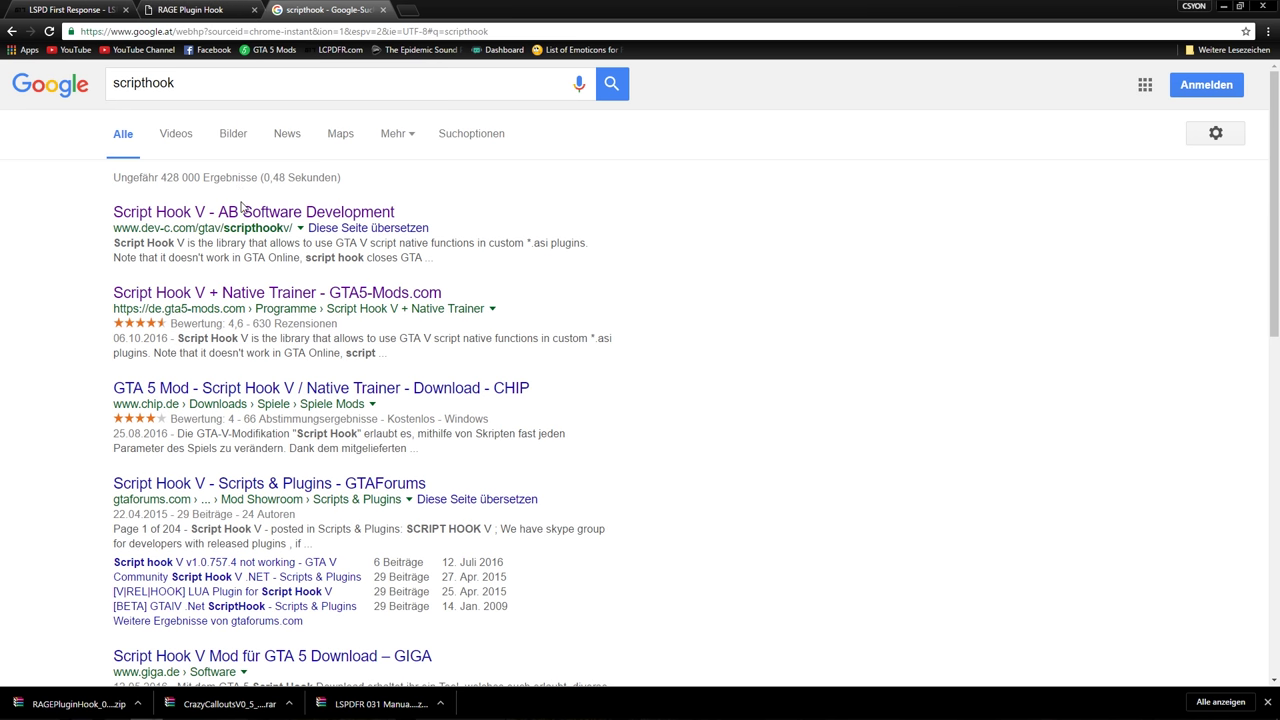
# Open the Script Hook V page by AB Software Development from the results and download the Script Hook V archive
pyautogui.moveTo(201, 79); pyautogui.dragTo(117, 80)
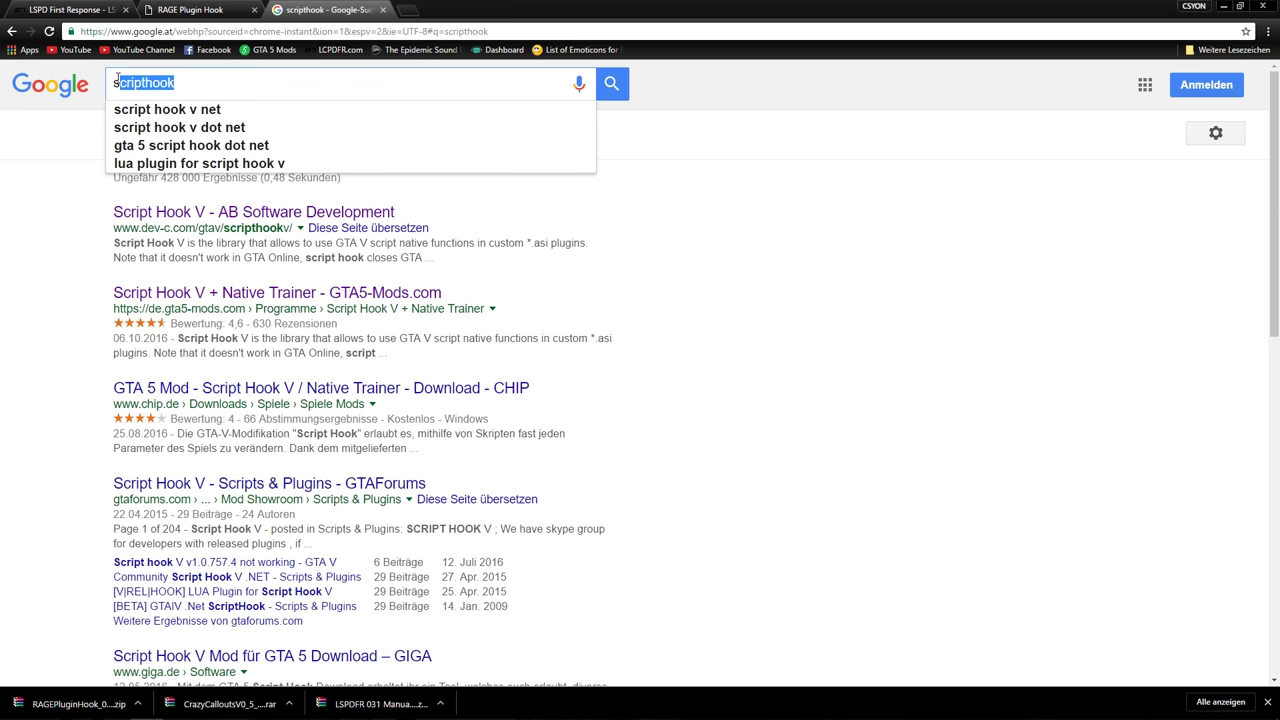
pyautogui.click(233, 77)
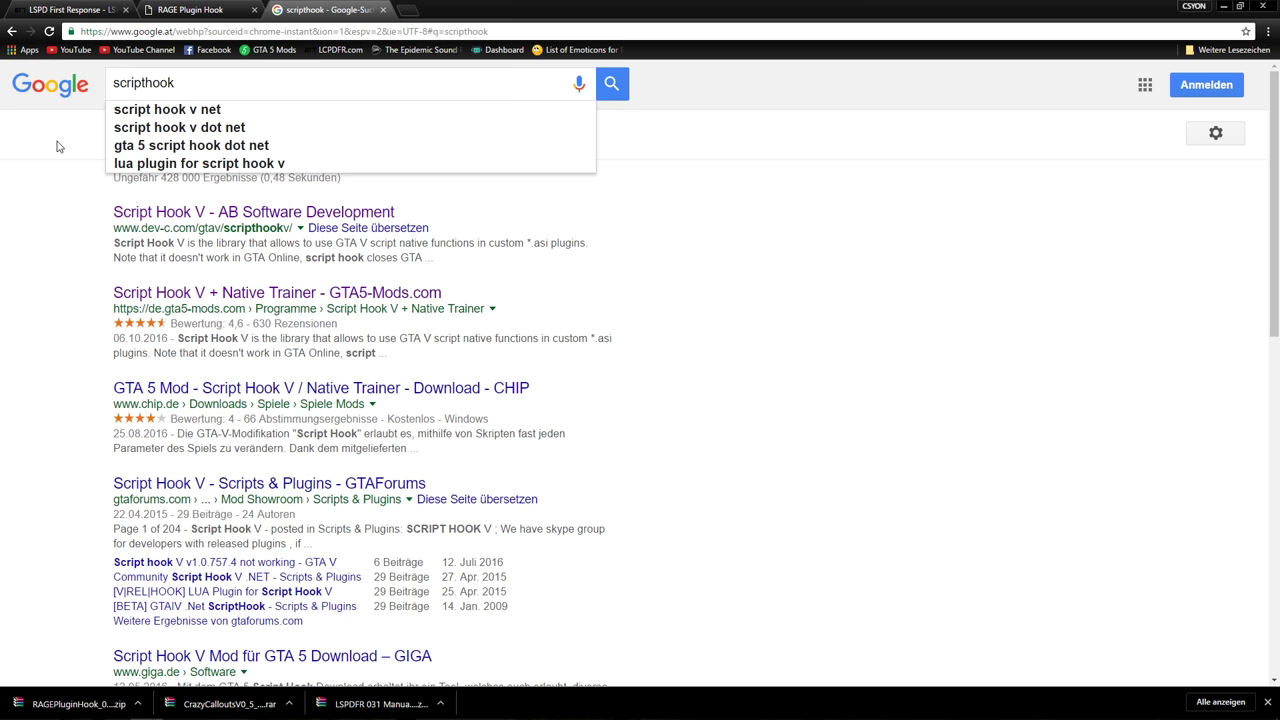
pyautogui.click(150, 215)
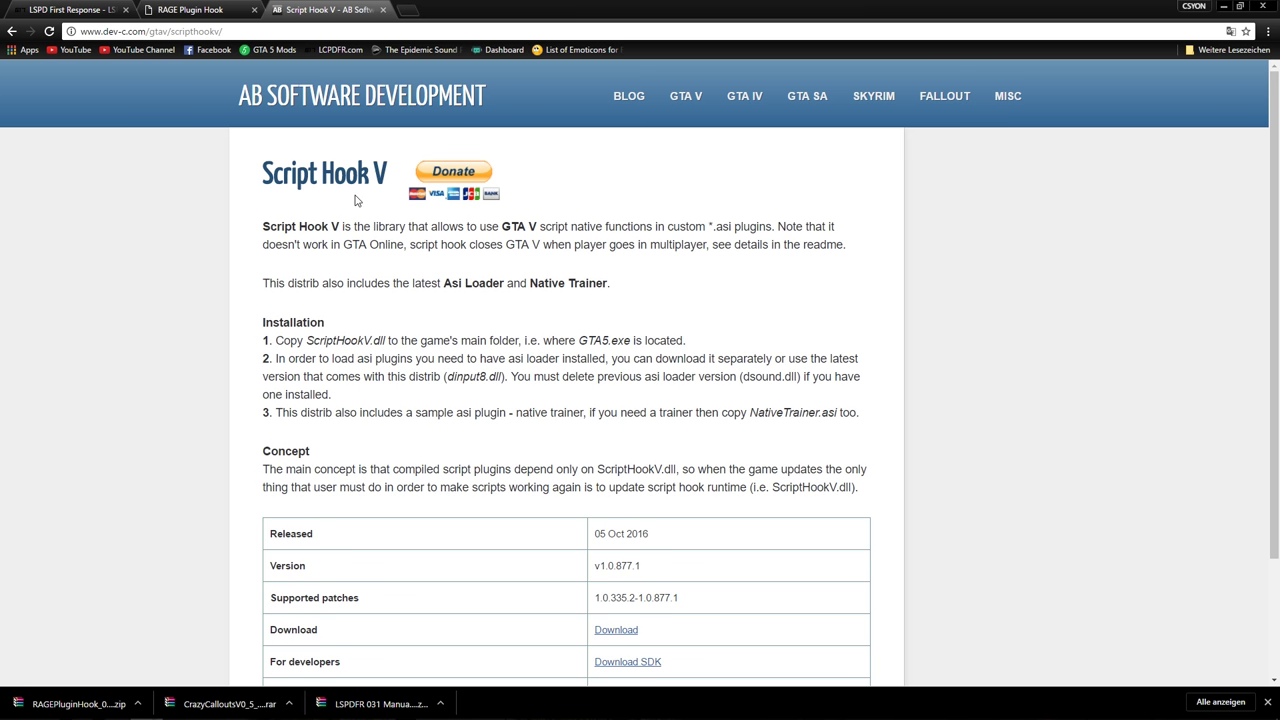
pyautogui.scroll(-3, 355, 200)
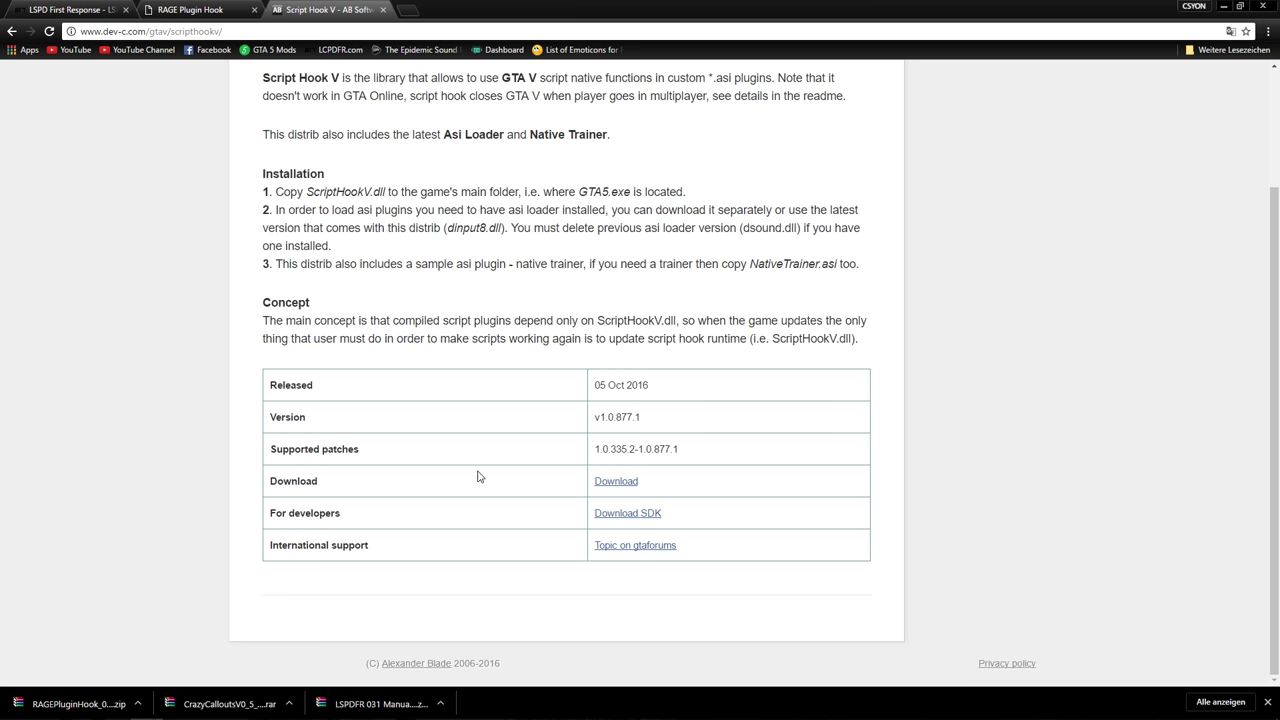
pyautogui.click(610, 481)
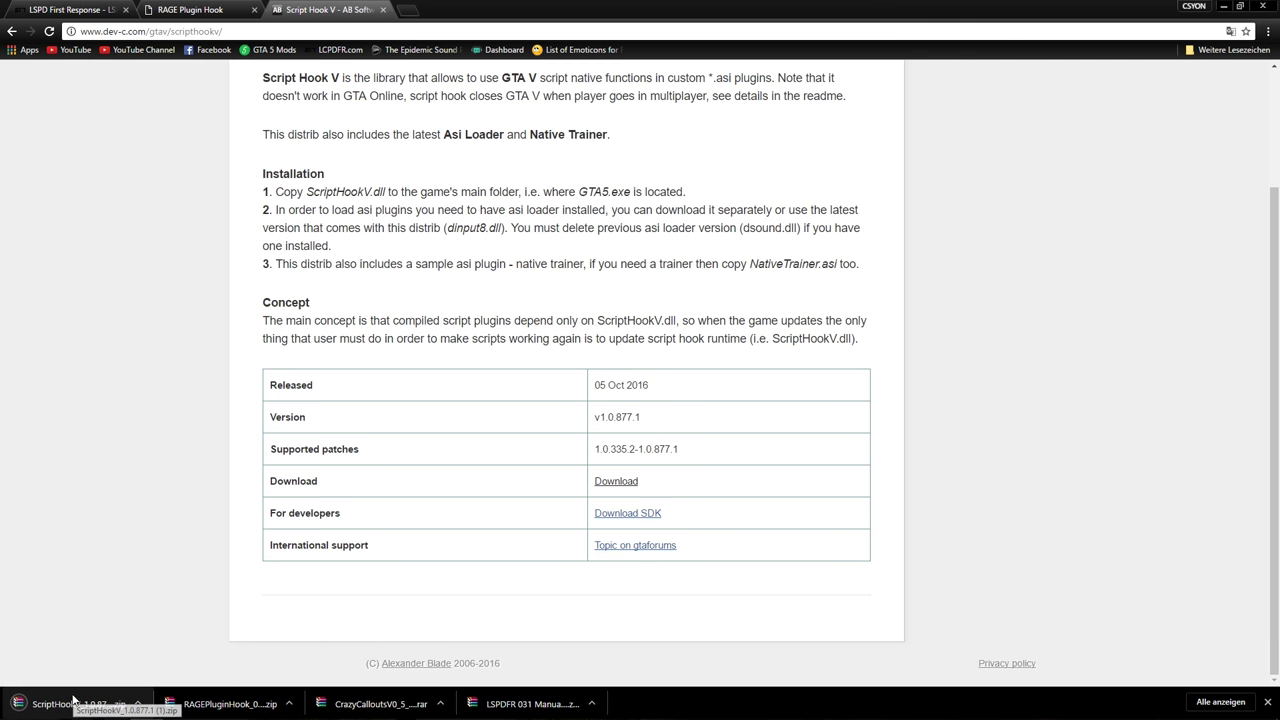
pyautogui.scroll(2, 400, 350)
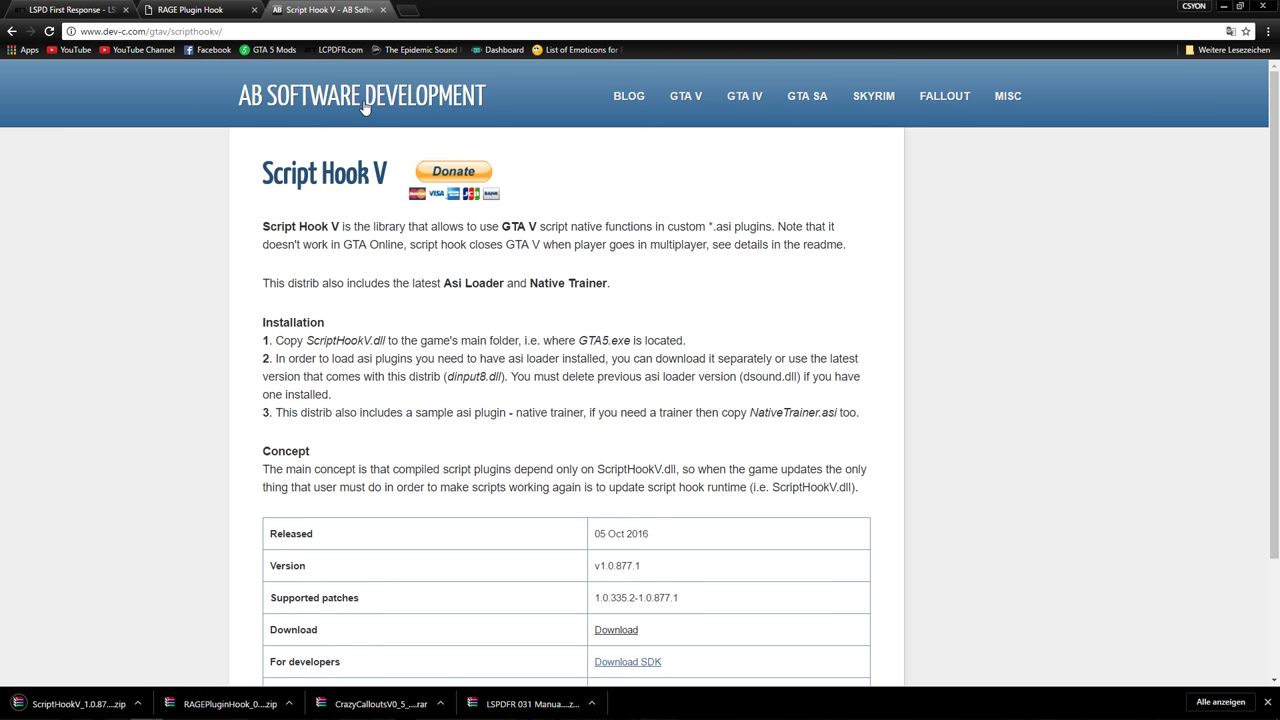
# Open the bookmarked GTA5-Mods site and search it for "trainer"
pyautogui.click(260, 49)
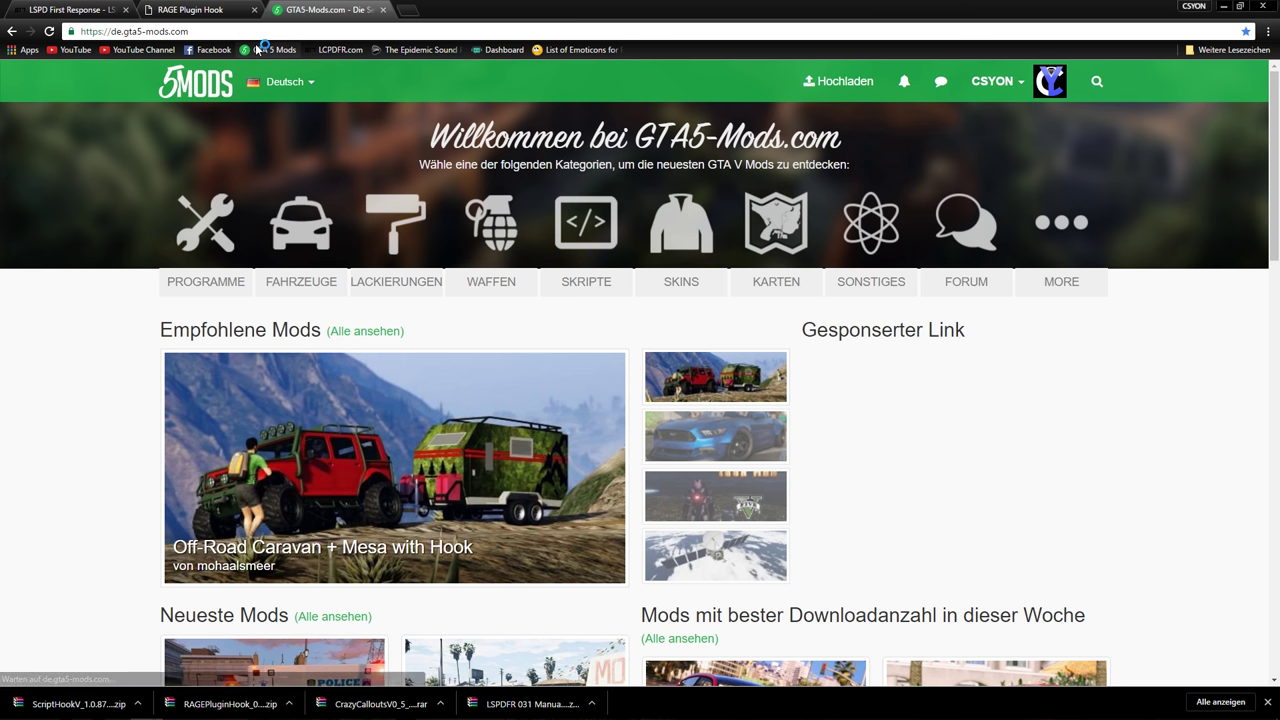
pyautogui.click(1094, 85)
pyautogui.write('tr')
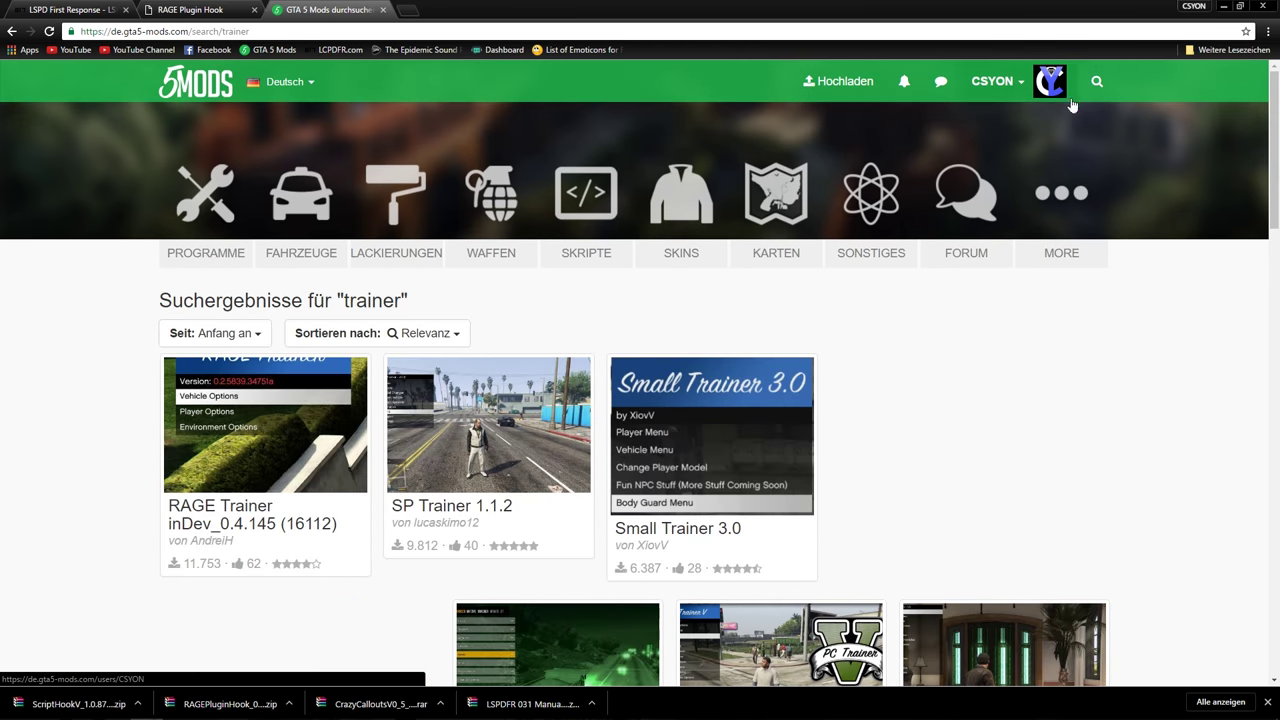
# Browse the trainer search results and open the mod page of Simple Trainer for GTA V 4.3
pyautogui.scroll(-10, 712, 360)
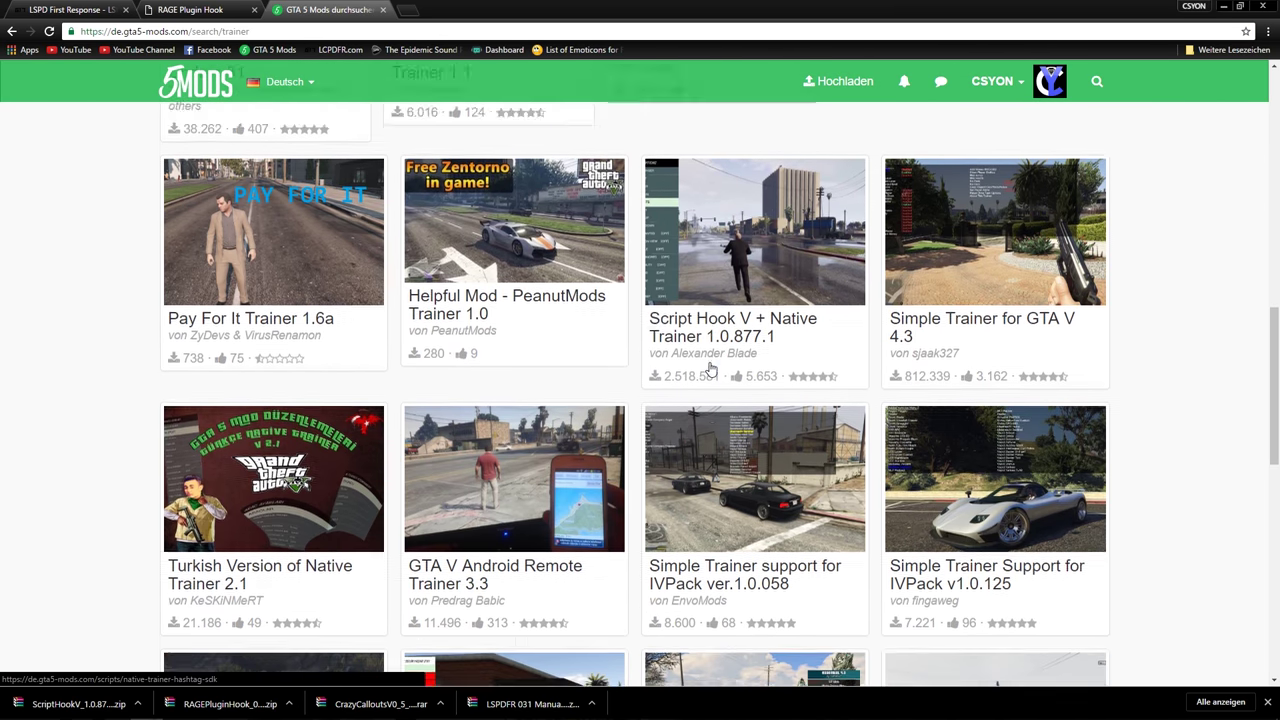
pyautogui.scroll(-6, 712, 370)
pyautogui.scroll(8, 712, 370)
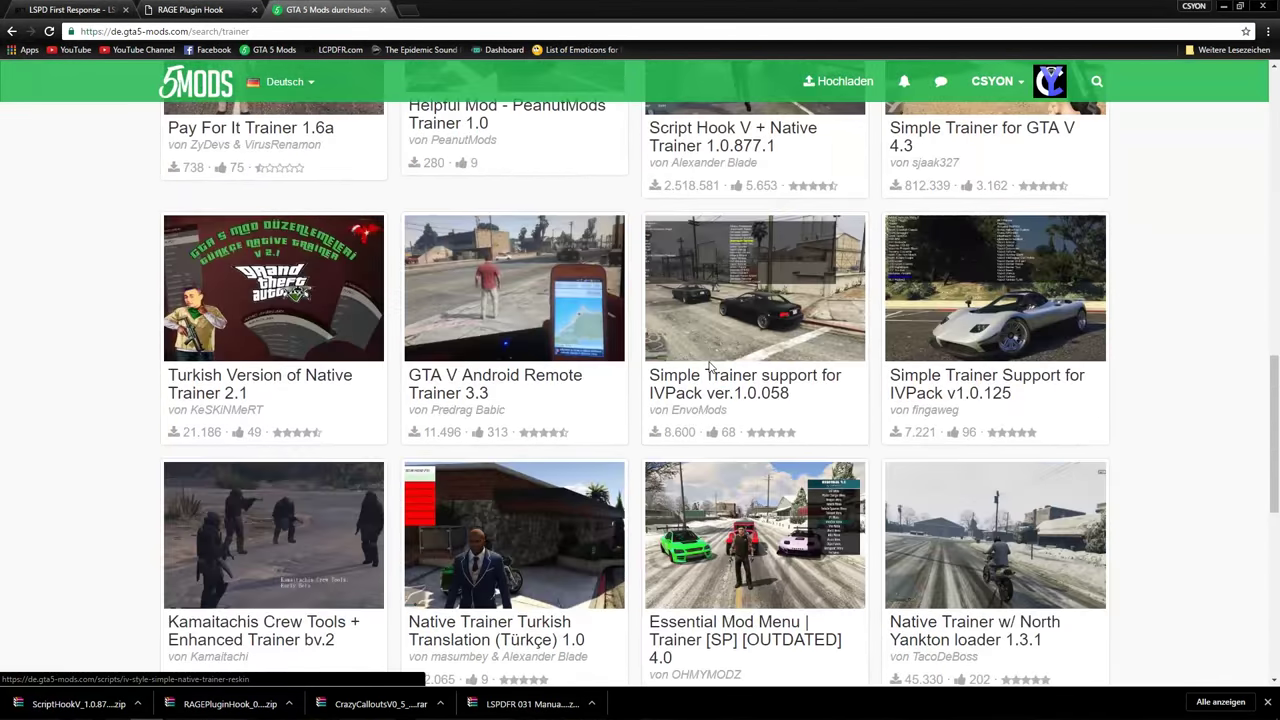
pyautogui.scroll(7, 710, 368)
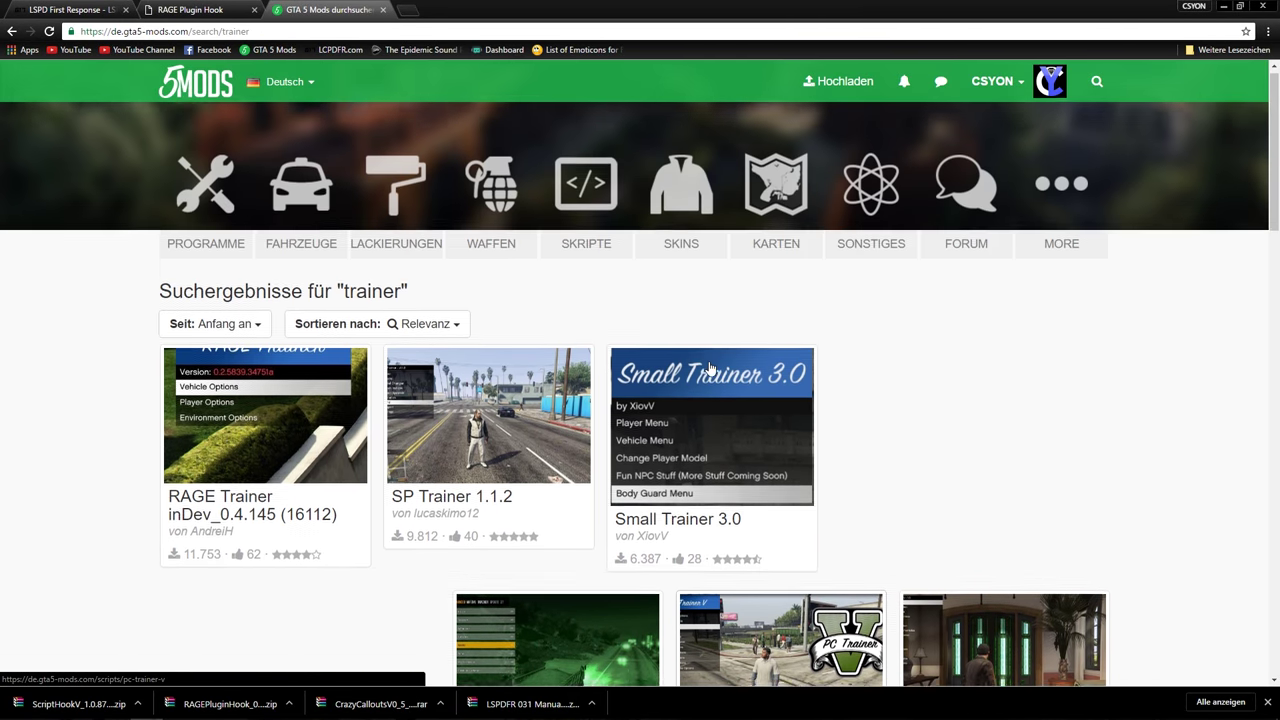
pyautogui.scroll(-6, 710, 368)
pyautogui.scroll(-2, 710, 368)
pyautogui.scroll(2, 950, 352)
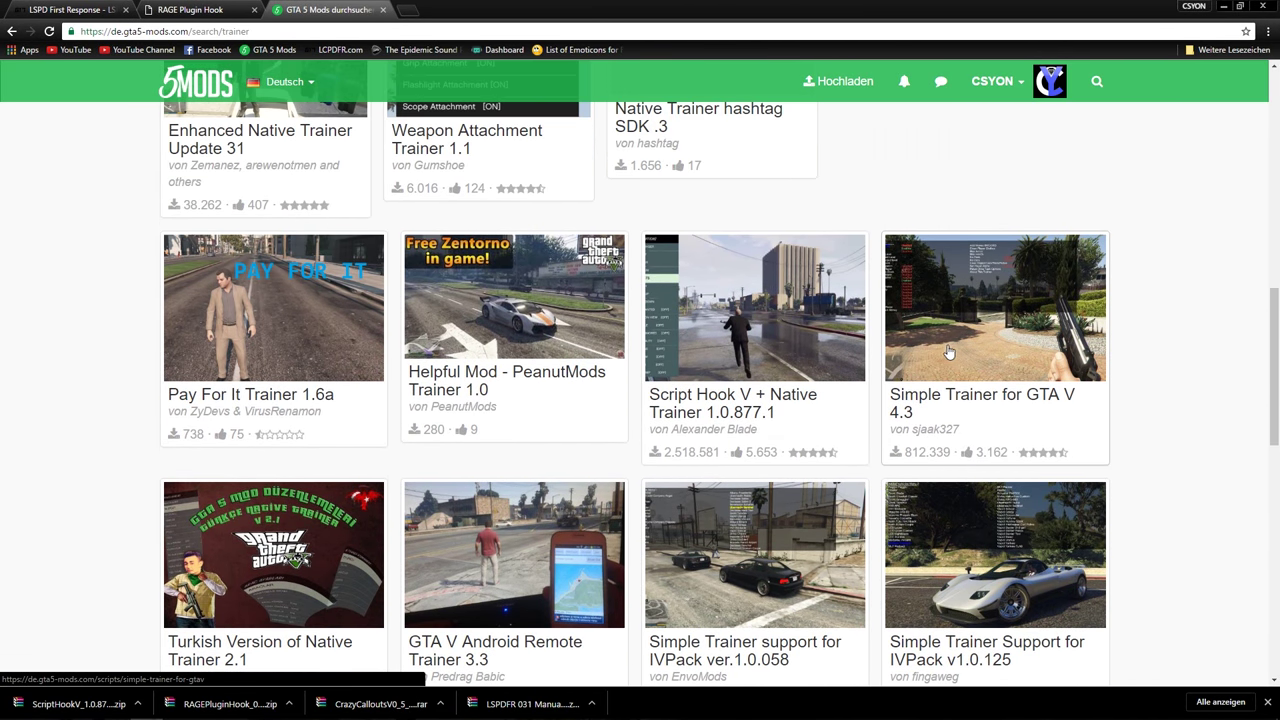
pyautogui.click(978, 320)
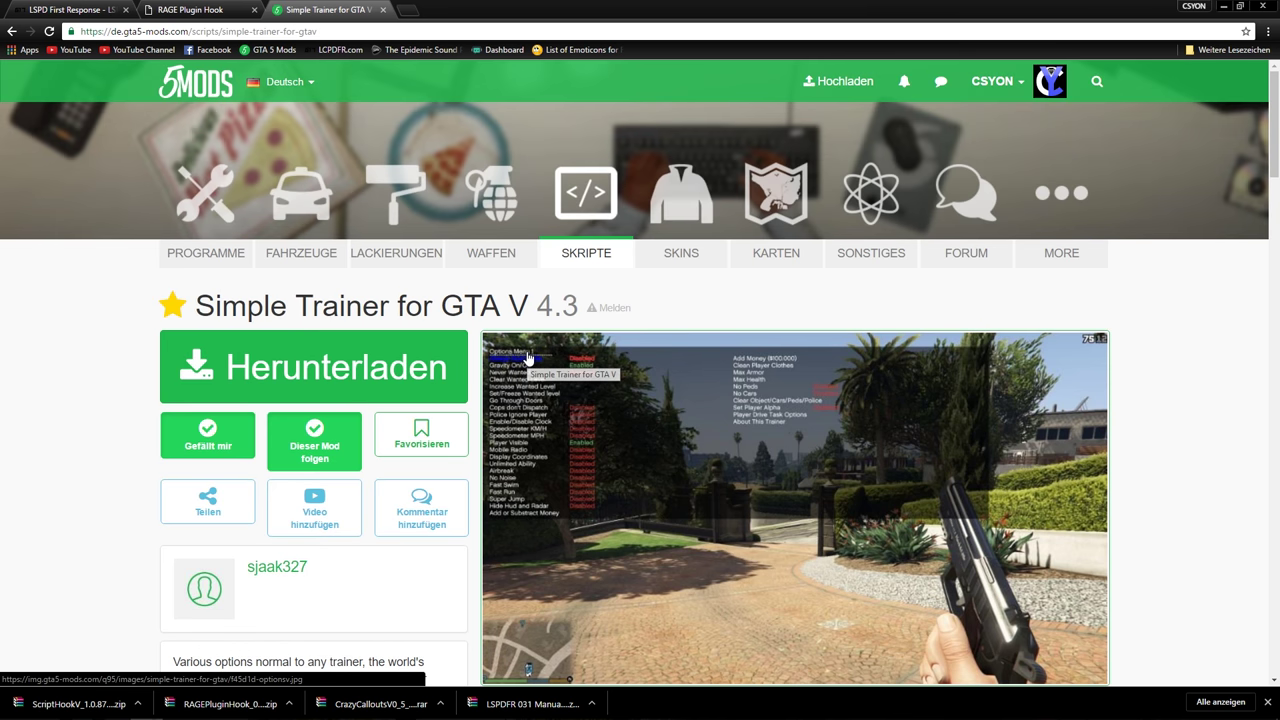
# Look over the Simple Trainer for GTA V page and its preview image, and download the mod
pyautogui.scroll(-2, 527, 358)
pyautogui.scroll(-3, 578, 290)
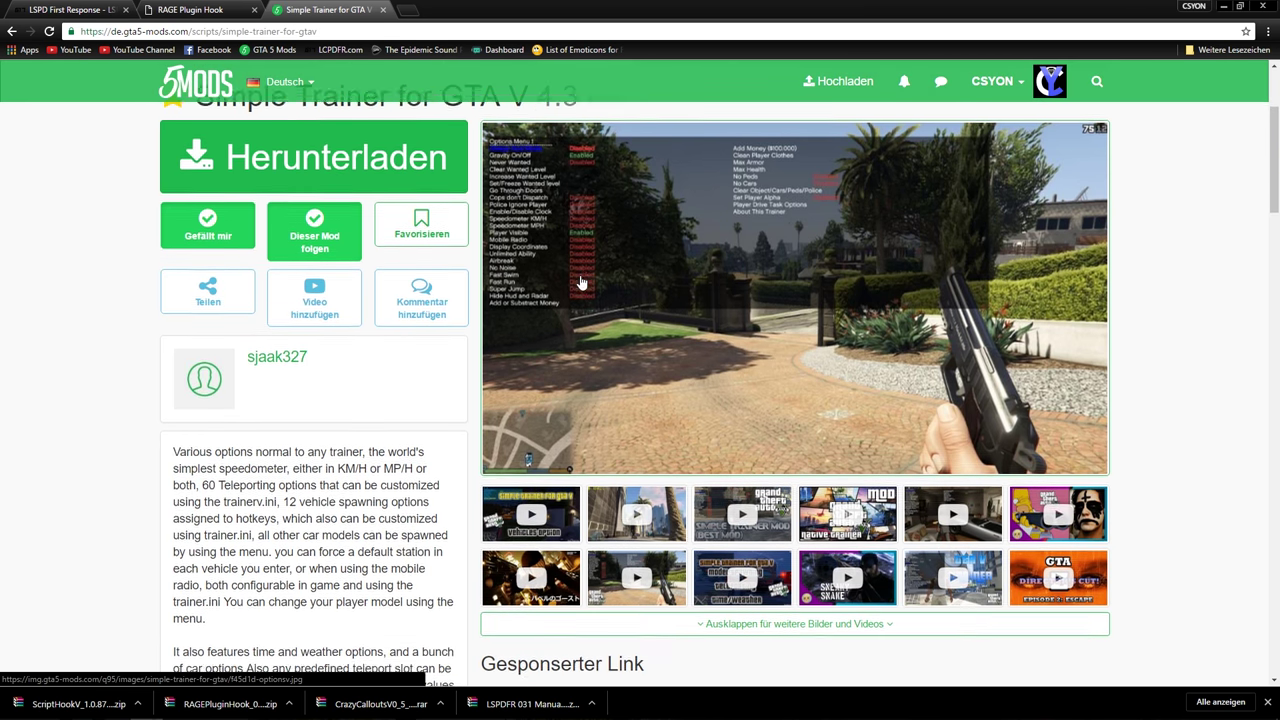
pyautogui.scroll(5, 548, 357)
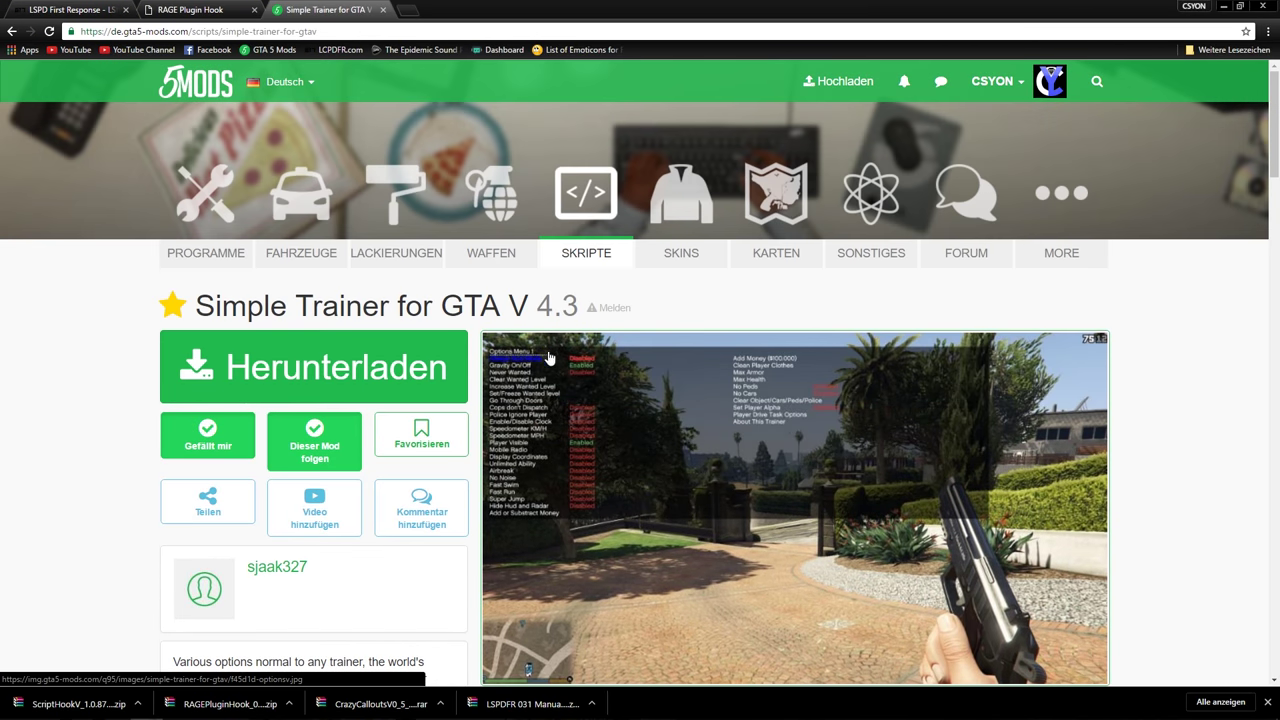
pyautogui.click(641, 384)
pyautogui.click(1240, 380)
pyautogui.click(1194, 457)
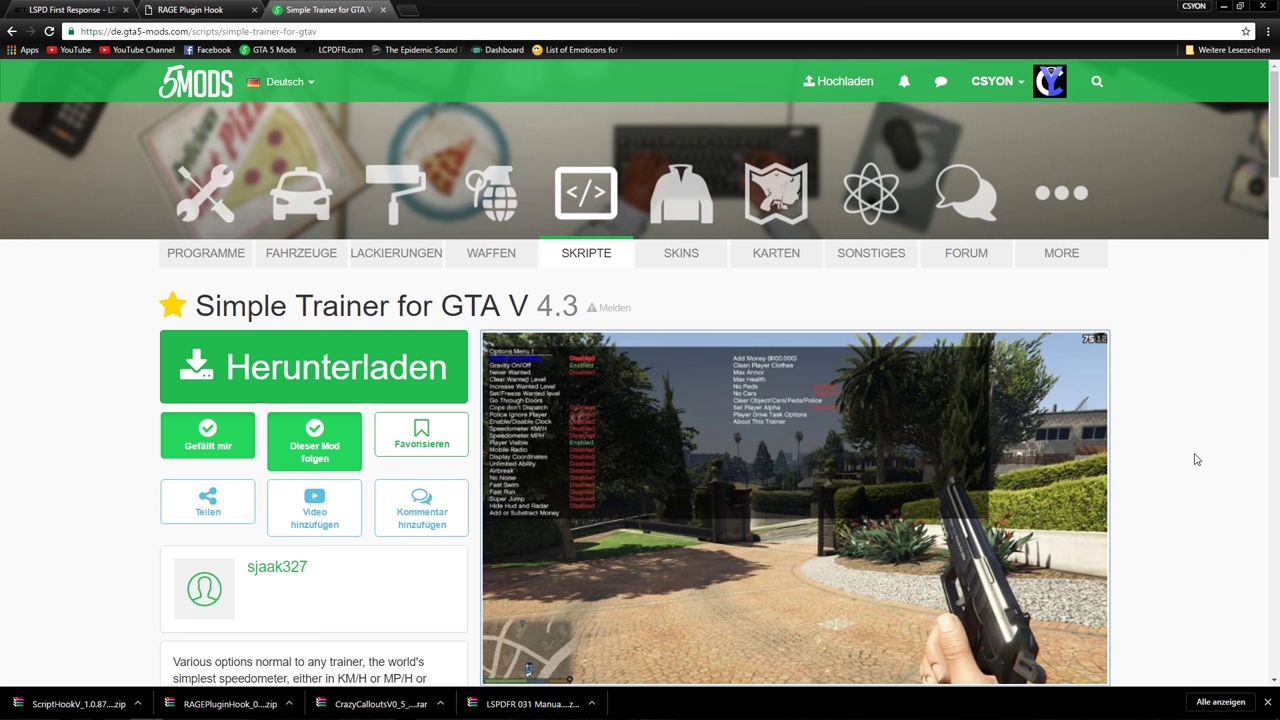
pyautogui.click(343, 371)
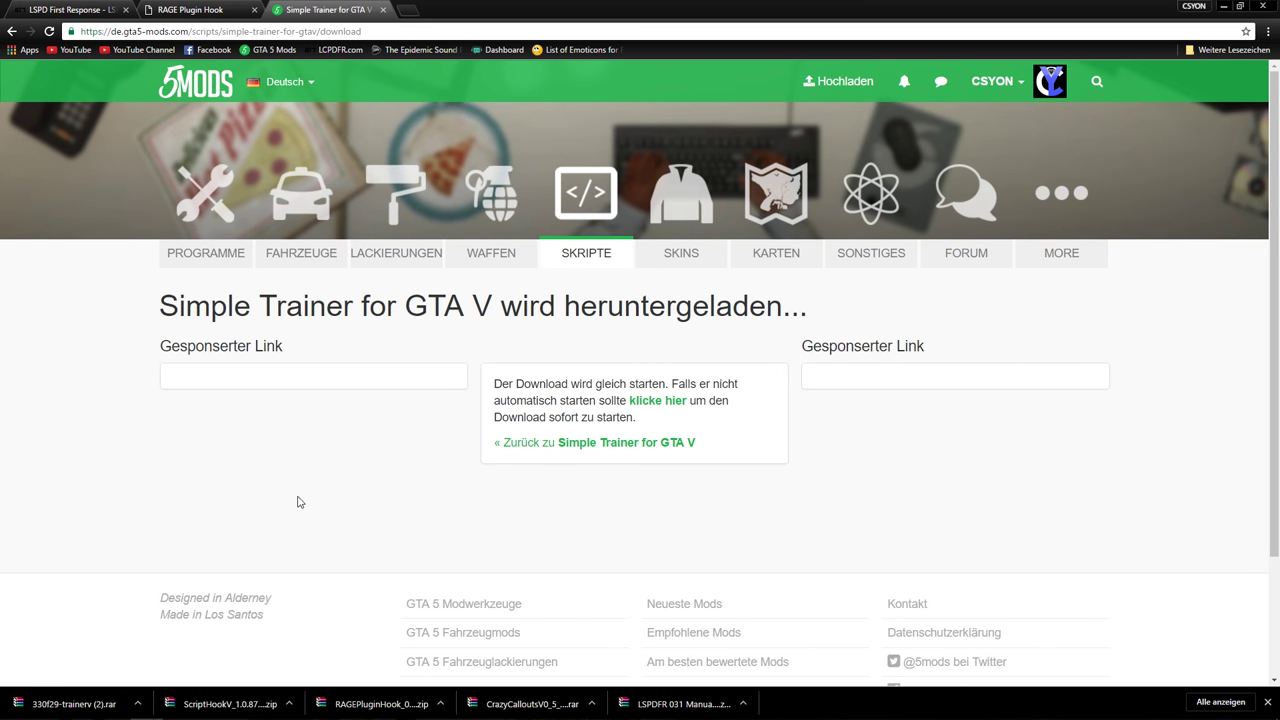
# Search GTA5-Mods for "modded launcher" and open the page of Modded Launcher (Works with RPF mods) 2.2
pyautogui.click(1097, 82)
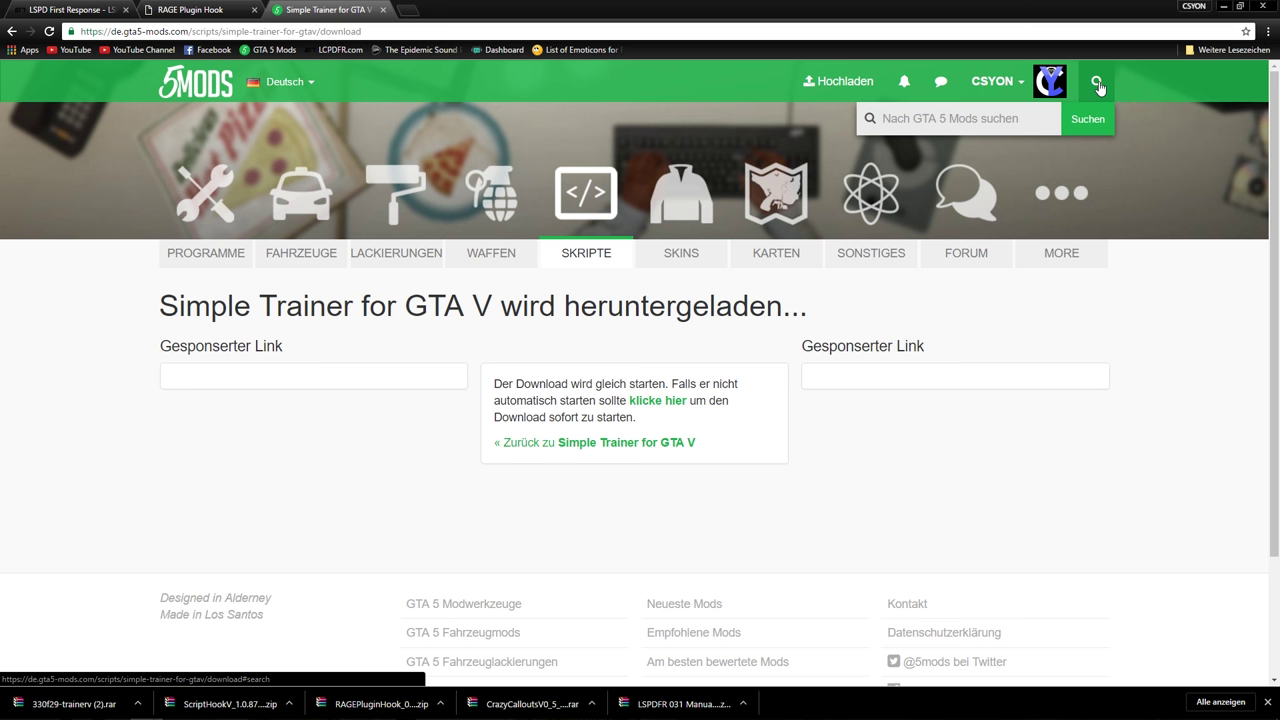
pyautogui.write('modded')
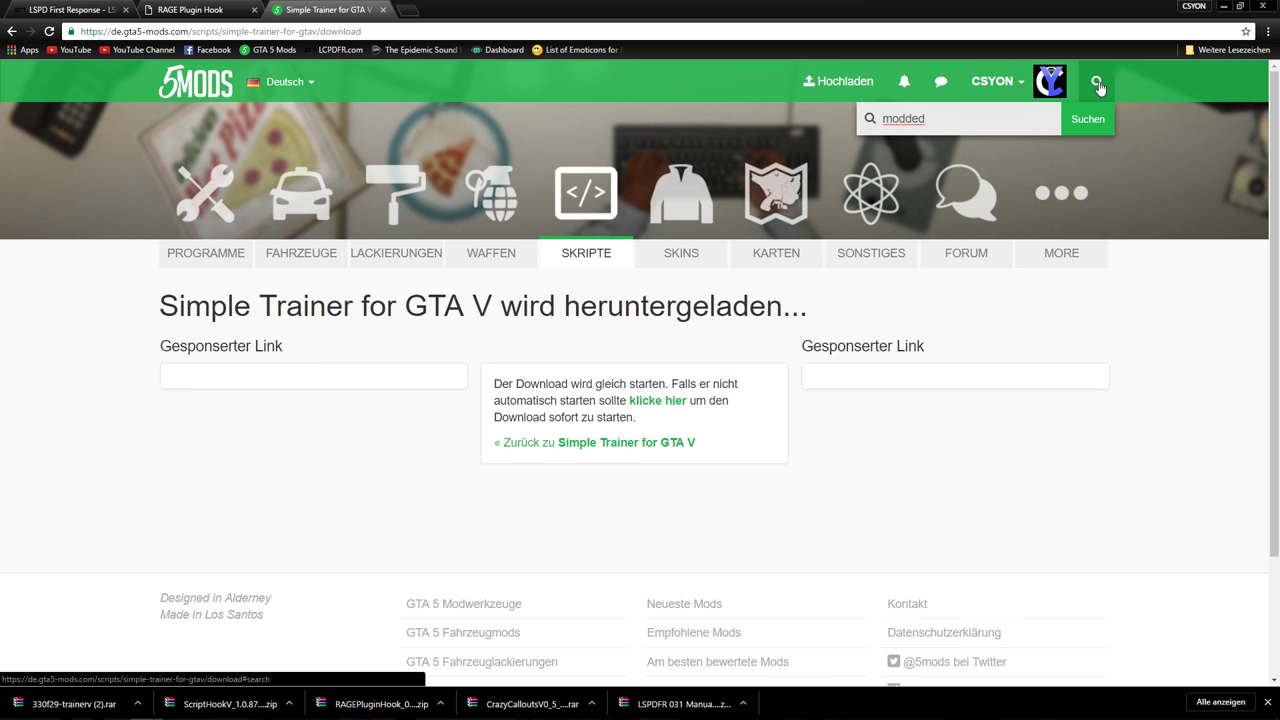
pyautogui.write(' launcher')
pyautogui.press('Return')
pyautogui.scroll(-5, 600, 410)
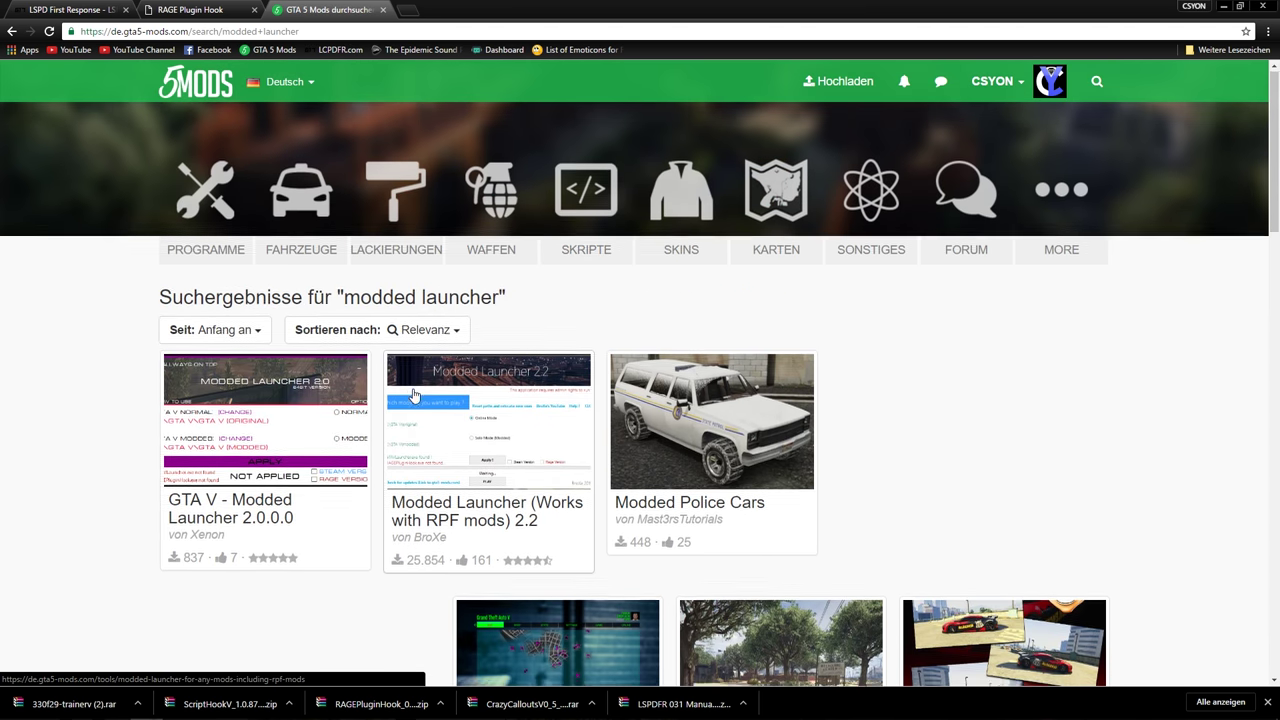
pyautogui.scroll(4, 591, 420)
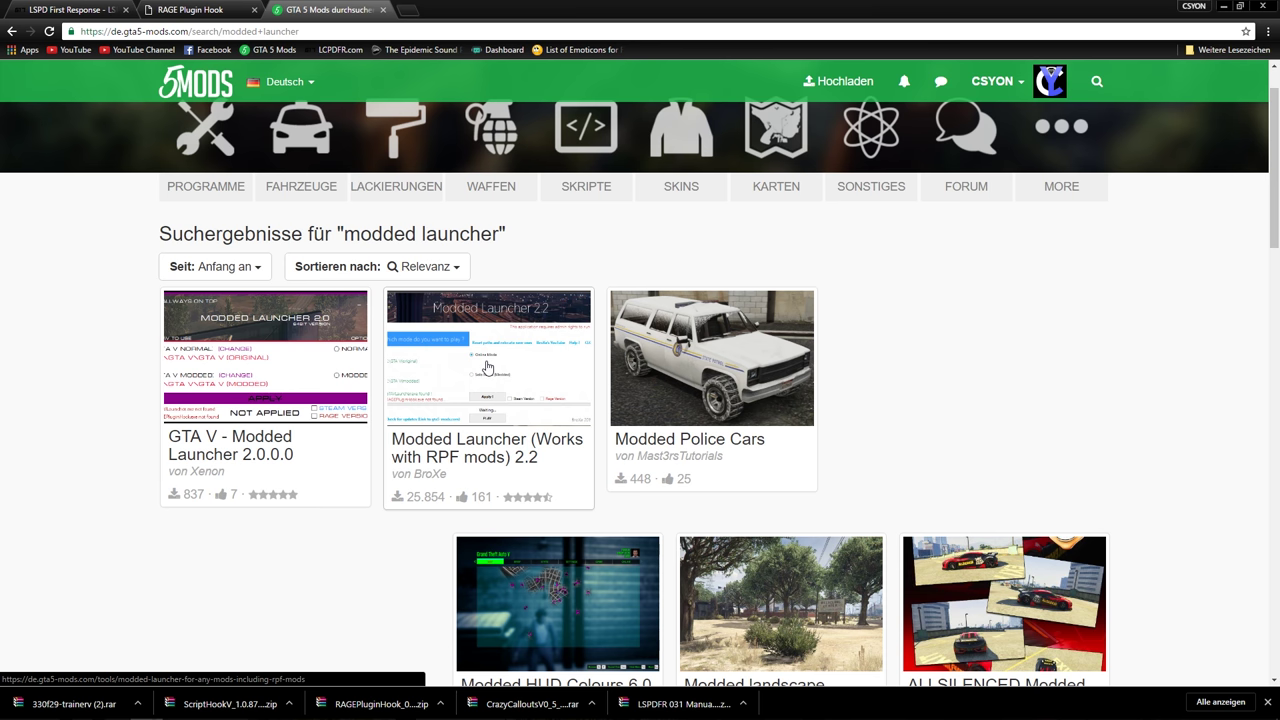
pyautogui.click(487, 348)
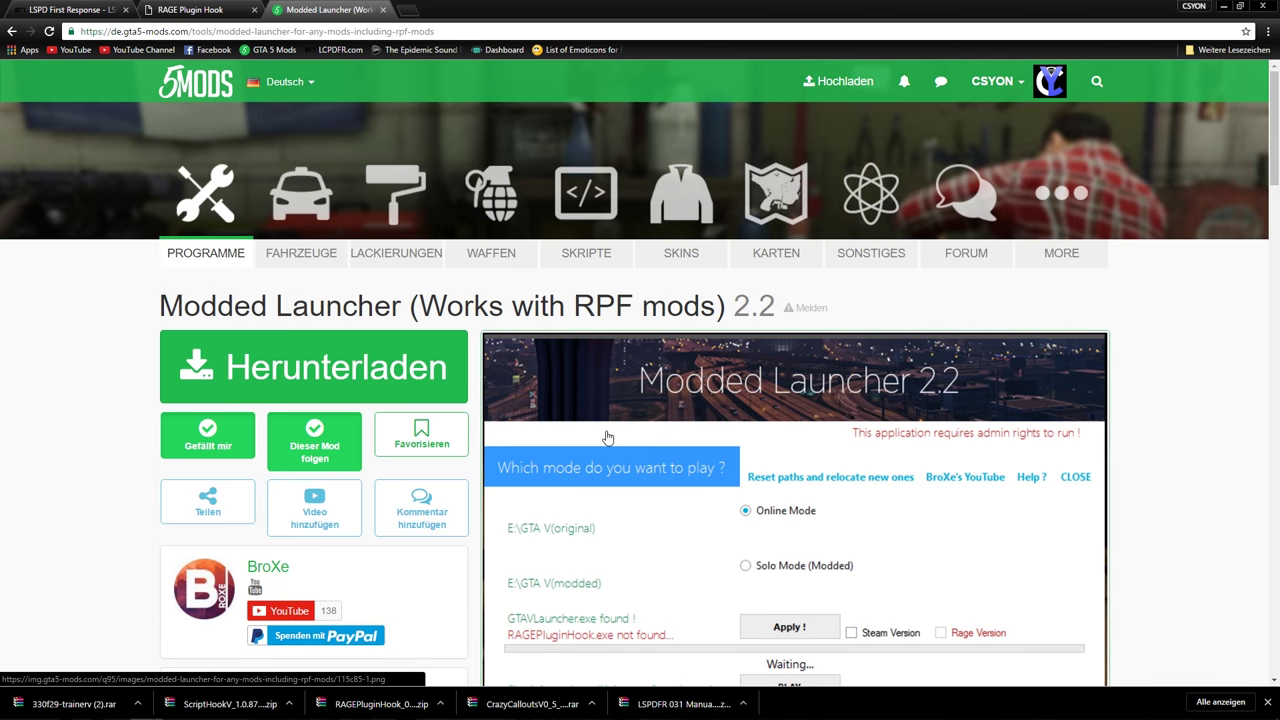
# Look over the Modded Launcher 2.2 page and preview image, download the mod, and return to the desktop
pyautogui.scroll(-1, 740, 400)
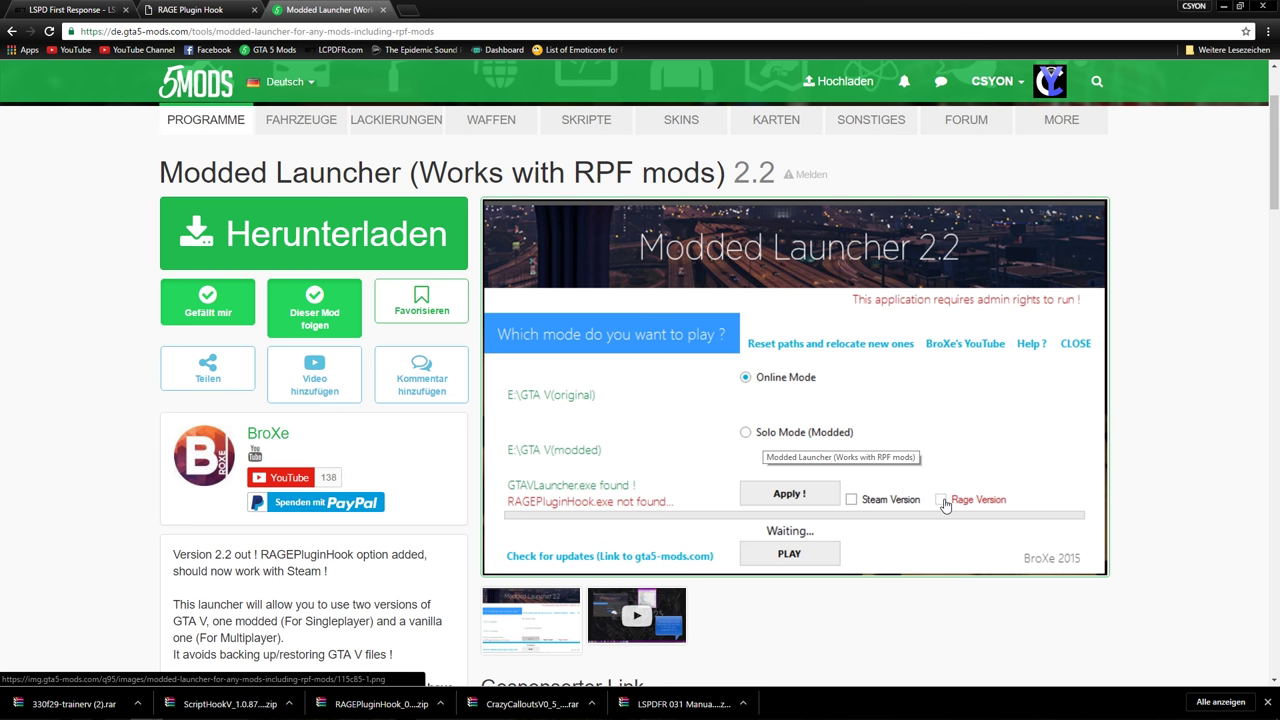
pyautogui.scroll(-1, 790, 400)
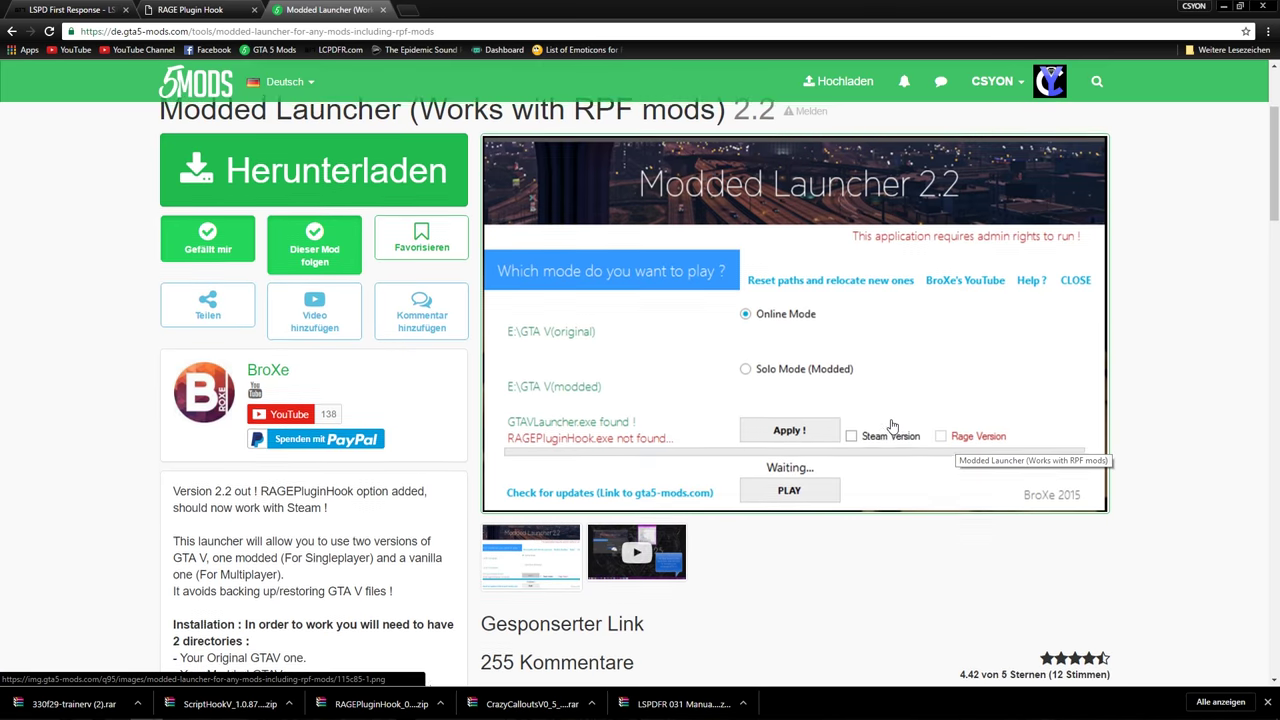
pyautogui.scroll(2, 893, 427)
pyautogui.click(404, 310)
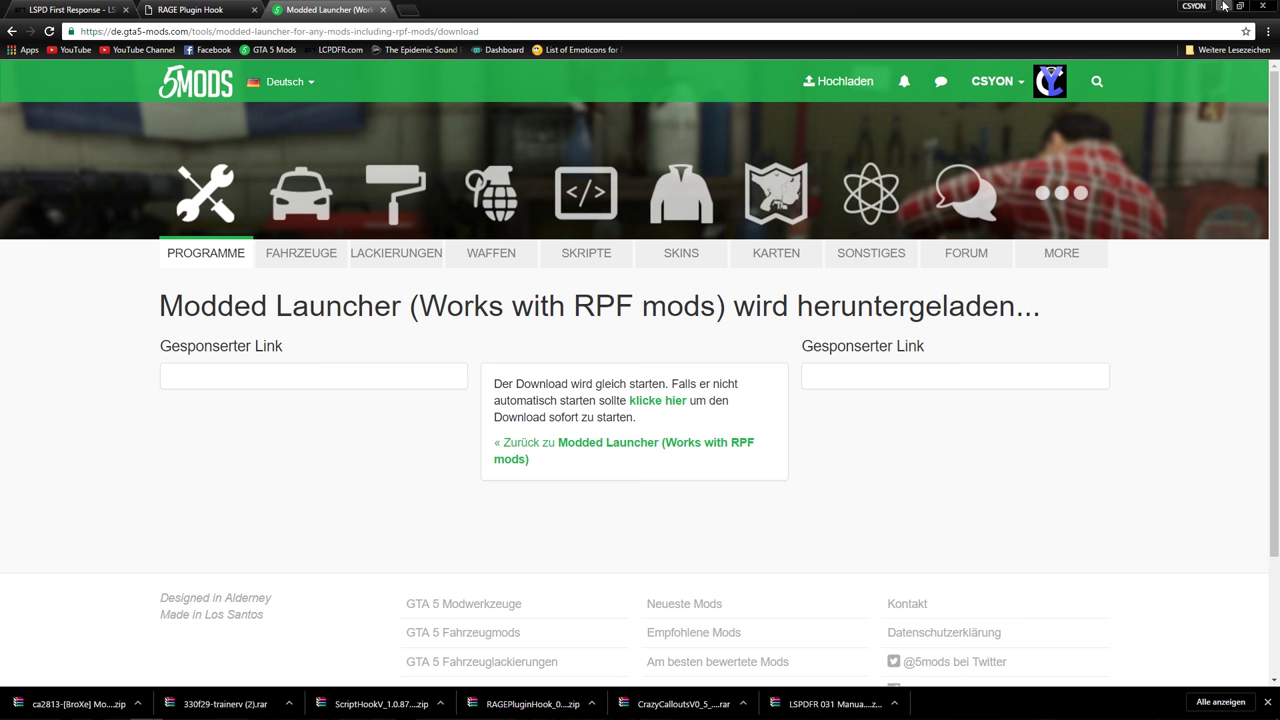
pyautogui.click(1222, 6)
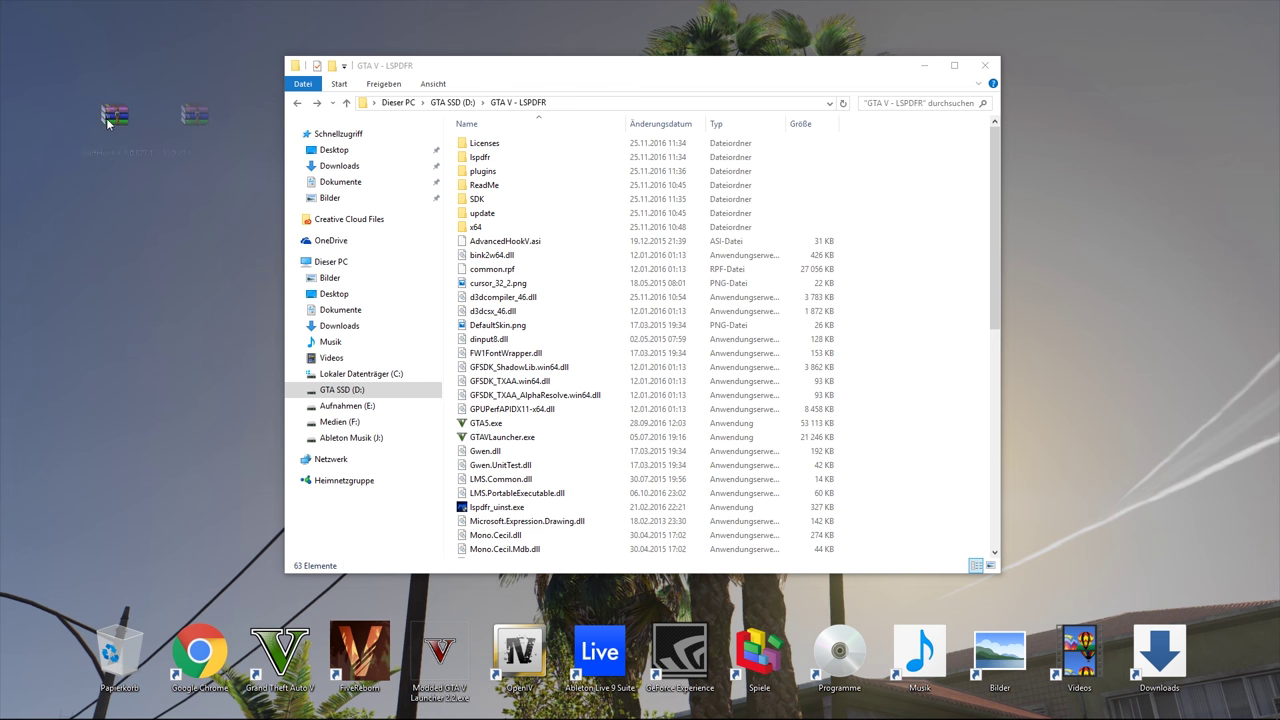
# Open the bin folder inside the ScriptHookV_1.0.877.1.zip archive and arrange it beside the GTA V - LSPDFR folder window
pyautogui.moveTo(527, 72); pyautogui.dragTo(748, 44)
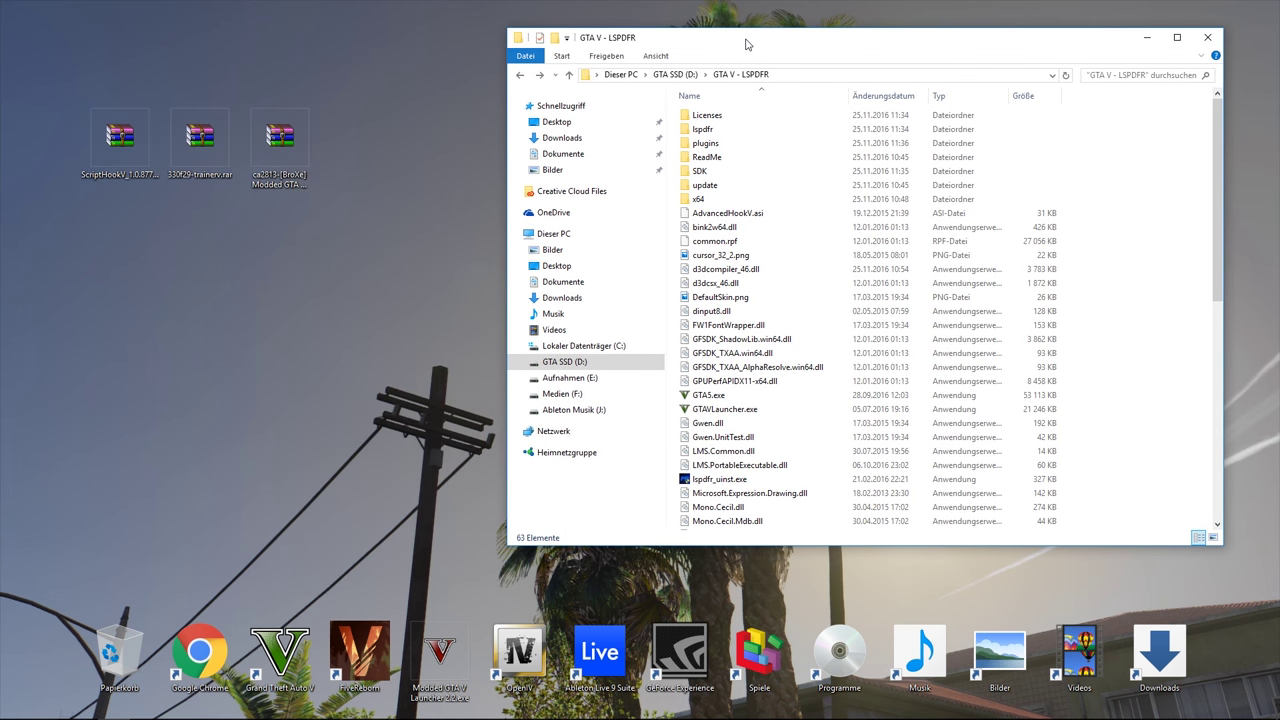
pyautogui.click(157, 148)
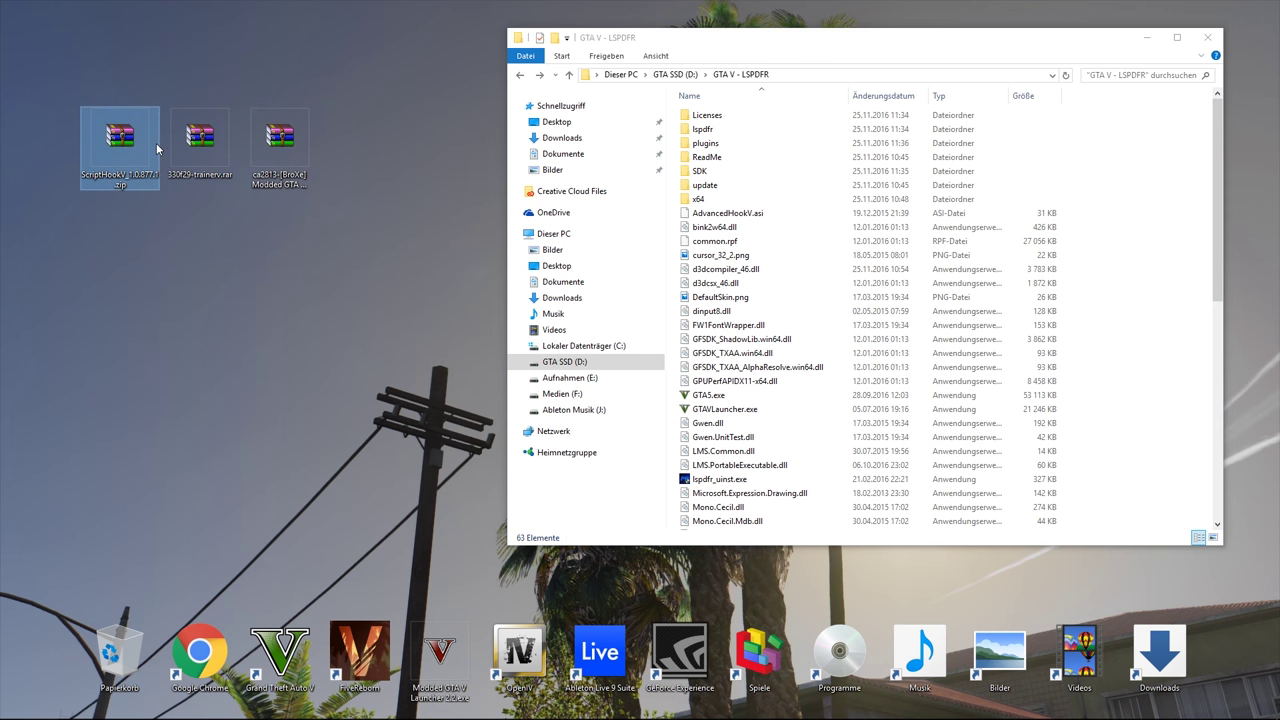
pyautogui.doubleClick(151, 144)
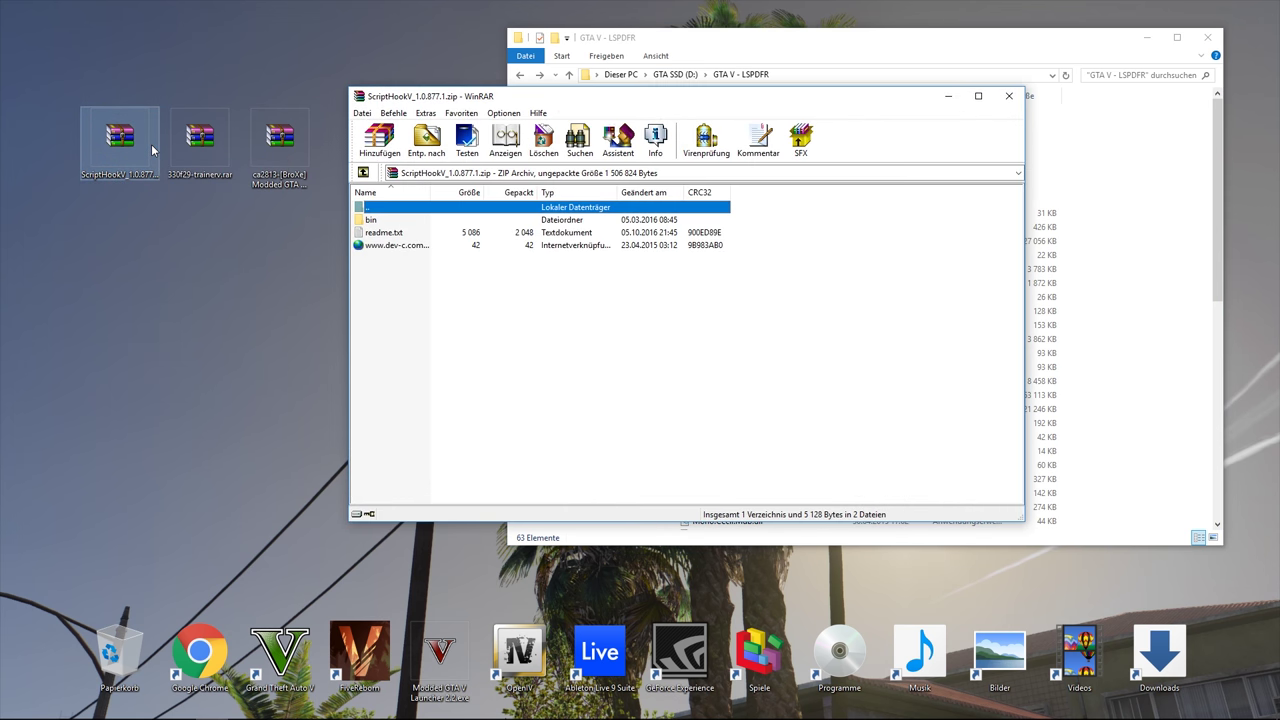
pyautogui.doubleClick(371, 219)
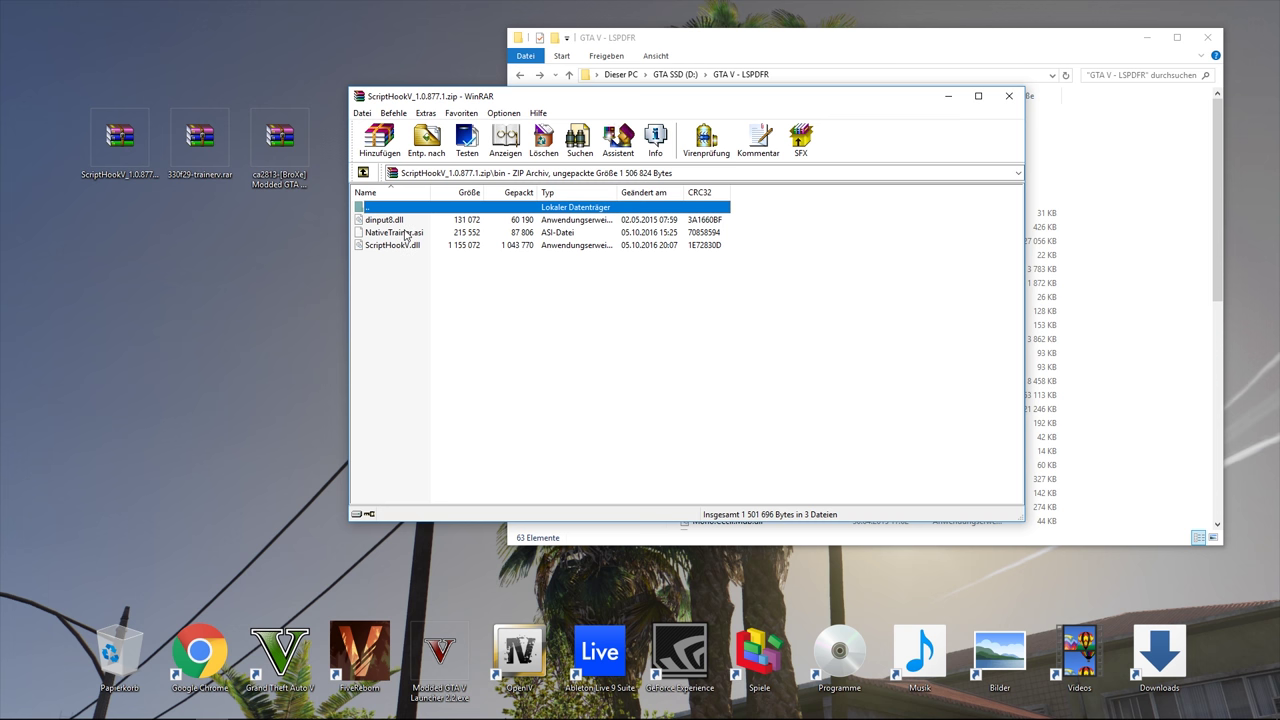
pyautogui.click(407, 233)
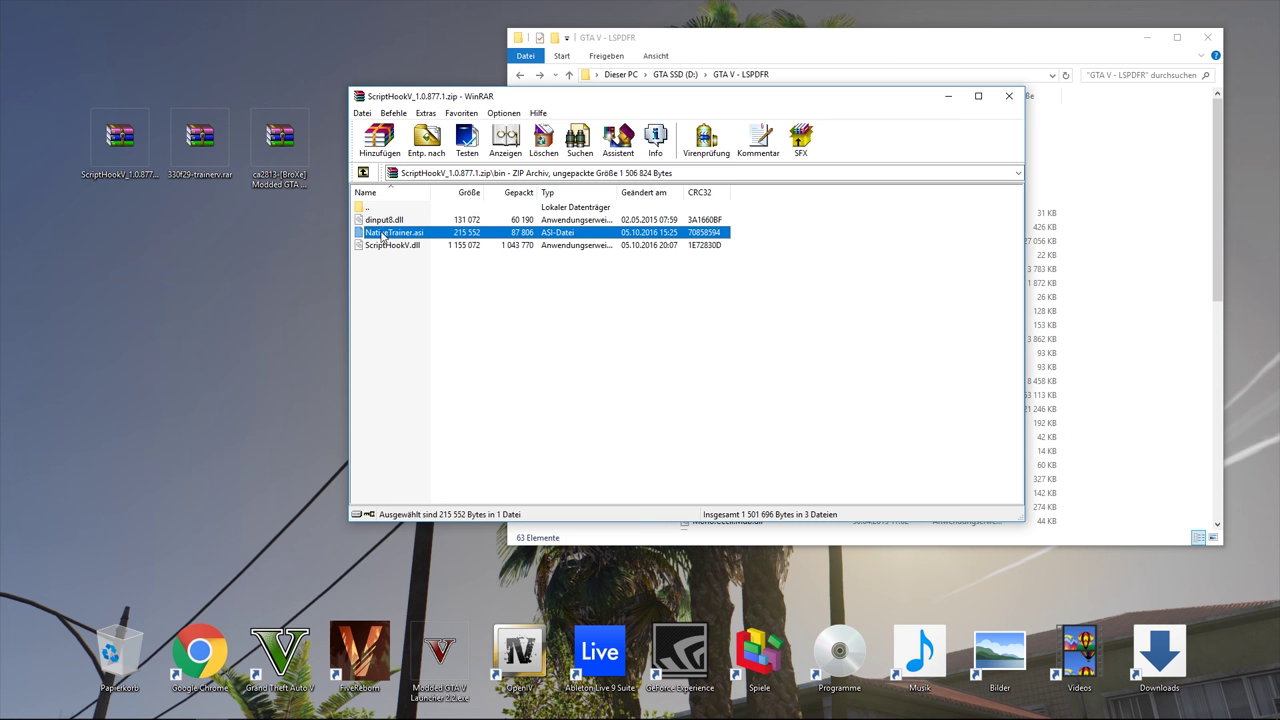
pyautogui.moveTo(455, 96); pyautogui.dragTo(866, 120)
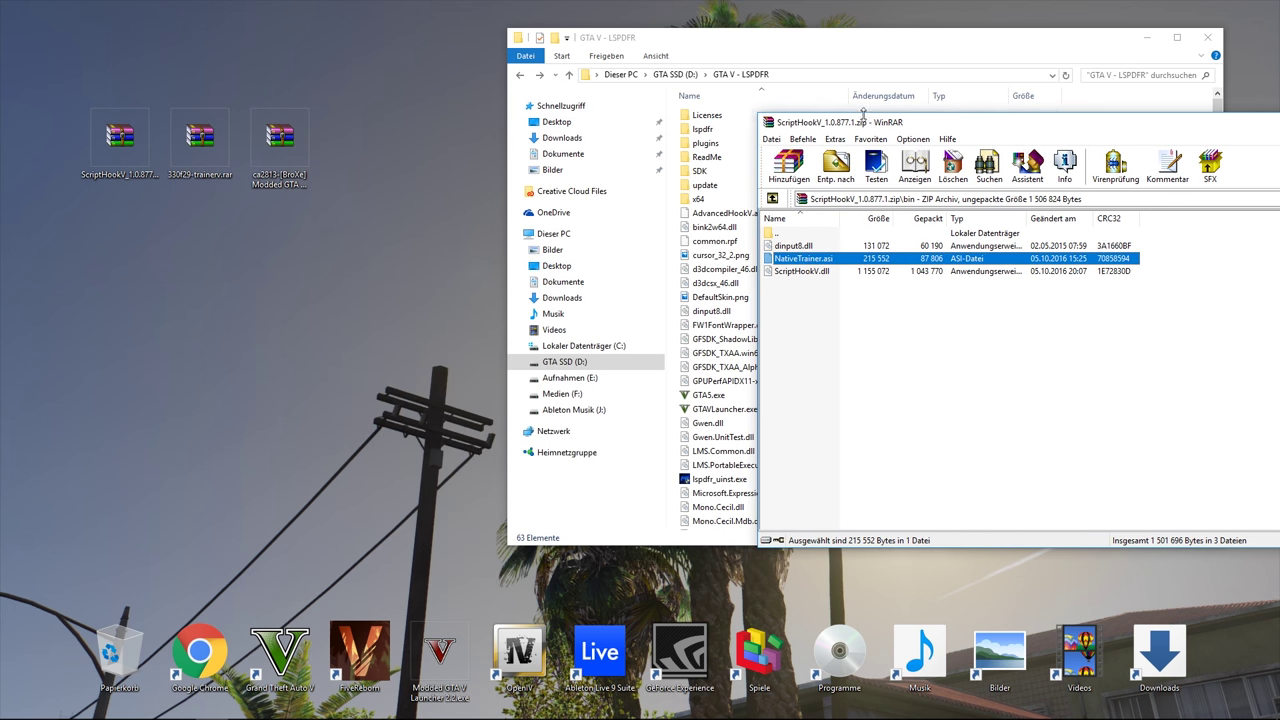
pyautogui.moveTo(794, 53); pyautogui.dragTo(477, 58)
pyautogui.click(1001, 104)
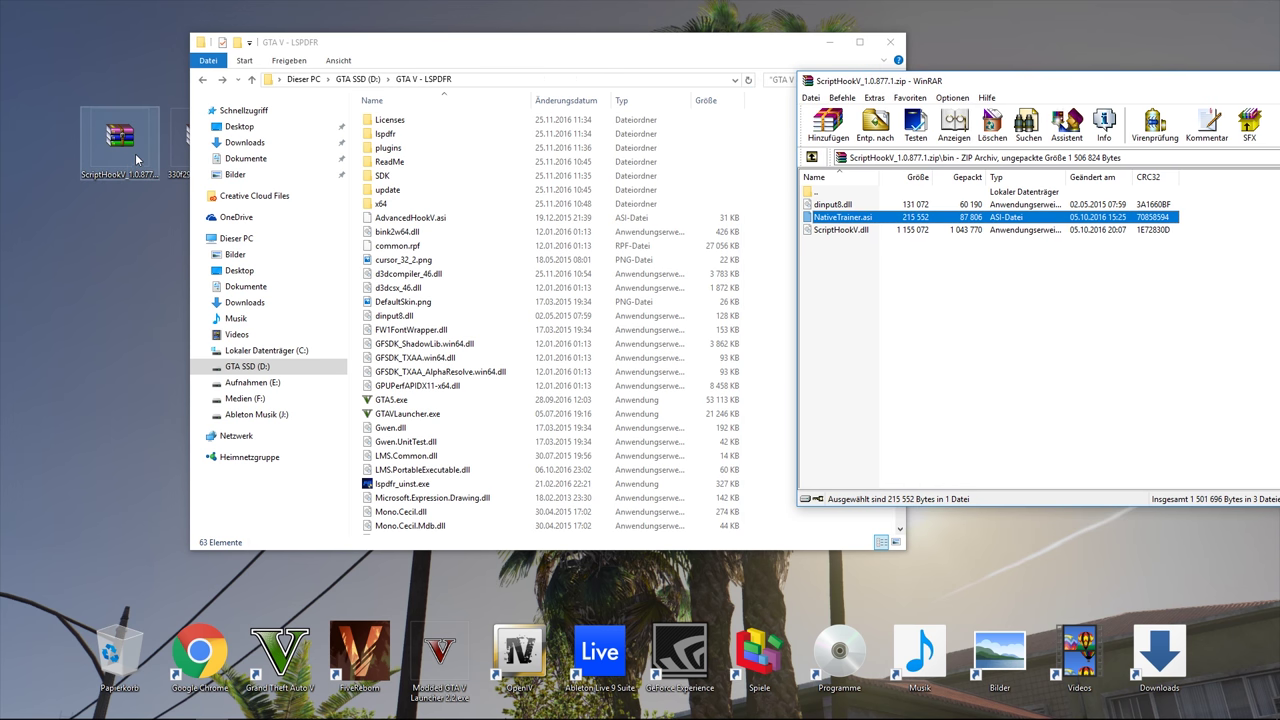
# Extract dinput8.dll and ScriptHookV.dll into the GTA V - LSPDFR folder, replacing the existing dinput8.dll, and close the archive
pyautogui.click(840, 230)
pyautogui.keyDown('ctrl'); pyautogui.click(830, 206); pyautogui.keyUp('ctrl')
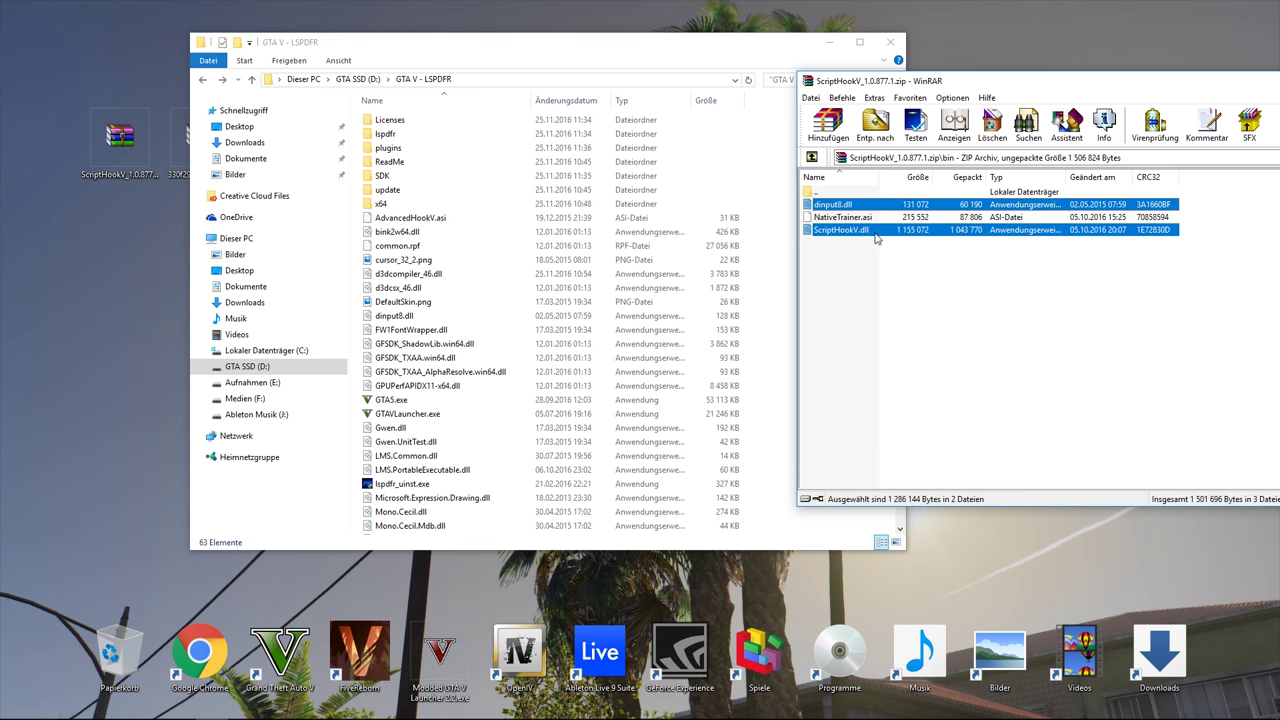
pyautogui.moveTo(875, 238); pyautogui.dragTo(777, 249)
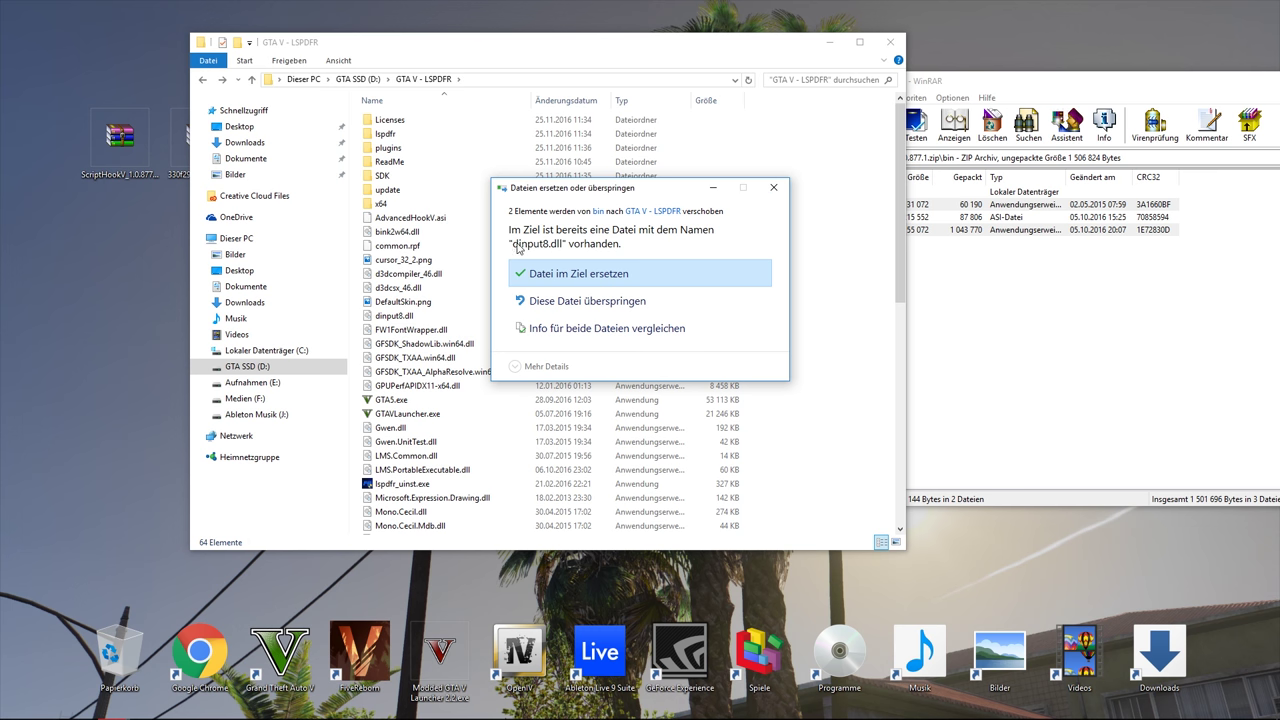
pyautogui.click(575, 274)
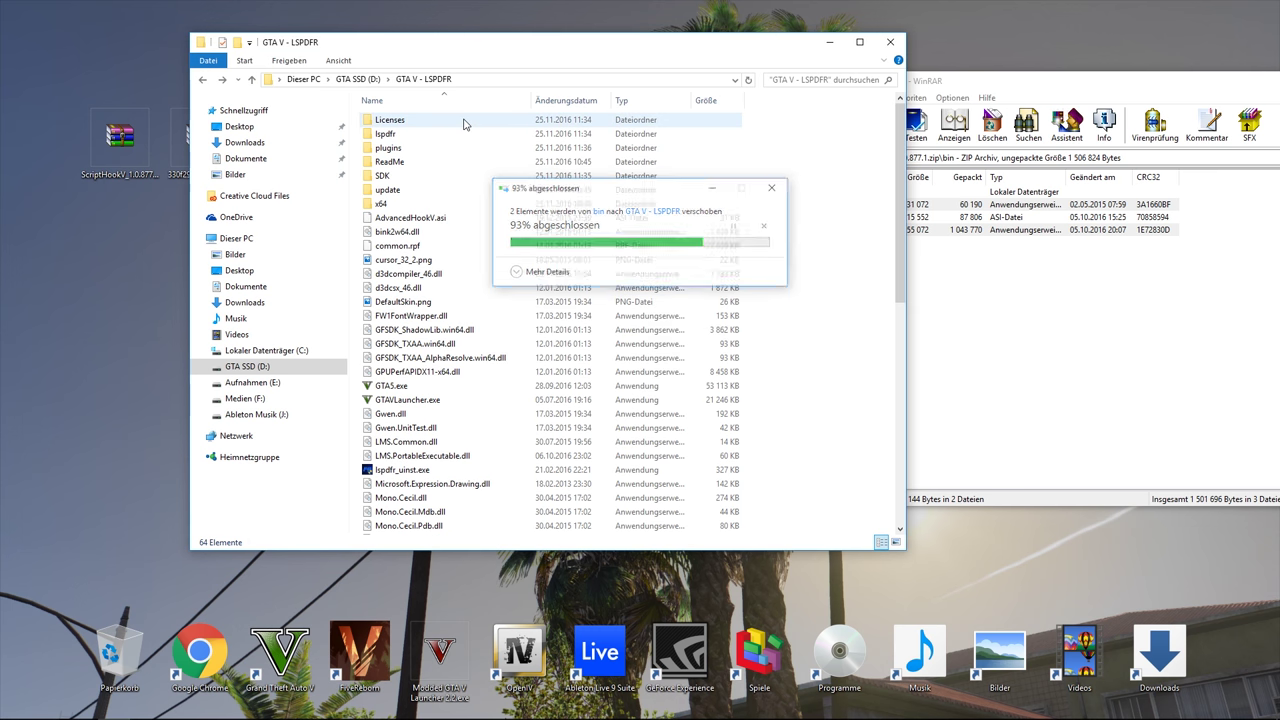
pyautogui.click(1043, 288)
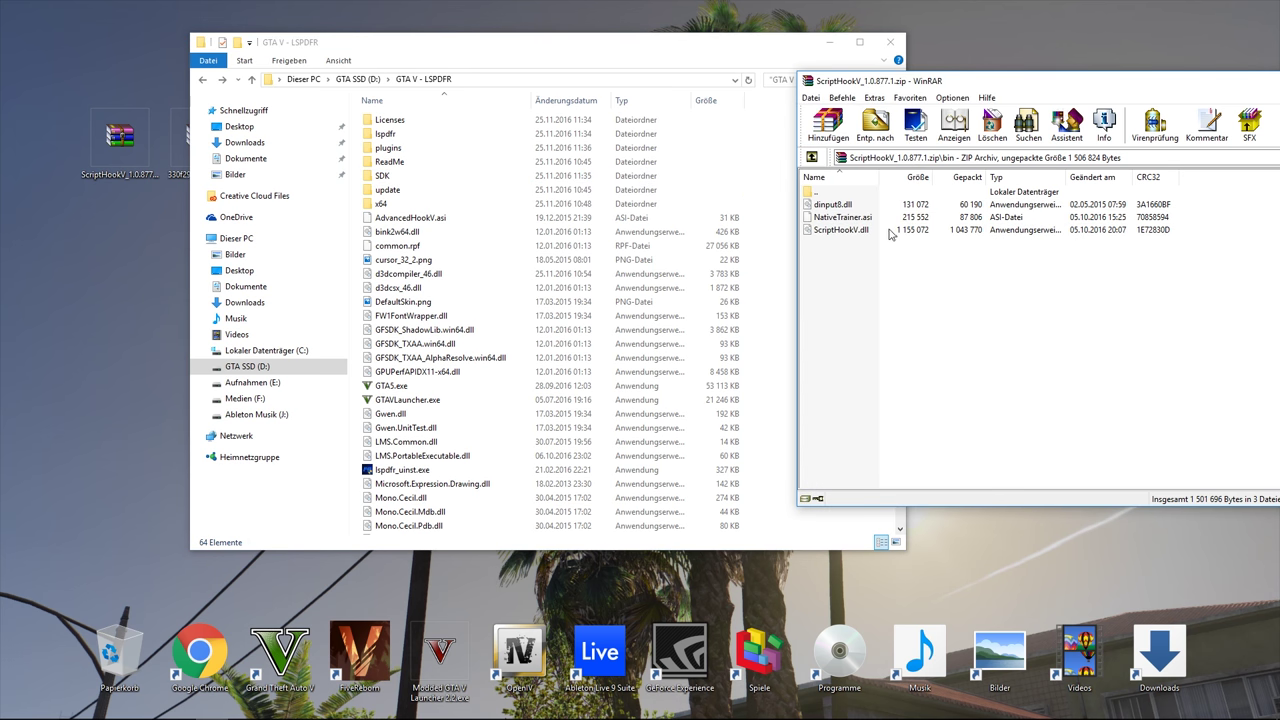
pyautogui.moveTo(872, 88); pyautogui.dragTo(479, 112)
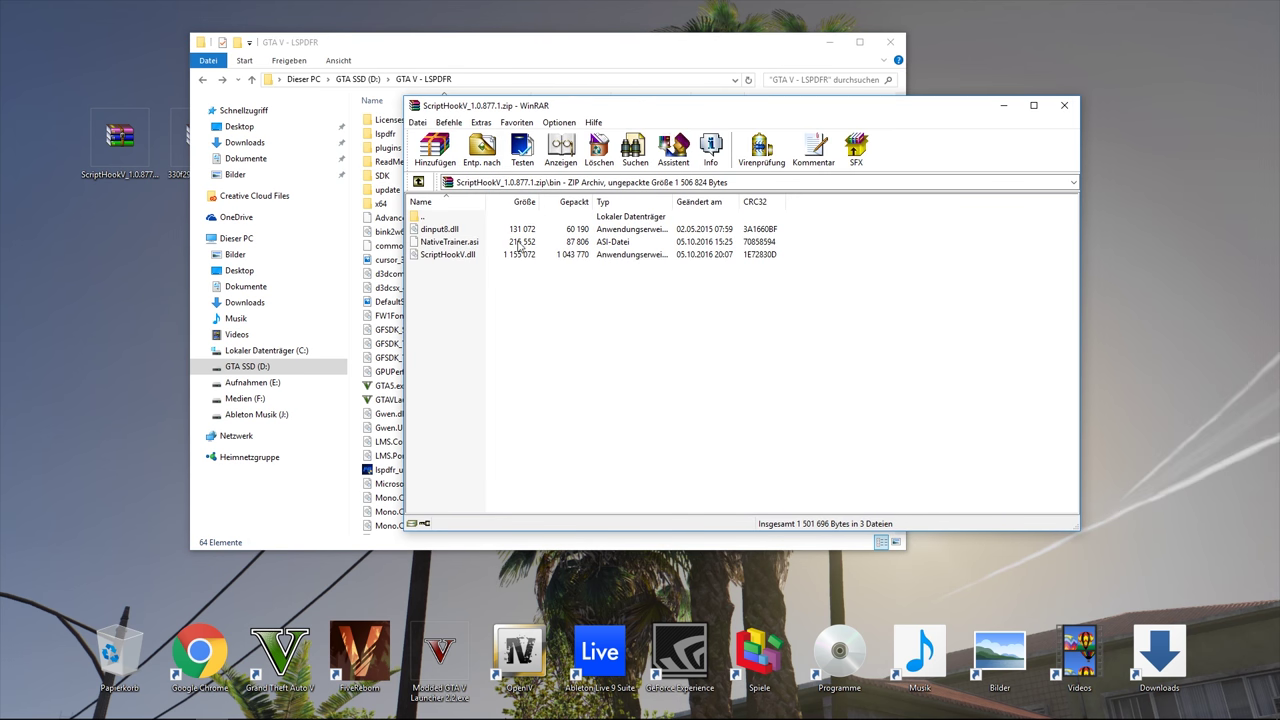
pyautogui.click(1064, 105)
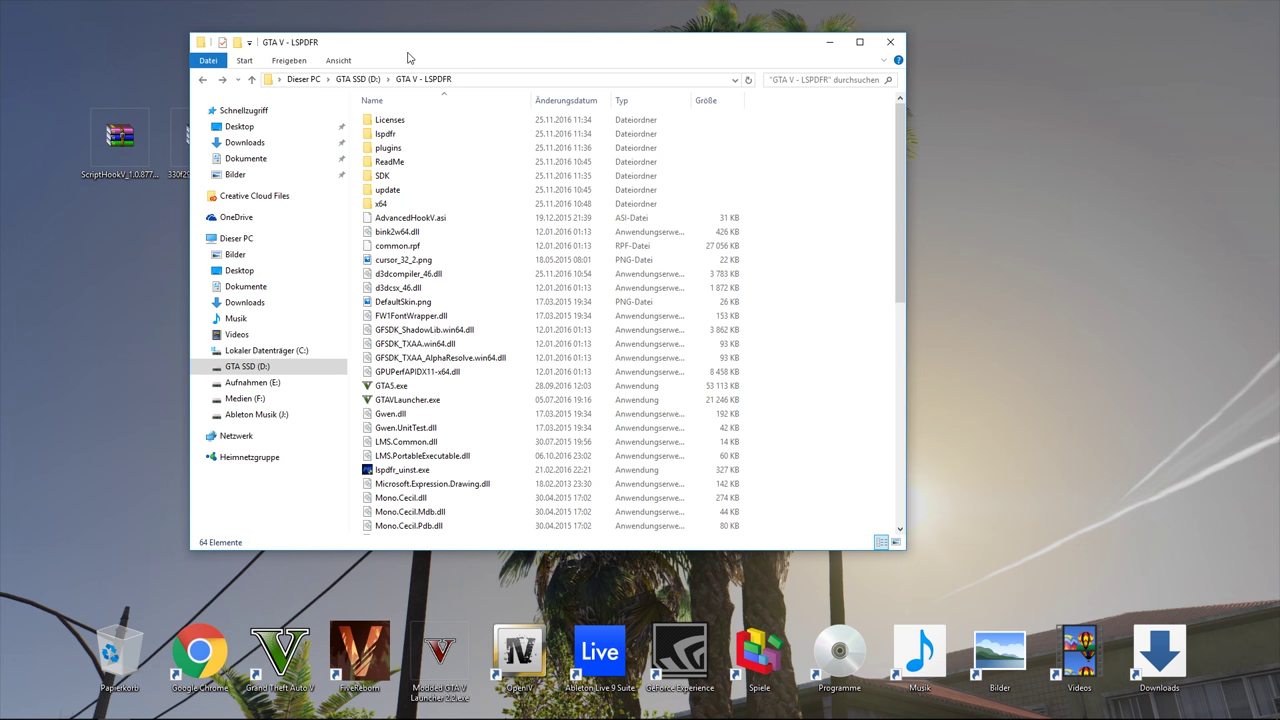
# Open the 330f29-trainerv.rar archive and extract TrainerV.asi and trainerv.ini into the GTA V - LSPDFR folder
pyautogui.moveTo(414, 60); pyautogui.dragTo(621, 55)
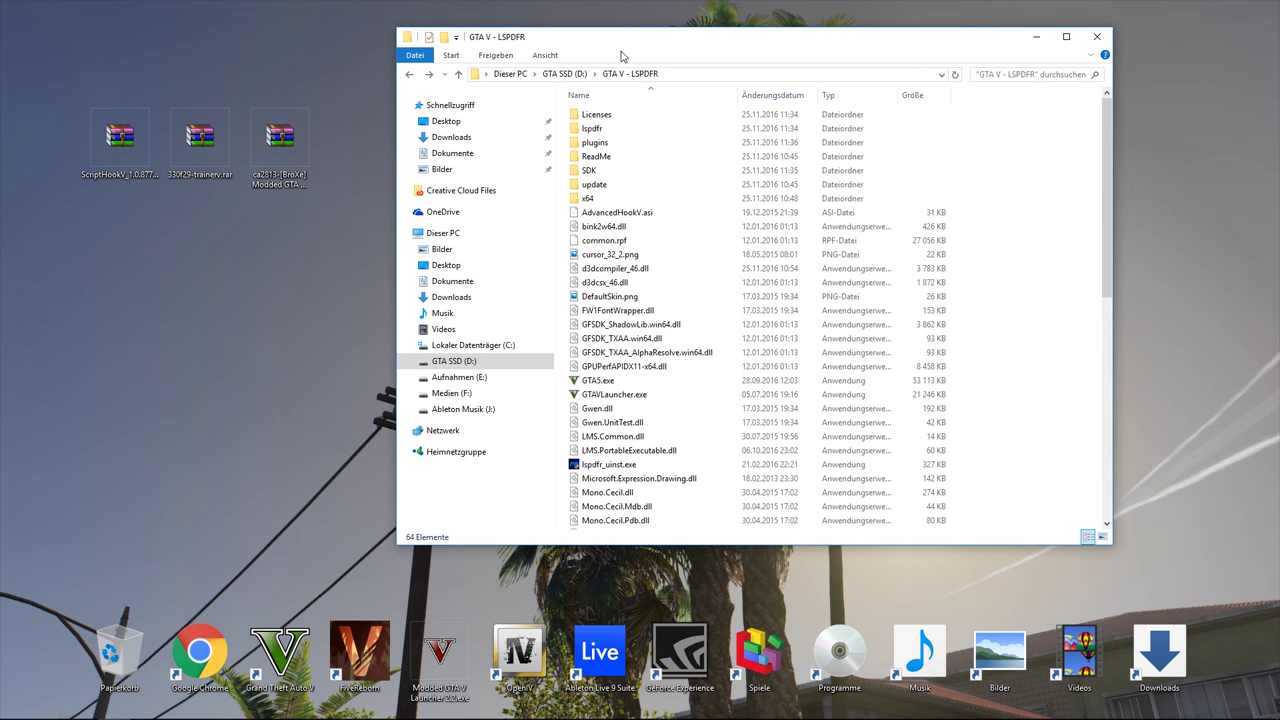
pyautogui.click(231, 152)
pyautogui.doubleClick(201, 153)
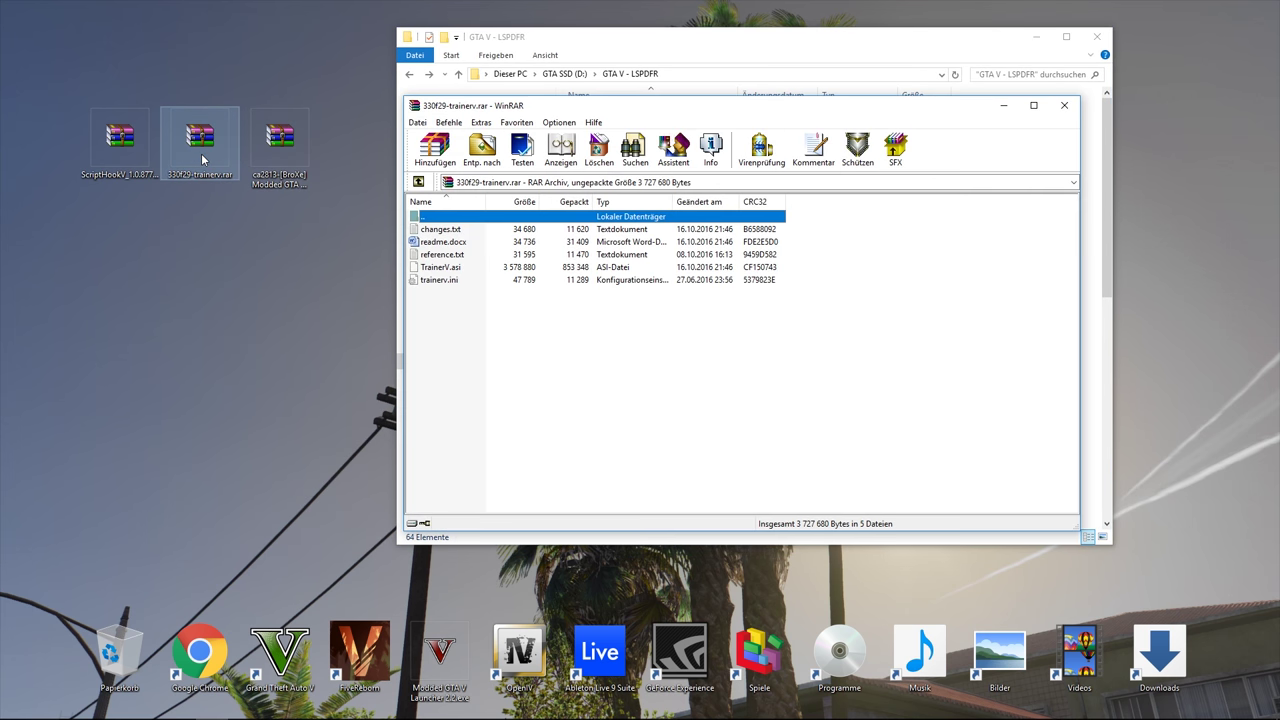
pyautogui.moveTo(471, 111); pyautogui.dragTo(767, 130)
pyautogui.click(740, 287)
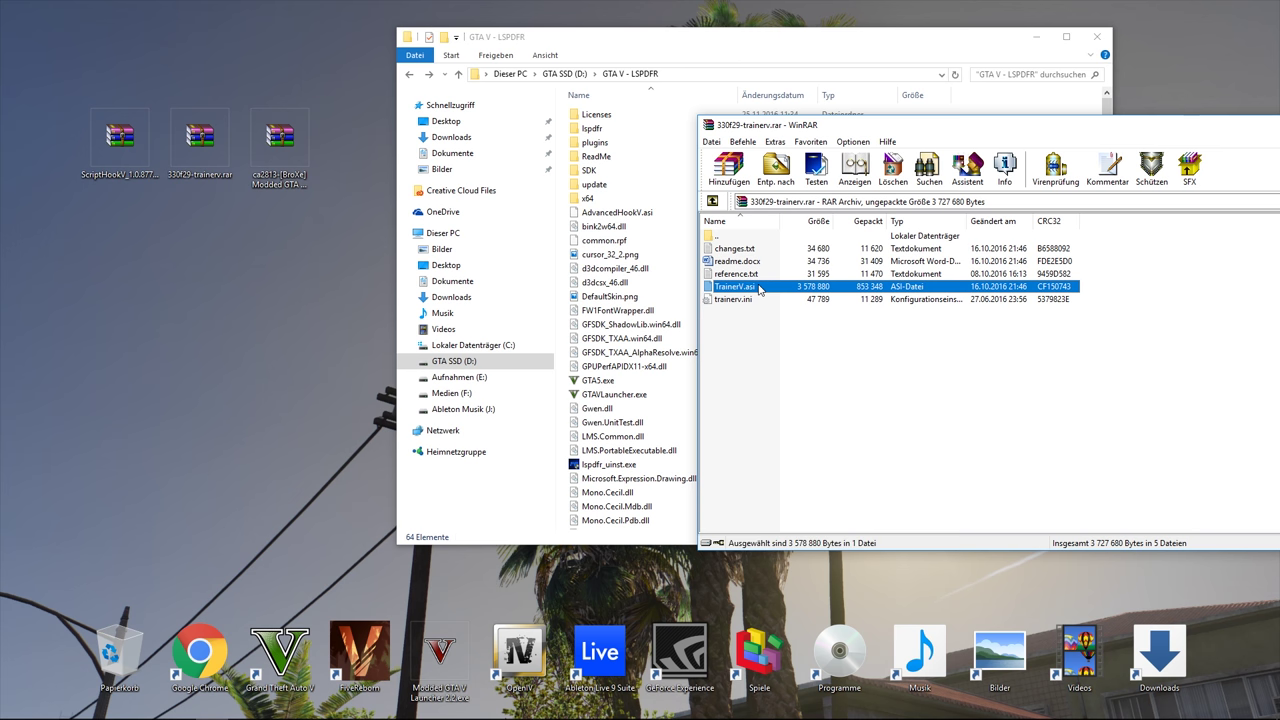
pyautogui.click(748, 300)
pyautogui.moveTo(775, 368); pyautogui.dragTo(716, 288)
pyautogui.moveTo(724, 124); pyautogui.dragTo(974, 104)
pyautogui.moveTo(812, 55); pyautogui.dragTo(610, 52)
pyautogui.moveTo(980, 285); pyautogui.dragTo(837, 289)
# Open the extracted trainerv.ini to review its key bindings, and close both the file and the trainer archive
pyautogui.scroll(-6, 837, 289)
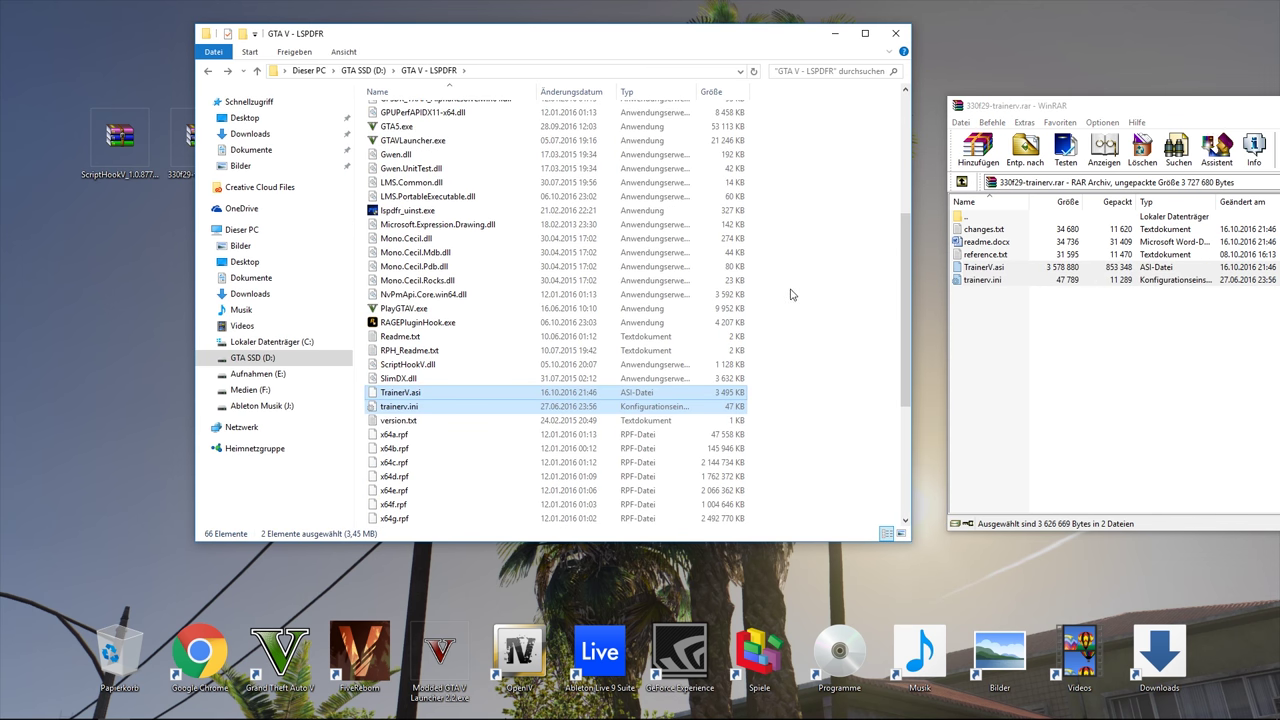
pyautogui.doubleClick(410, 406)
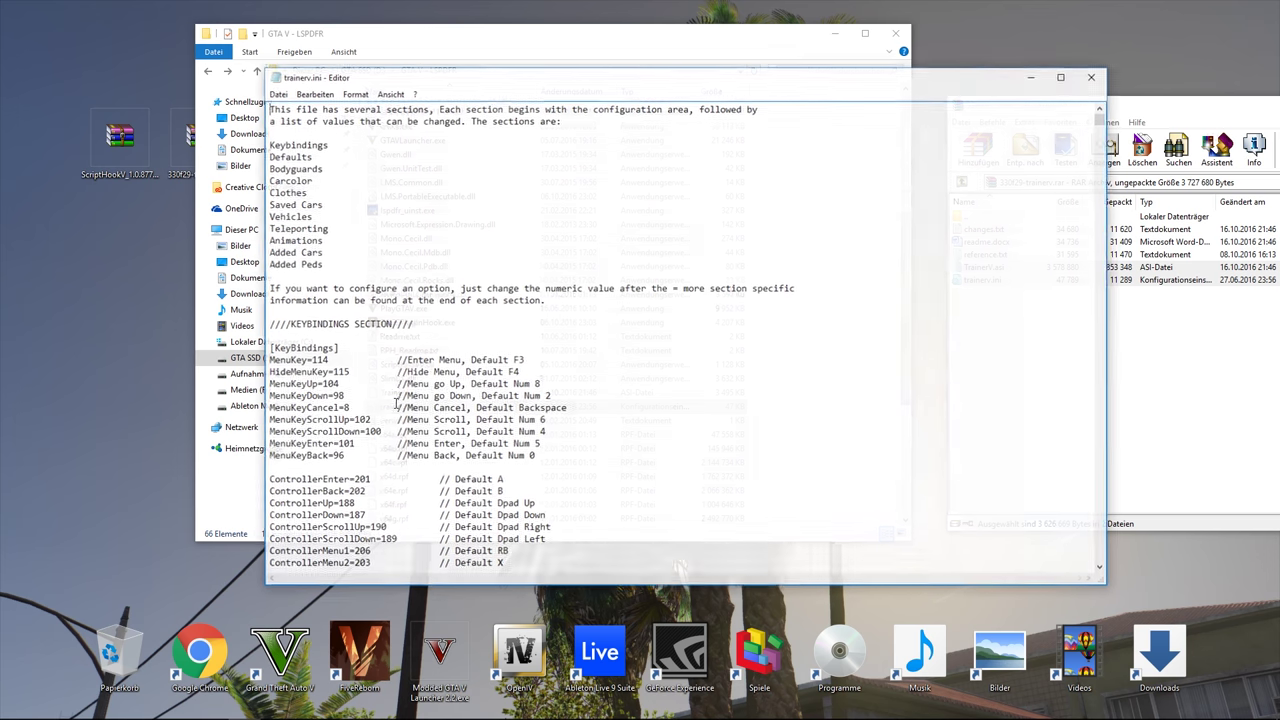
pyautogui.scroll(-20, 490, 288)
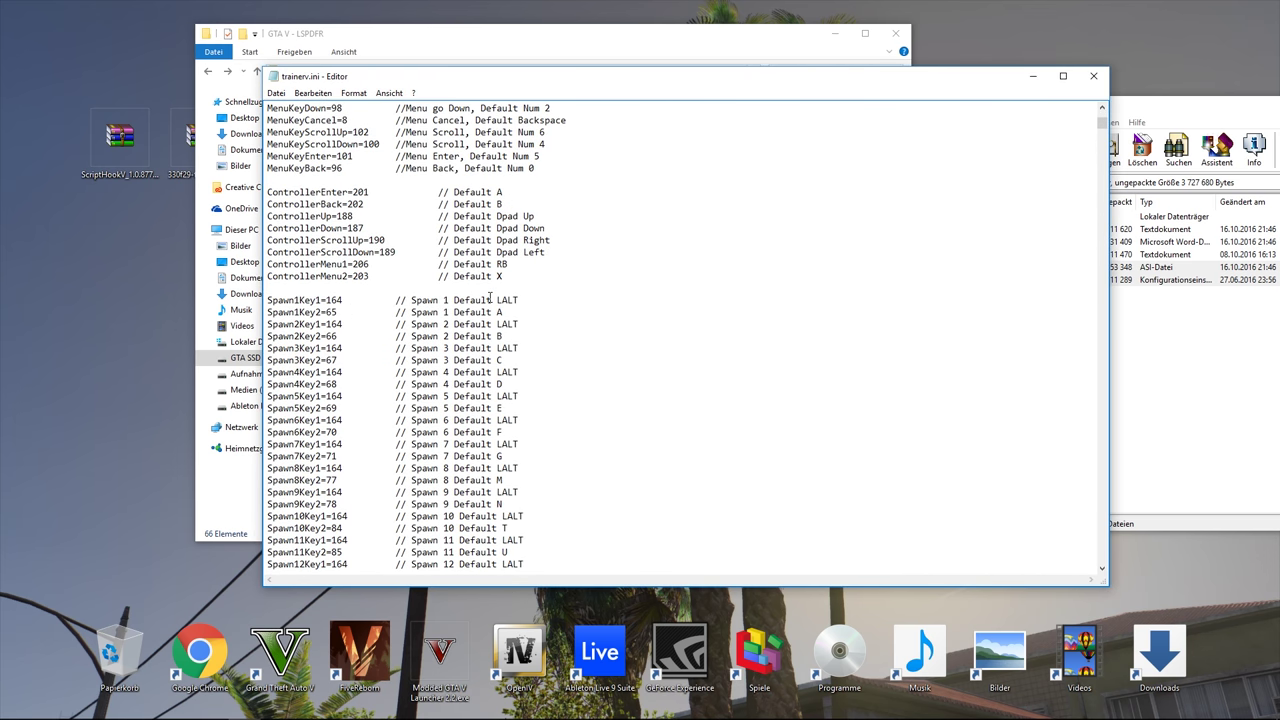
pyautogui.click(1093, 76)
pyautogui.scroll(1, 762, 350)
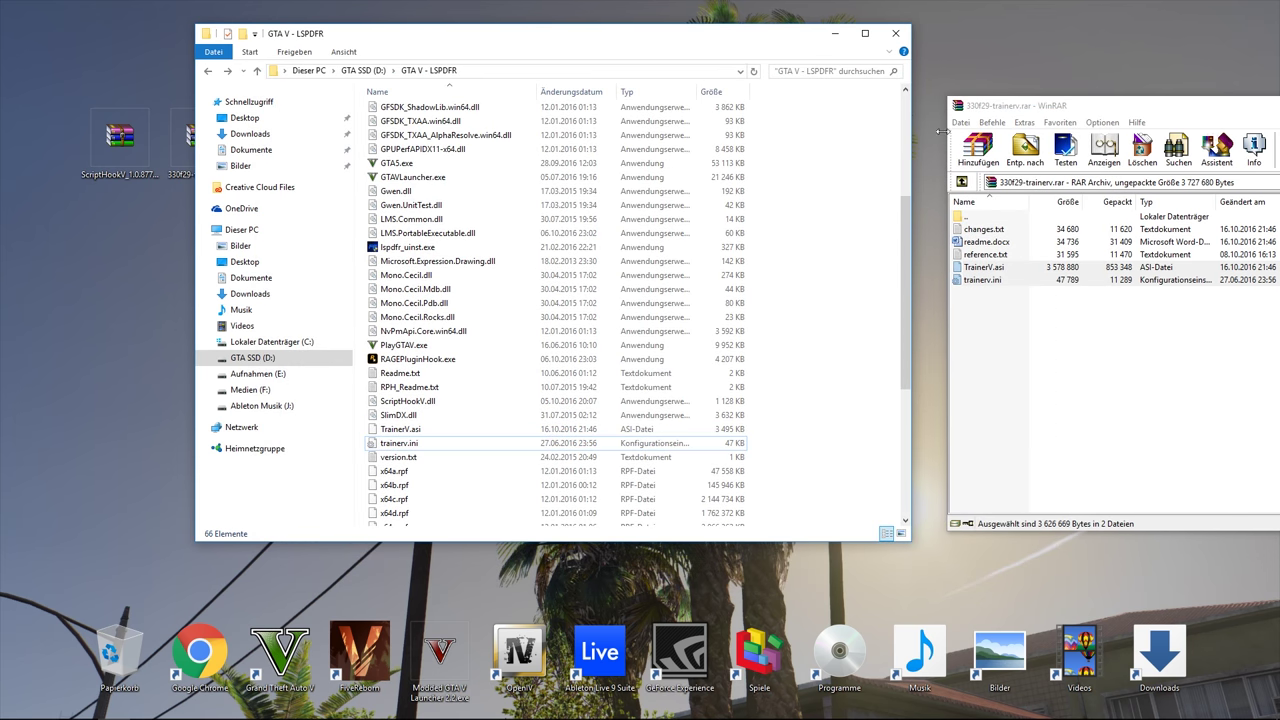
pyautogui.moveTo(1145, 112); pyautogui.dragTo(590, 108)
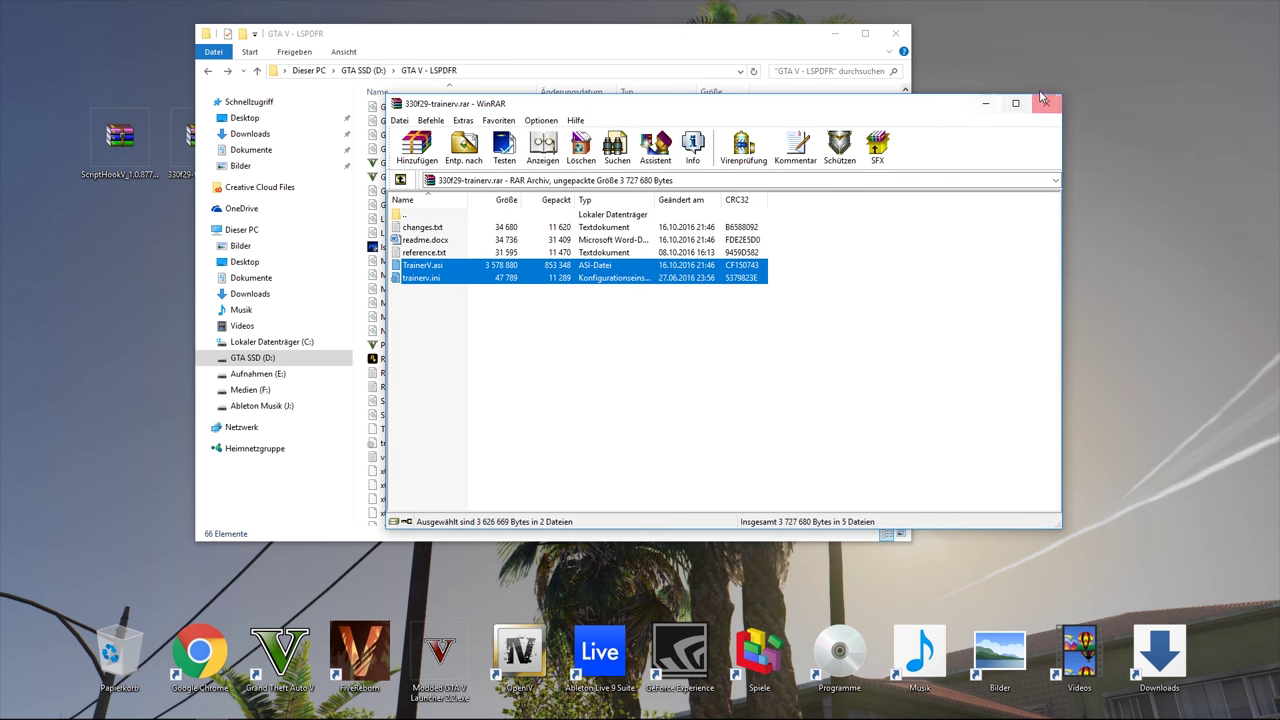
pyautogui.click(1047, 103)
# Extract Modded GTA V Launcher 2.2.exe from its archive to the desktop, replacing the existing copy, and place it among the shortcuts beside OpenIV
pyautogui.moveTo(614, 37); pyautogui.dragTo(809, 46)
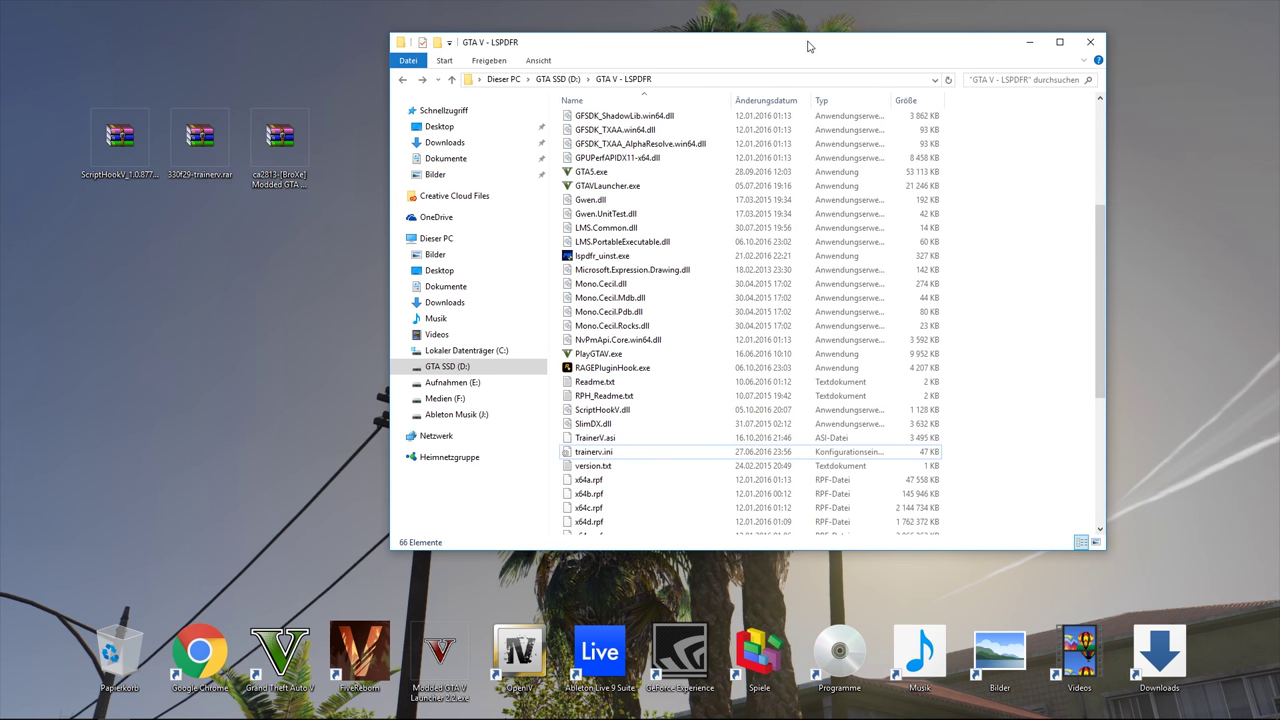
pyautogui.click(283, 150)
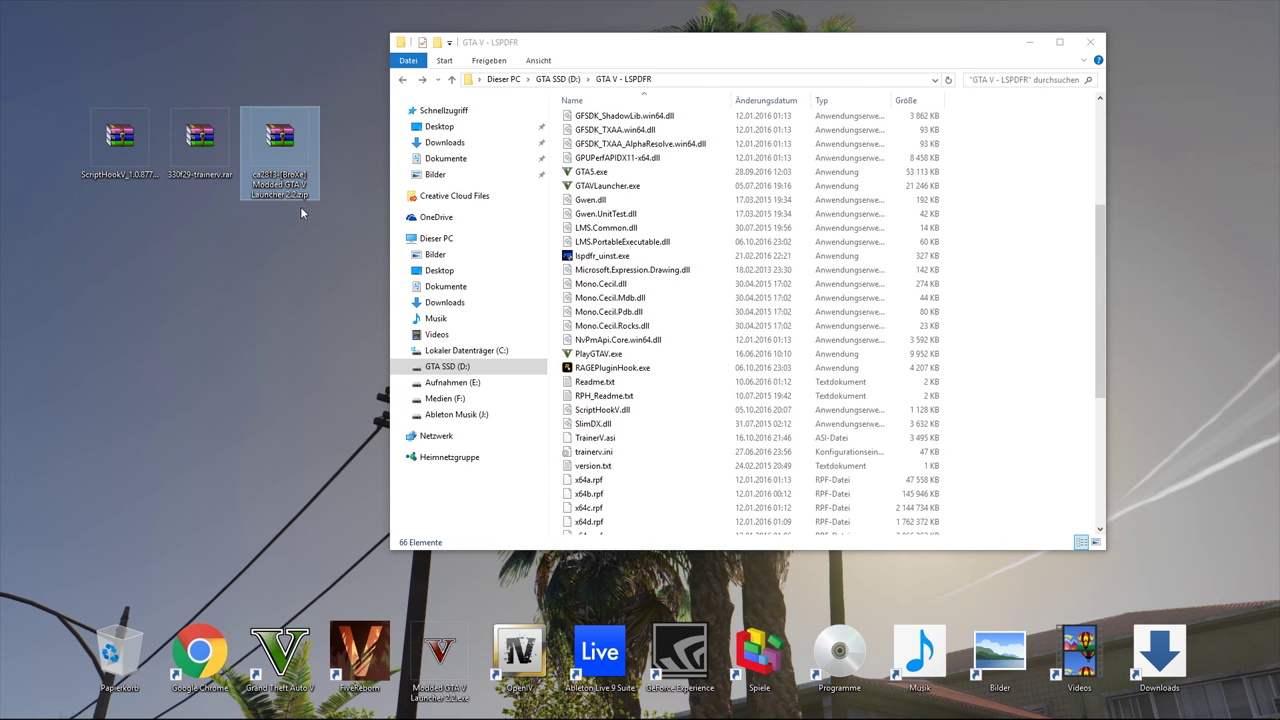
pyautogui.doubleClick(286, 157)
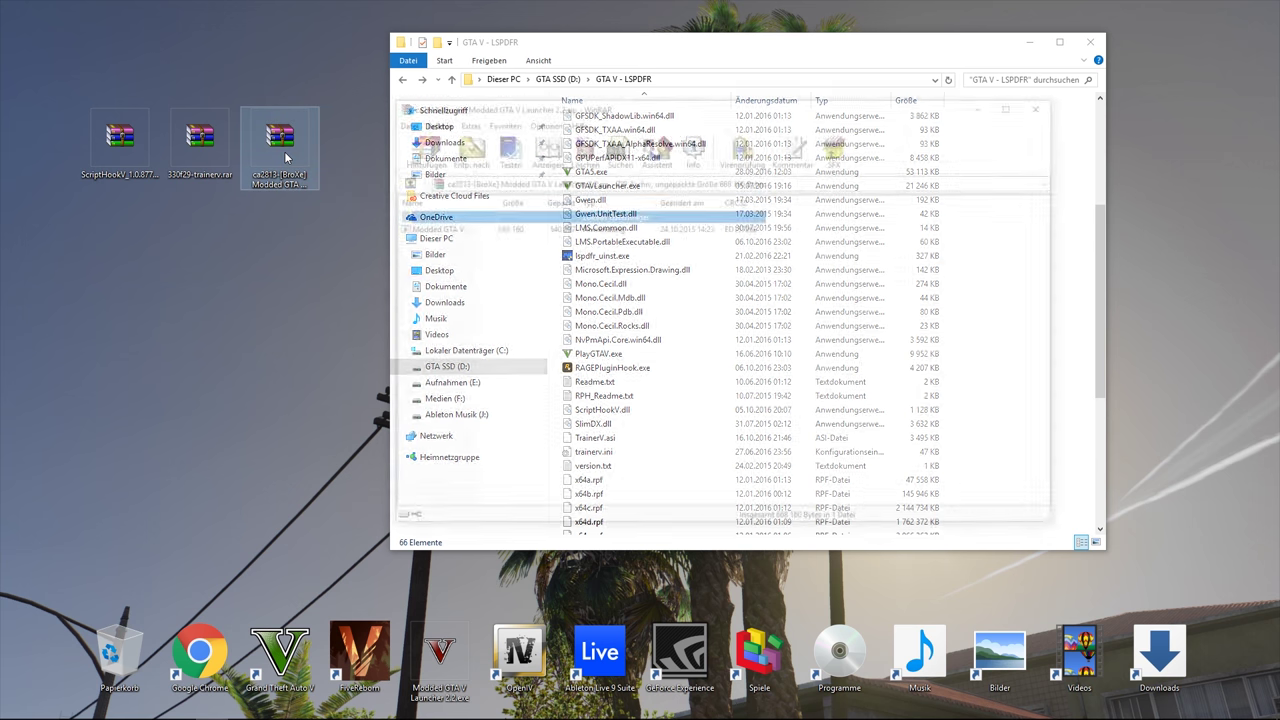
pyautogui.click(427, 230)
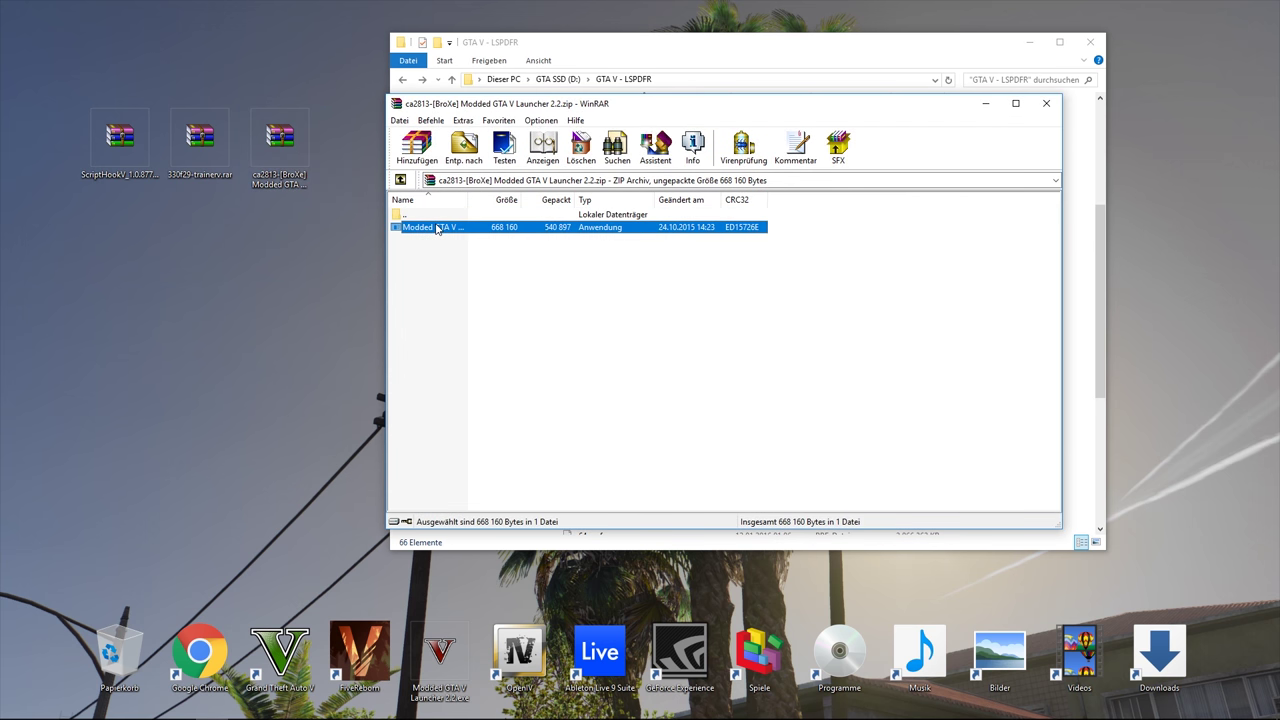
pyautogui.moveTo(445, 232); pyautogui.dragTo(309, 499)
pyautogui.click(574, 276)
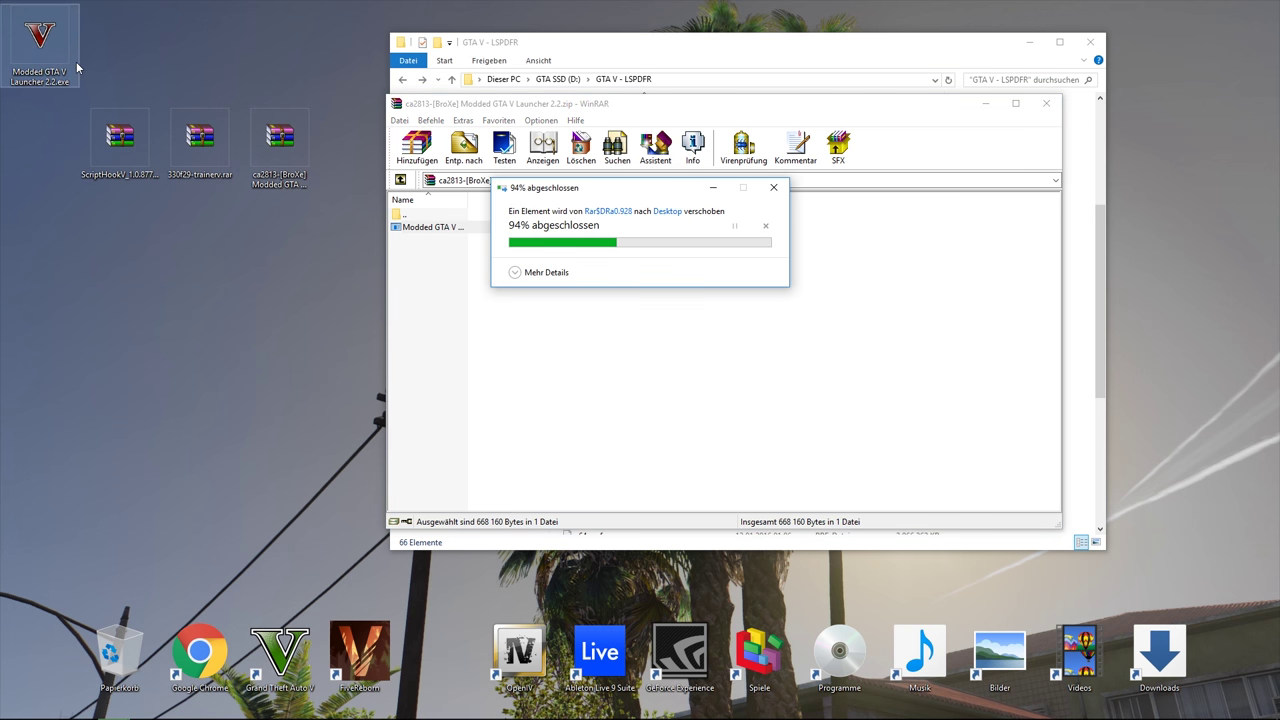
pyautogui.moveTo(105, 120); pyautogui.dragTo(474, 625)
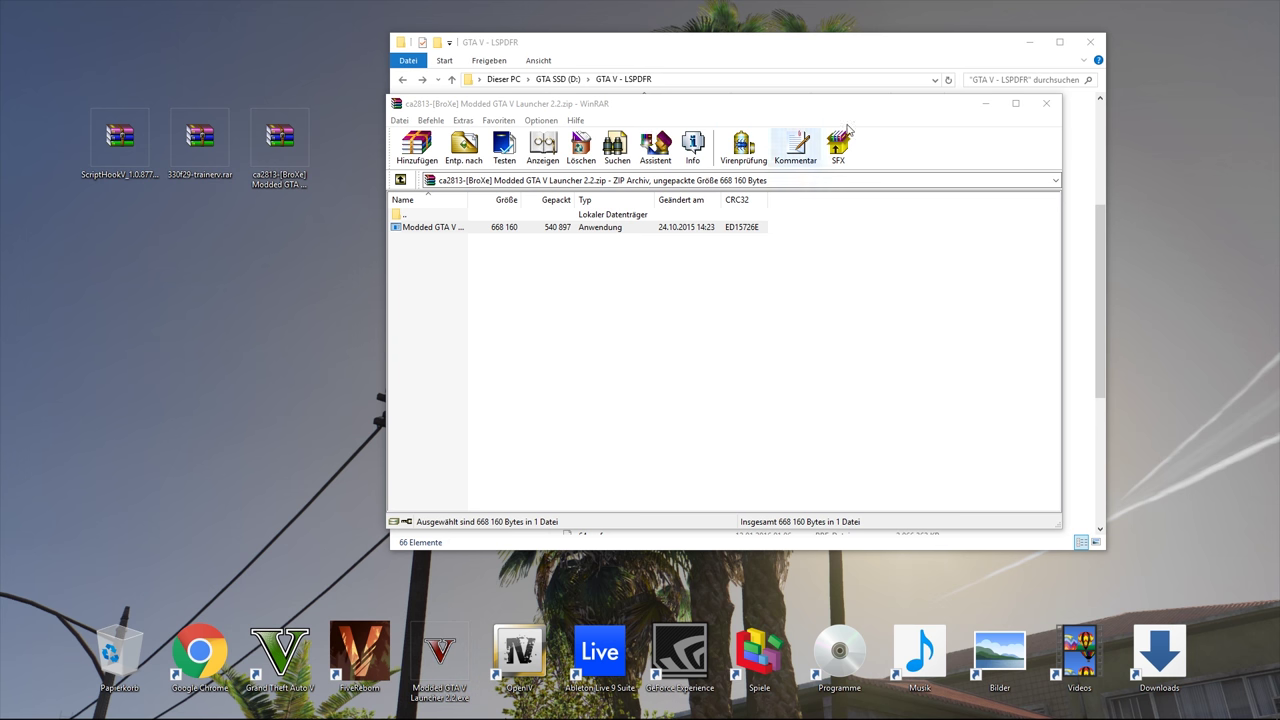
pyautogui.click(1045, 104)
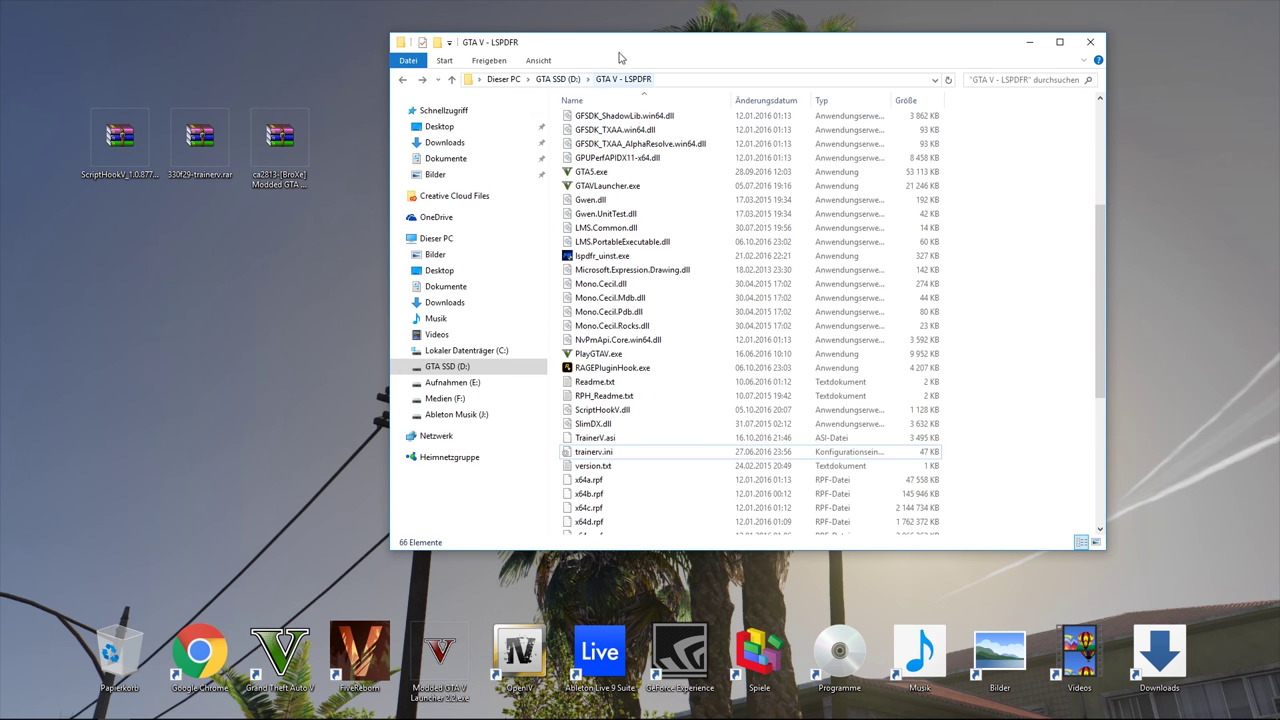
# Delete the three downloaded mod archives from the desktop
pyautogui.moveTo(288, 279); pyautogui.dragTo(80, 106)
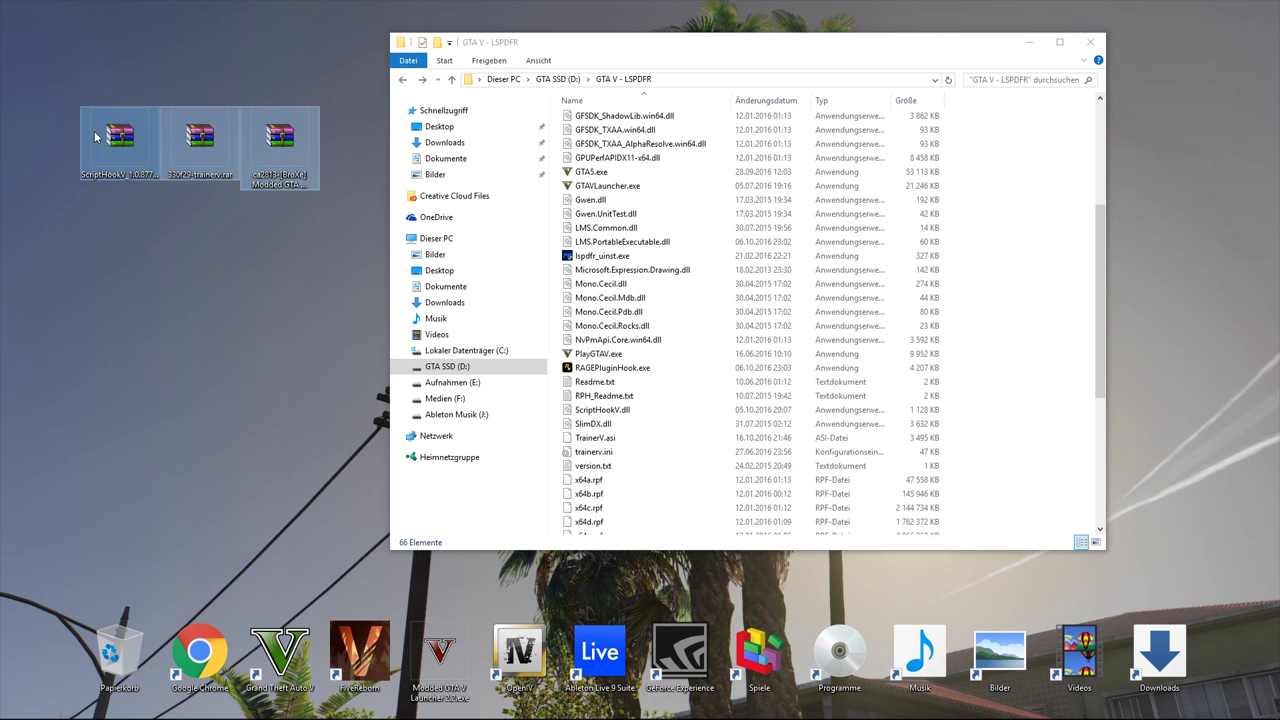
pyautogui.press('Delete')
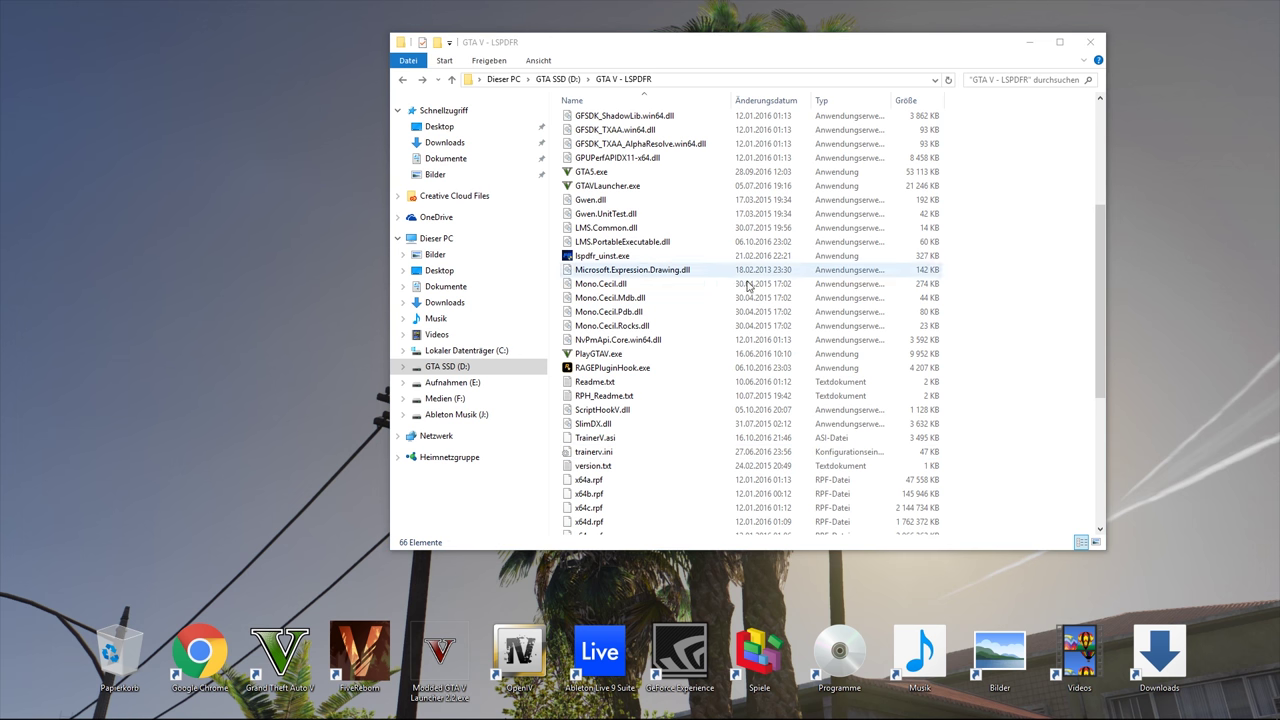
pyautogui.scroll(-2, 750, 318)
pyautogui.scroll(-1, 640, 345)
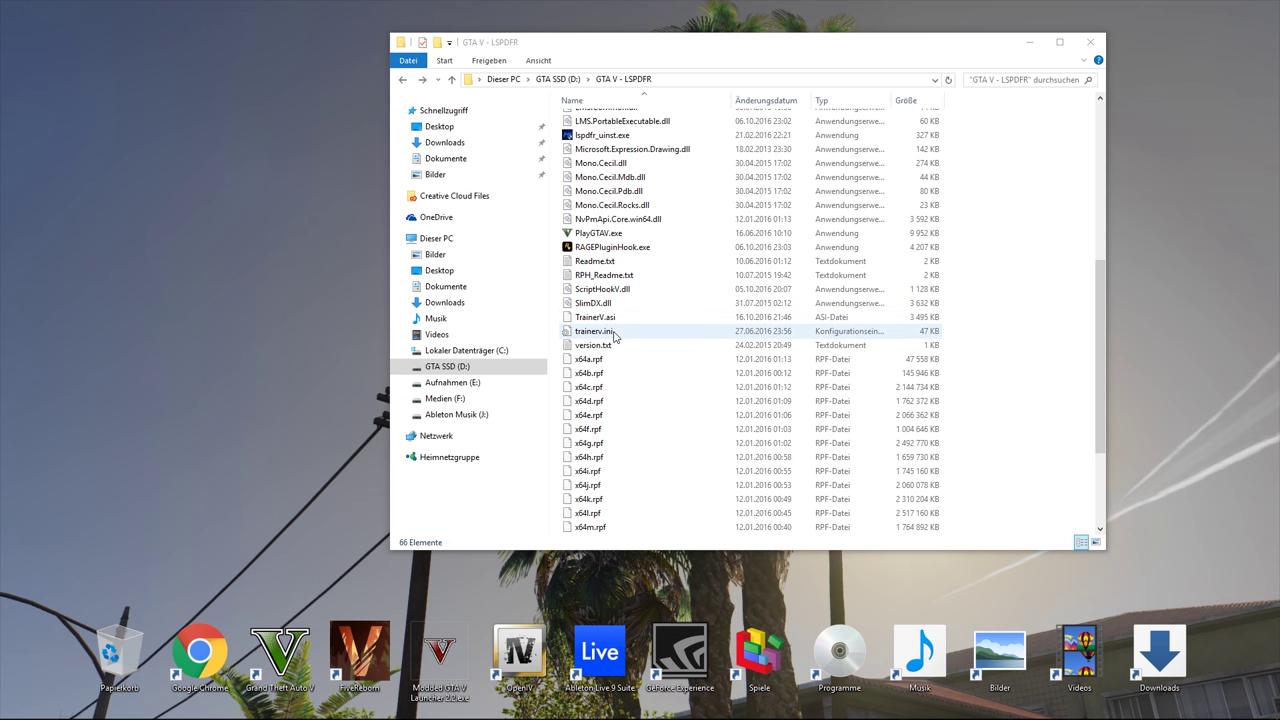
# Look through the installed mod files in the GTA V - LSPDFR folder and put the folder window away
pyautogui.scroll(8, 615, 336)
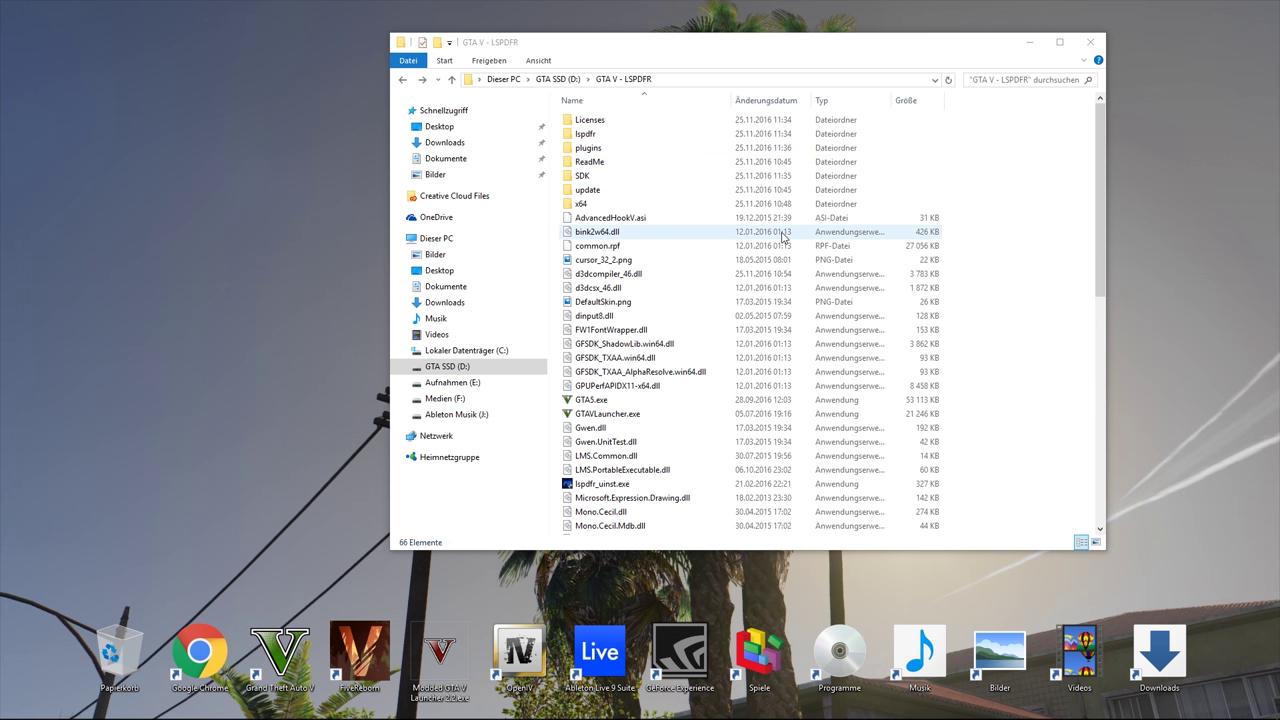
pyautogui.scroll(-10, 783, 235)
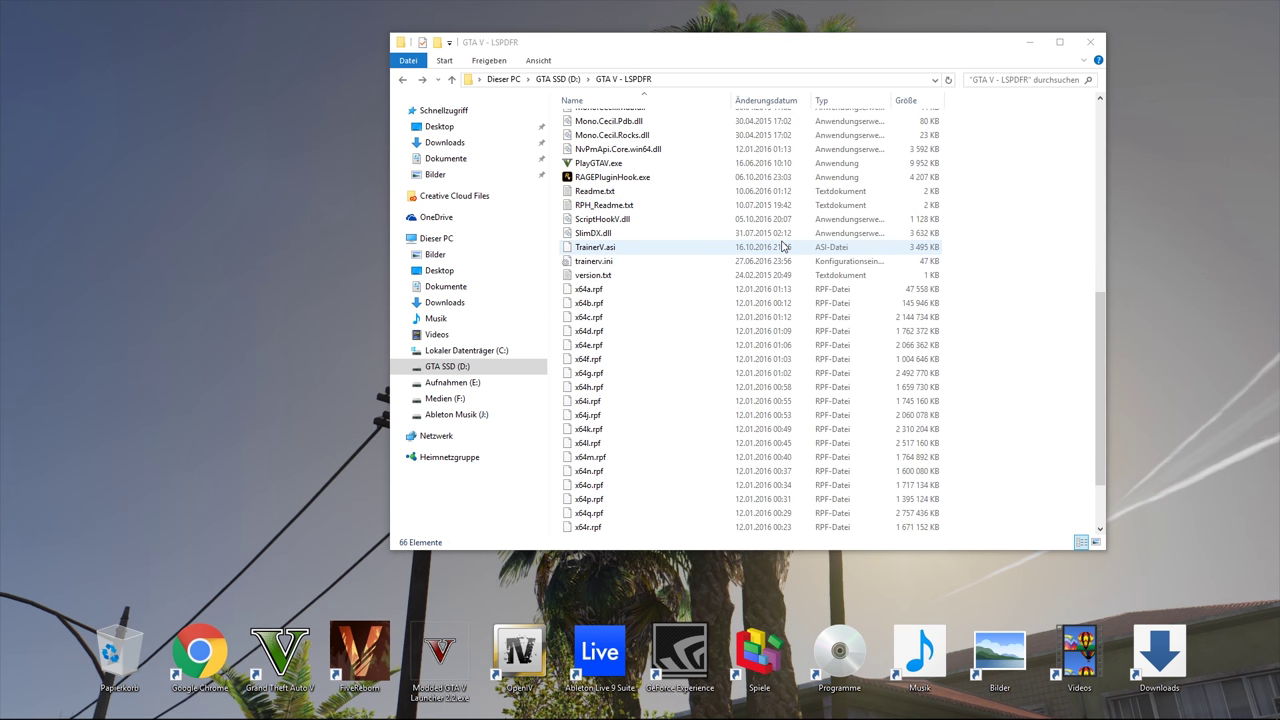
pyautogui.scroll(7, 977, 149)
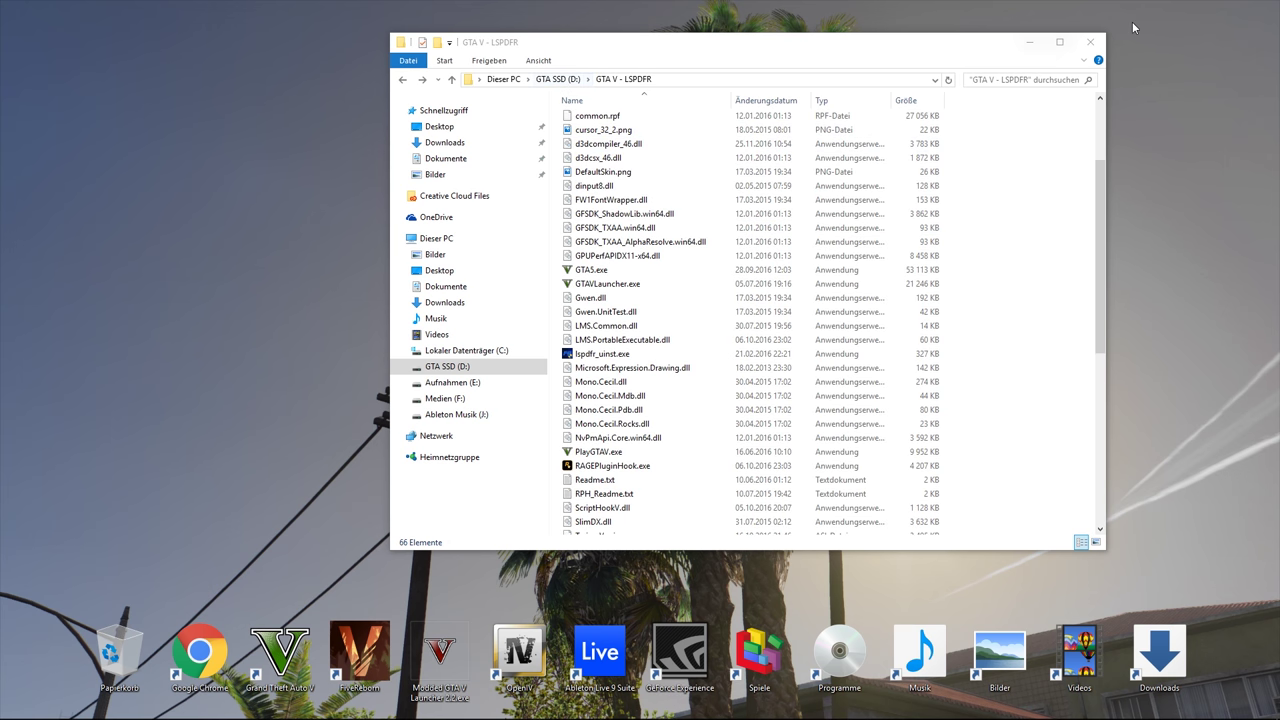
pyautogui.click(1090, 42)
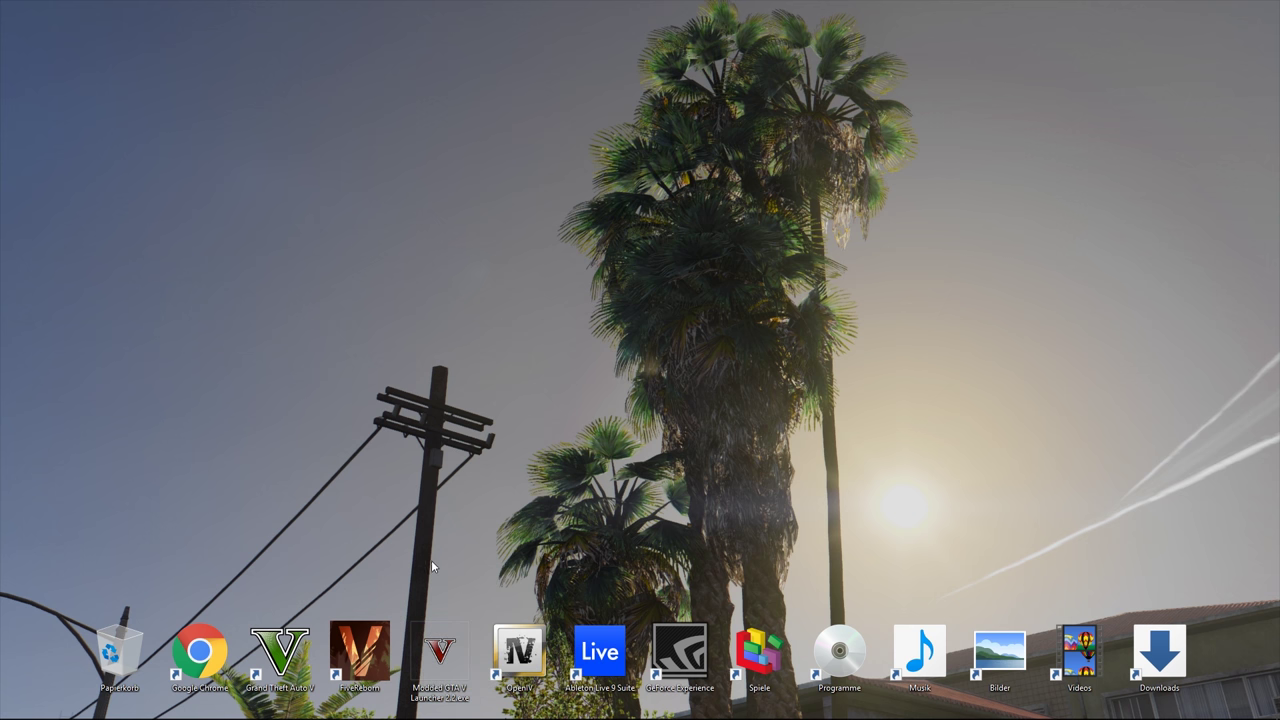
# Examine RAGEPluginHook.exe and GTAVLauncher.exe and their available actions in the GTA V - LSPDFR folder, and minimise the folder window
pyautogui.doubleClick(455, 668)
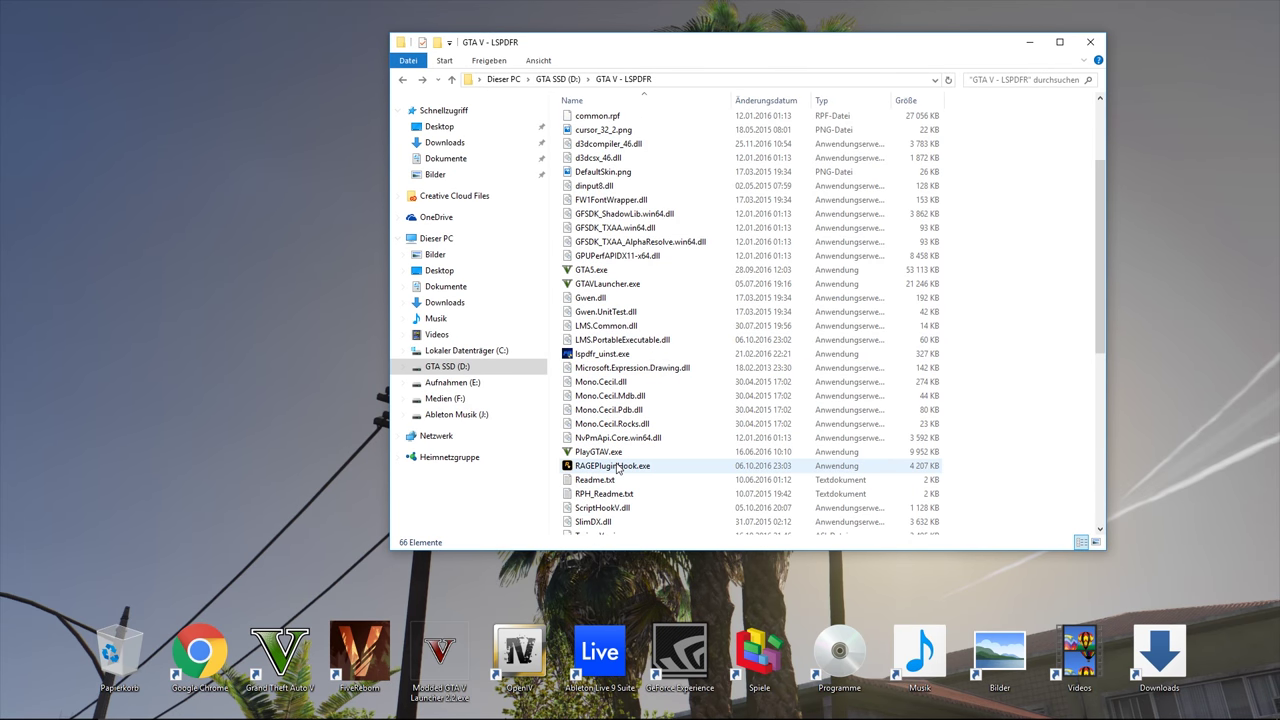
pyautogui.rightClick(617, 468)
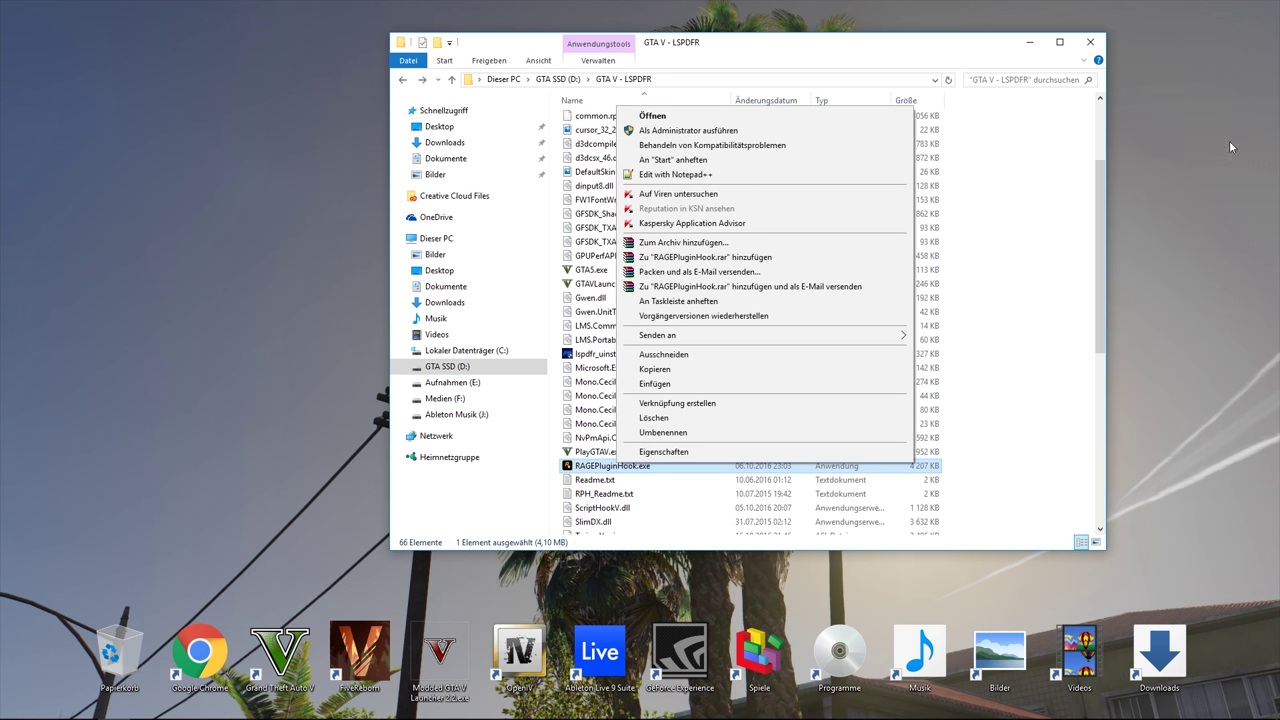
pyautogui.click(1044, 189)
pyautogui.click(1043, 189)
pyautogui.scroll(3, 1040, 191)
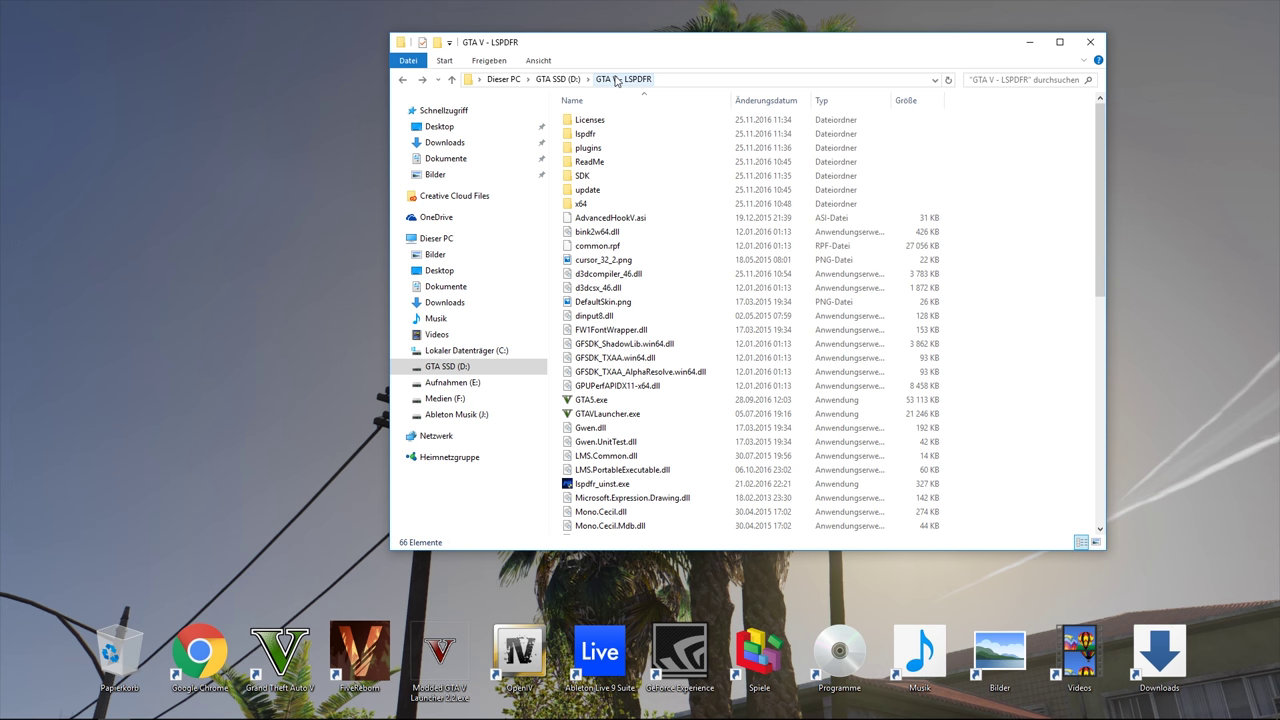
pyautogui.scroll(-2, 650, 345)
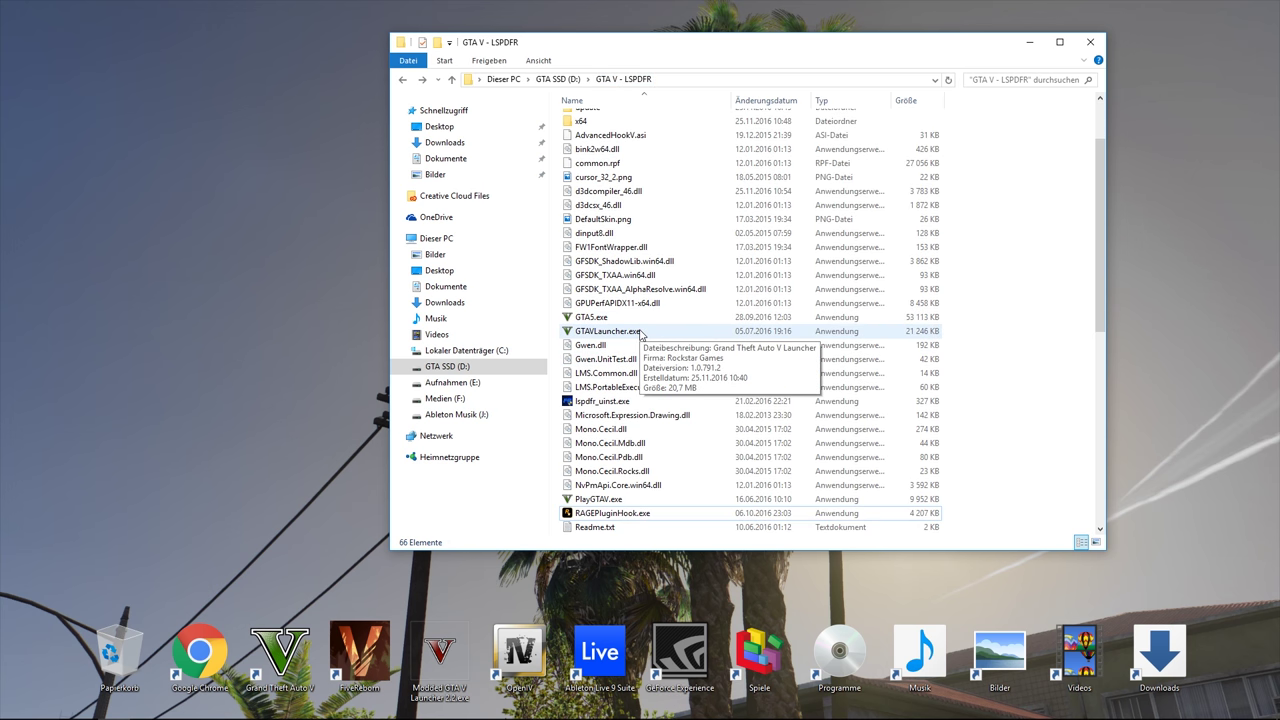
pyautogui.rightClick(641, 334)
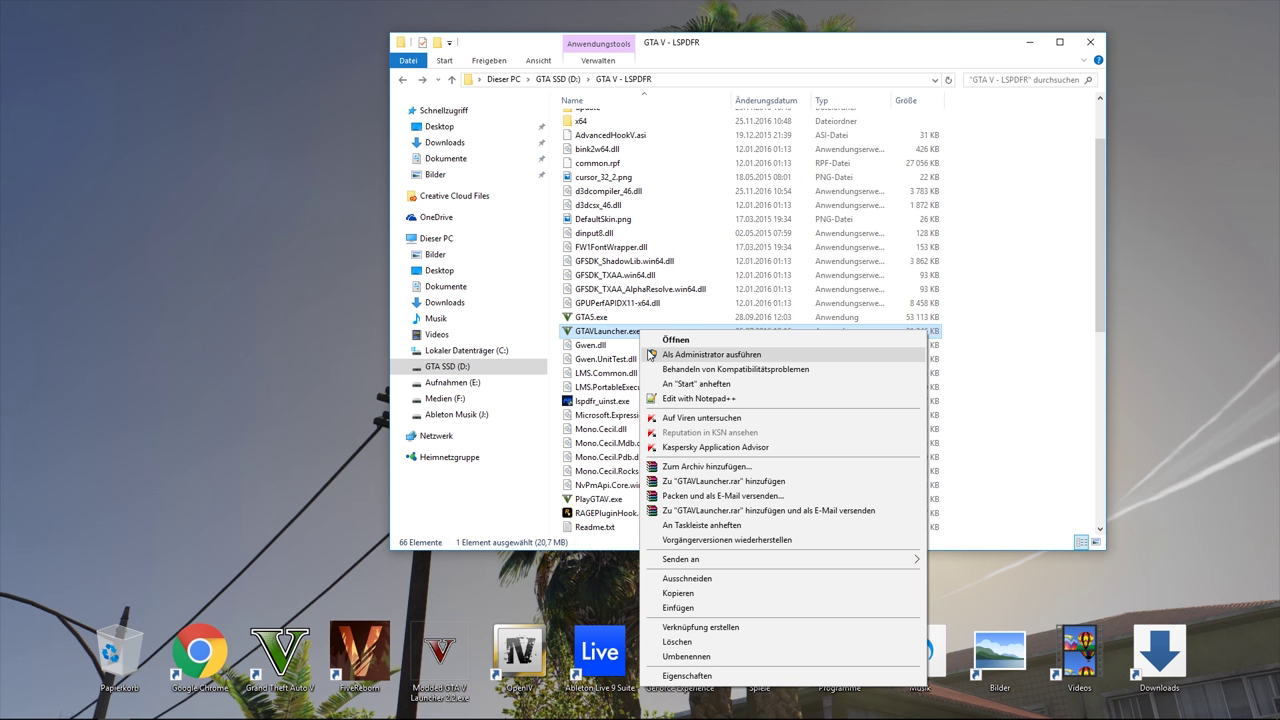
pyautogui.click(626, 331)
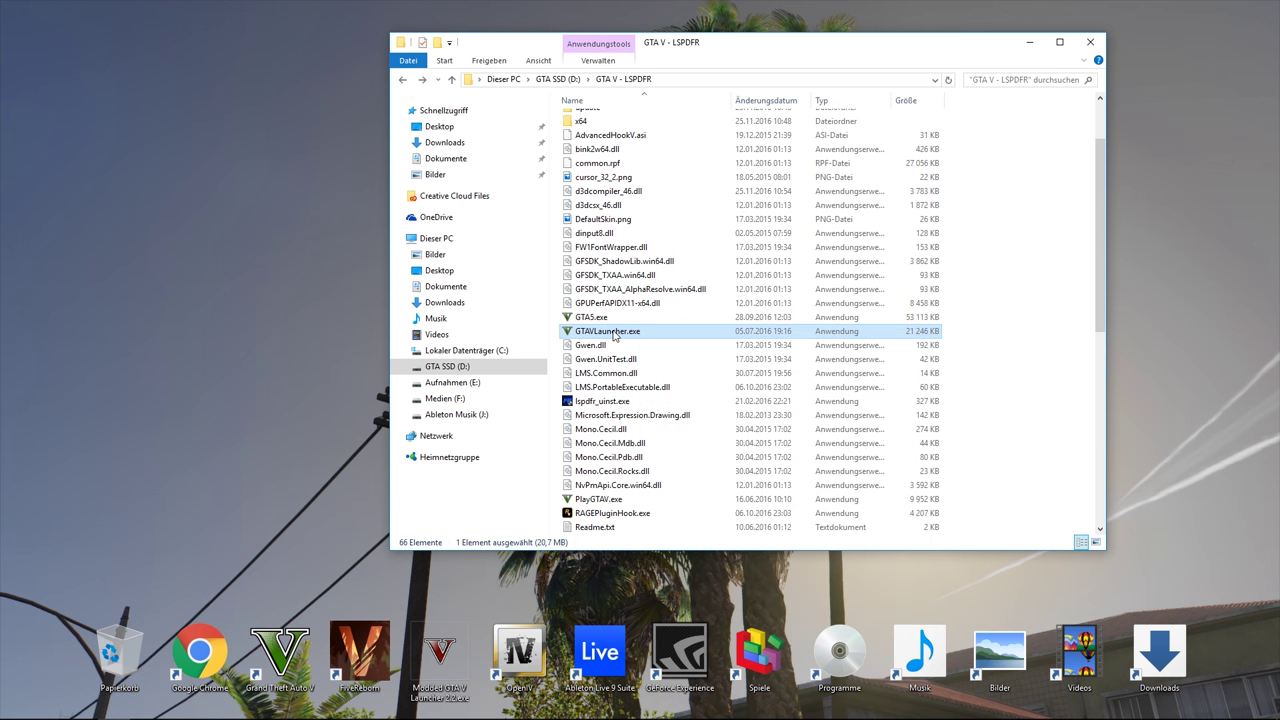
pyautogui.click(693, 330)
pyautogui.scroll(-3, 709, 455)
pyautogui.click(678, 389)
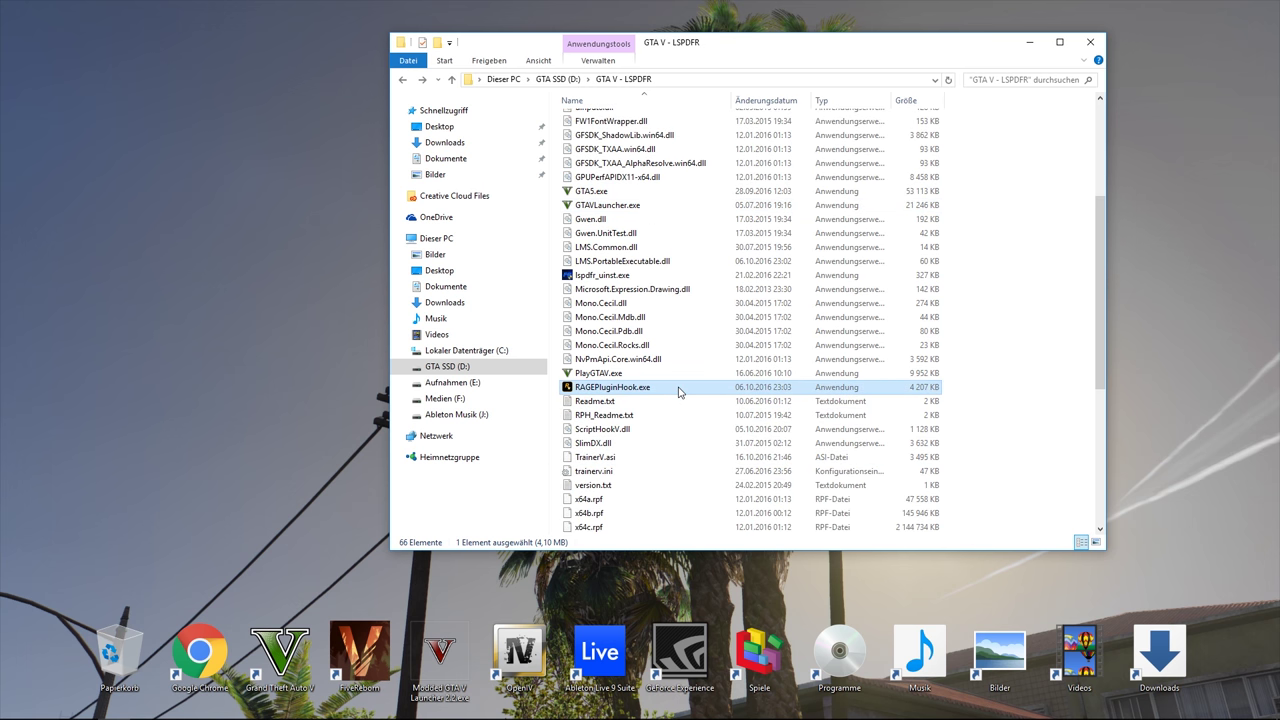
pyautogui.rightClick(678, 389)
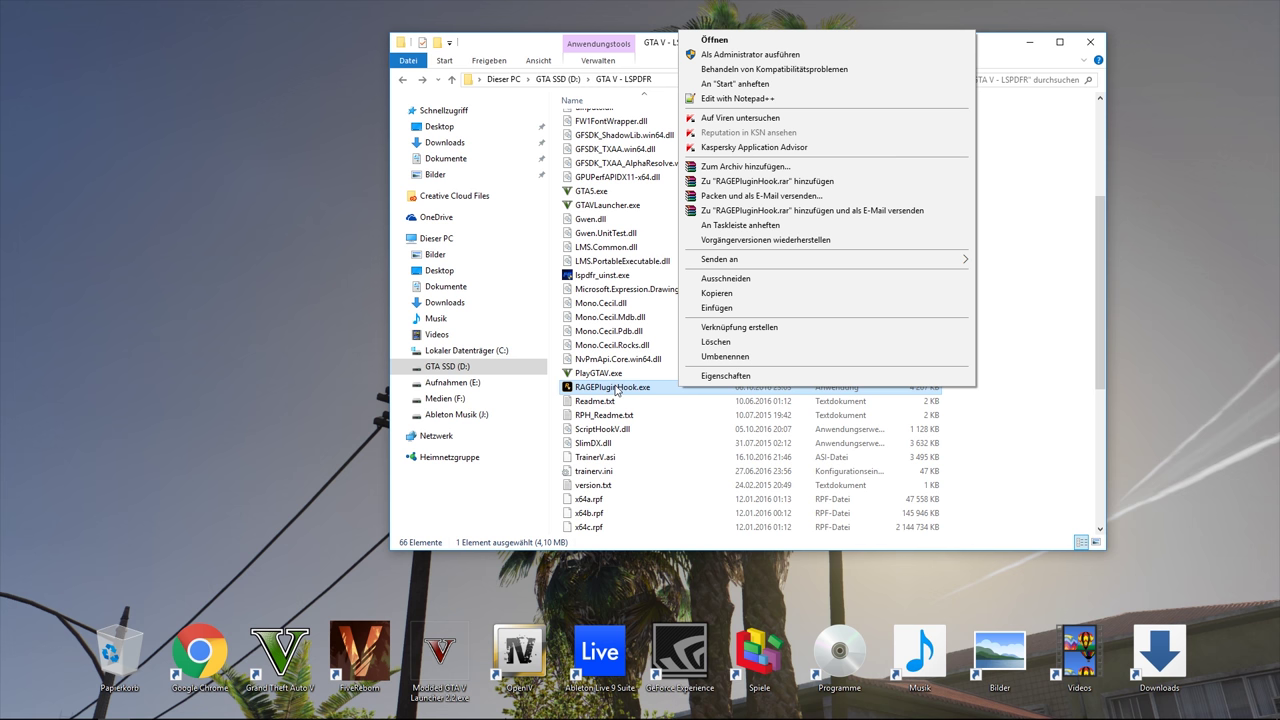
pyautogui.click(1029, 41)
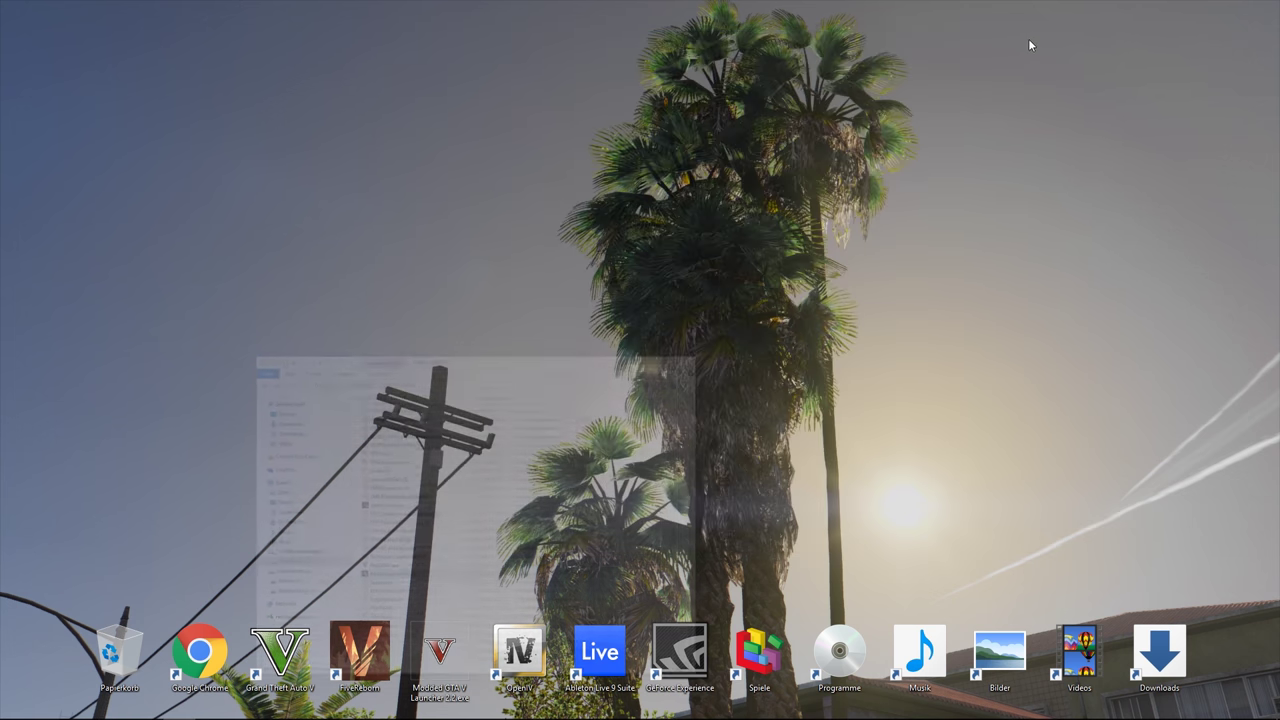
# Open the properties of Modded GTA V Launcher 2.2.exe on the desktop and display its compatibility settings
pyautogui.rightClick(461, 652)
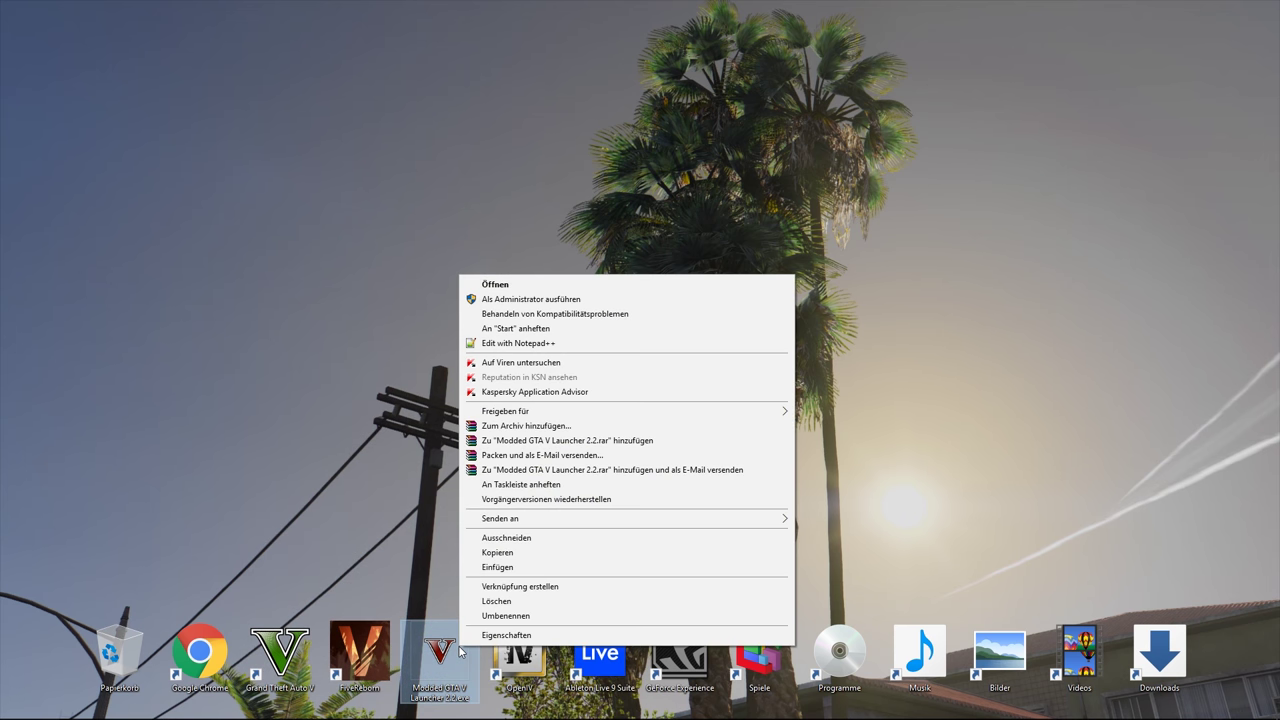
pyautogui.click(506, 635)
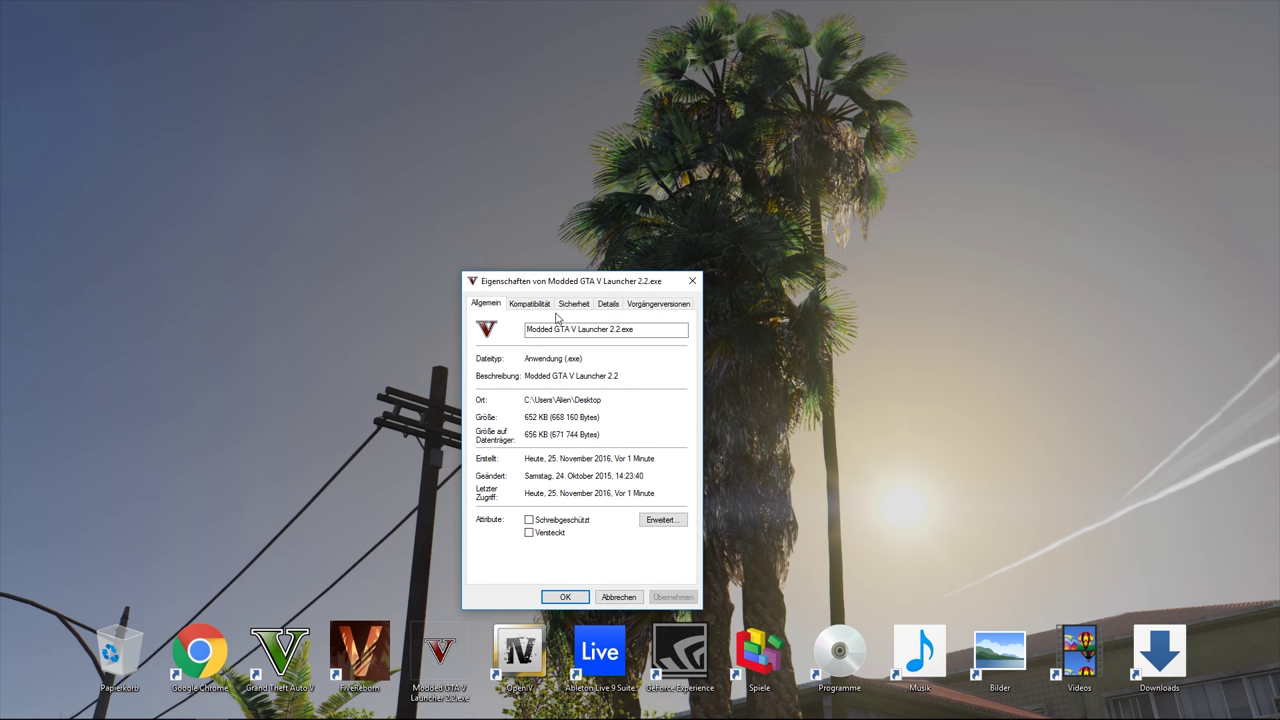
pyautogui.click(538, 312)
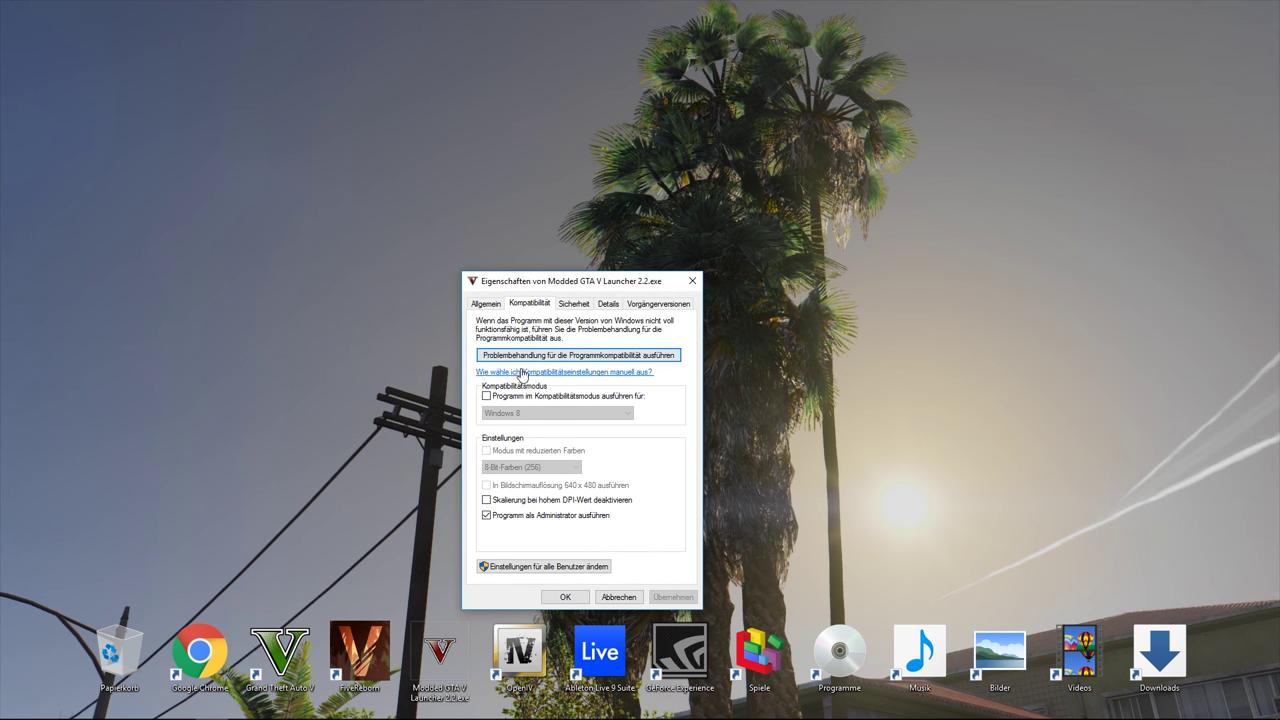
pyautogui.click(574, 305)
pyautogui.click(606, 307)
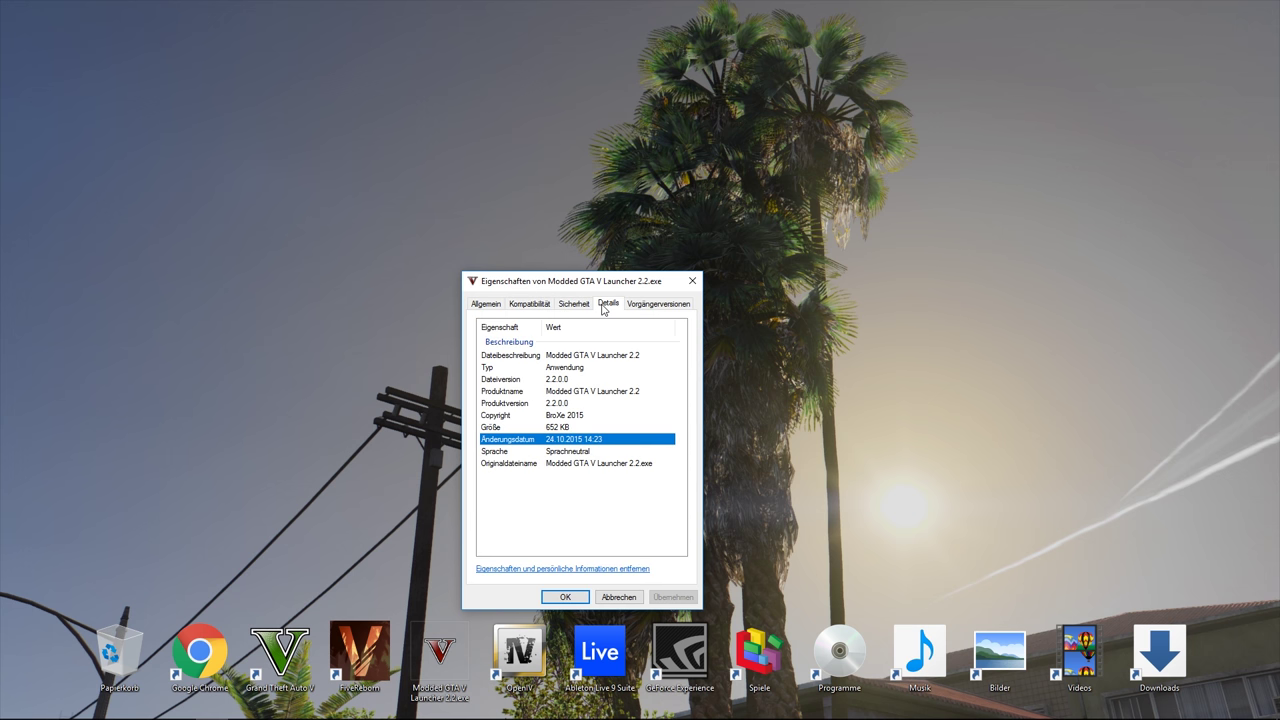
pyautogui.click(630, 306)
pyautogui.click(543, 311)
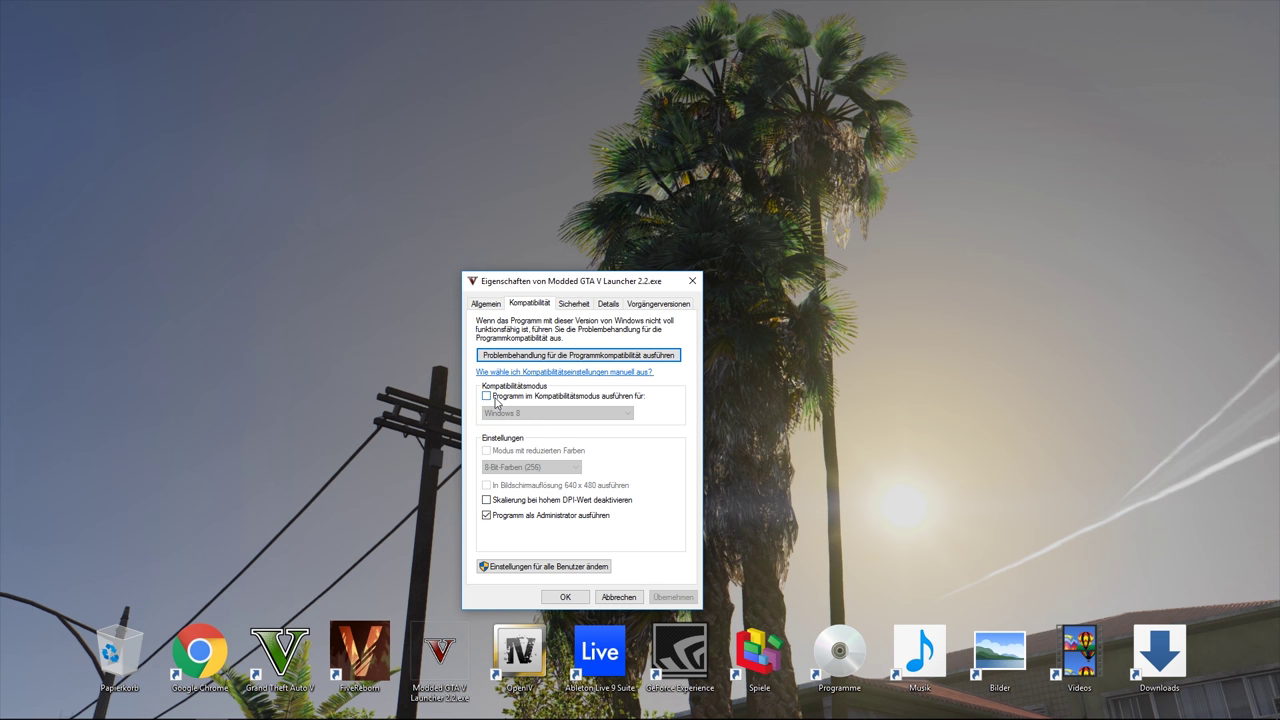
# Set Modded GTA V Launcher 2.2.exe to run as administrator, check the settings for all users, and accept the properties
pyautogui.moveTo(541, 289); pyautogui.dragTo(517, 277)
pyautogui.click(527, 505)
pyautogui.click(527, 505)
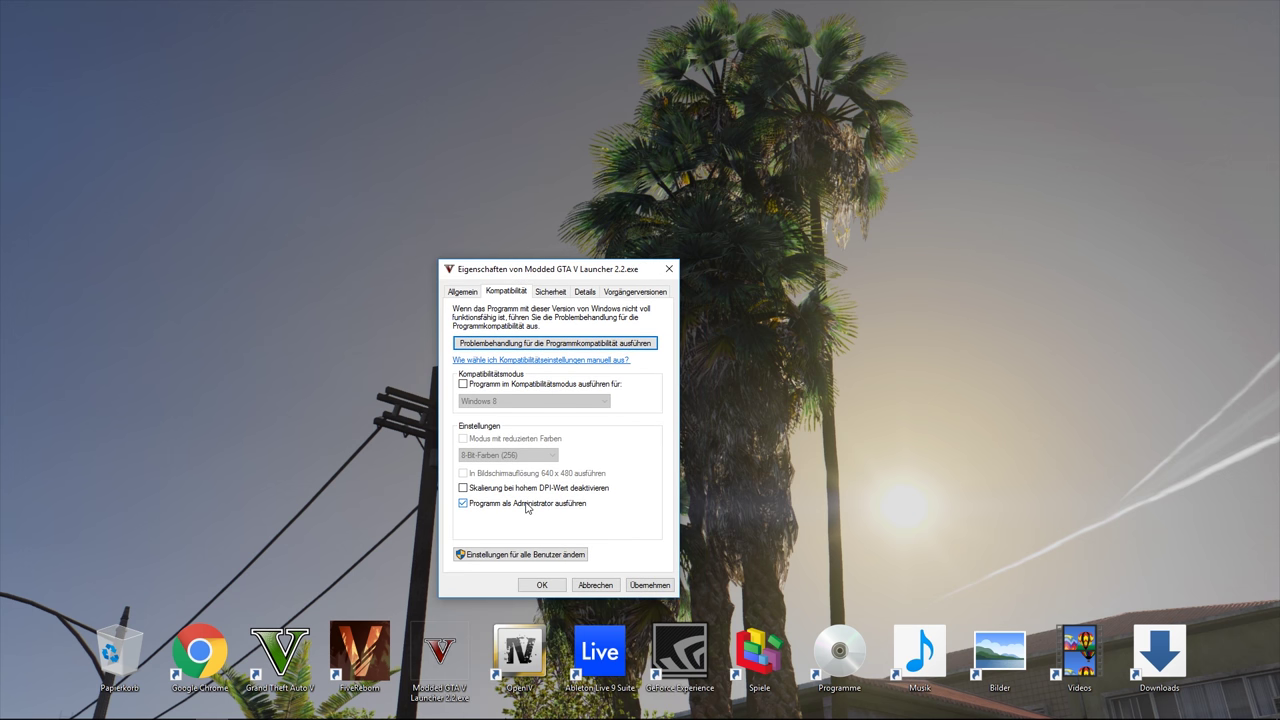
pyautogui.click(521, 555)
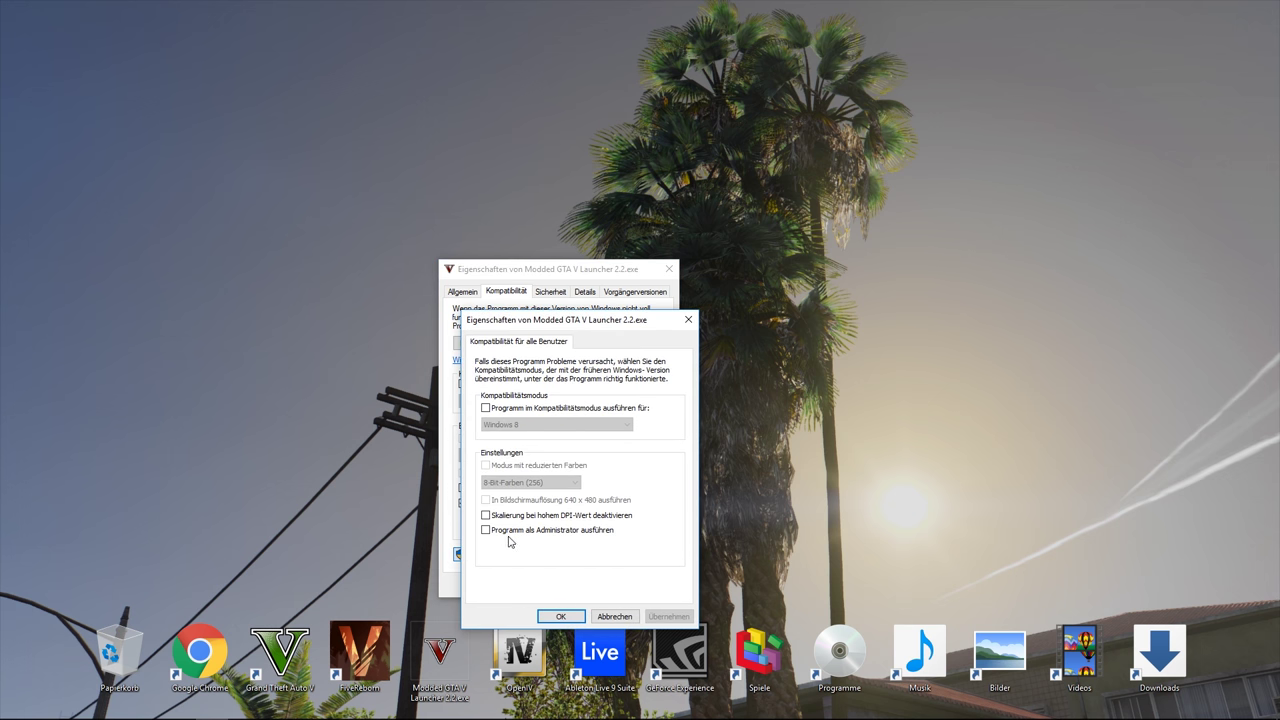
pyautogui.click(604, 619)
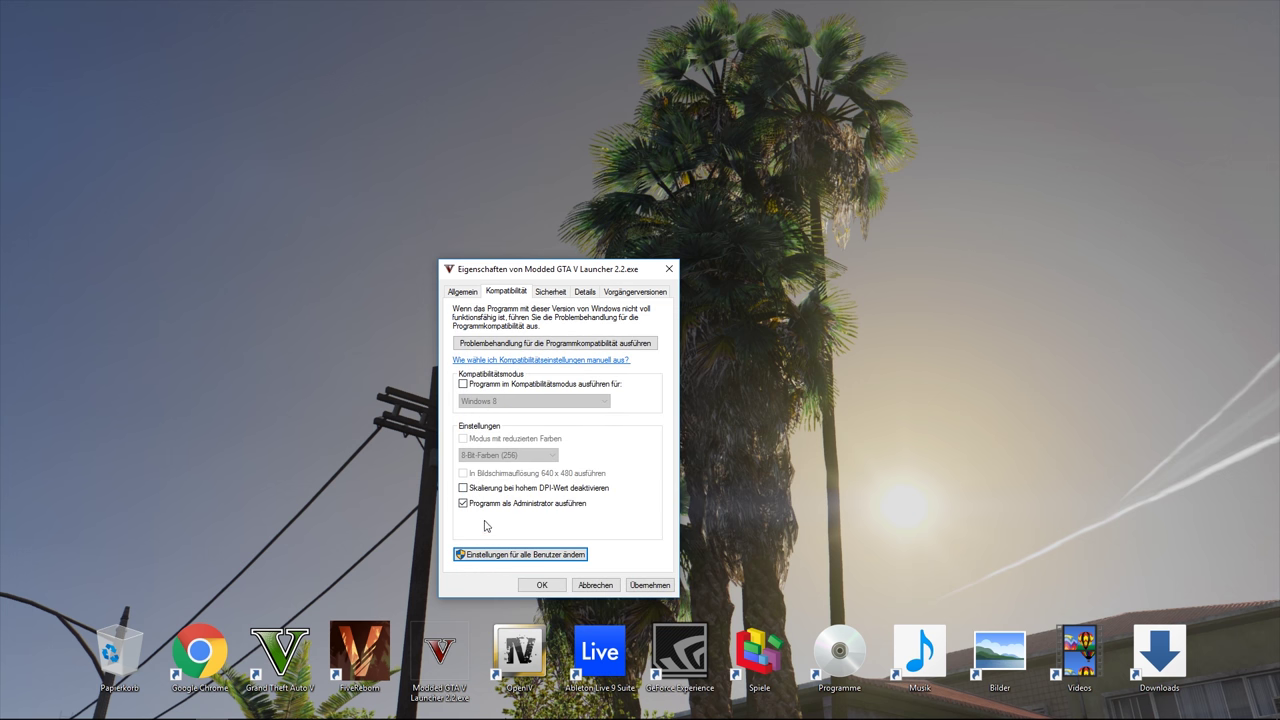
pyautogui.click(532, 588)
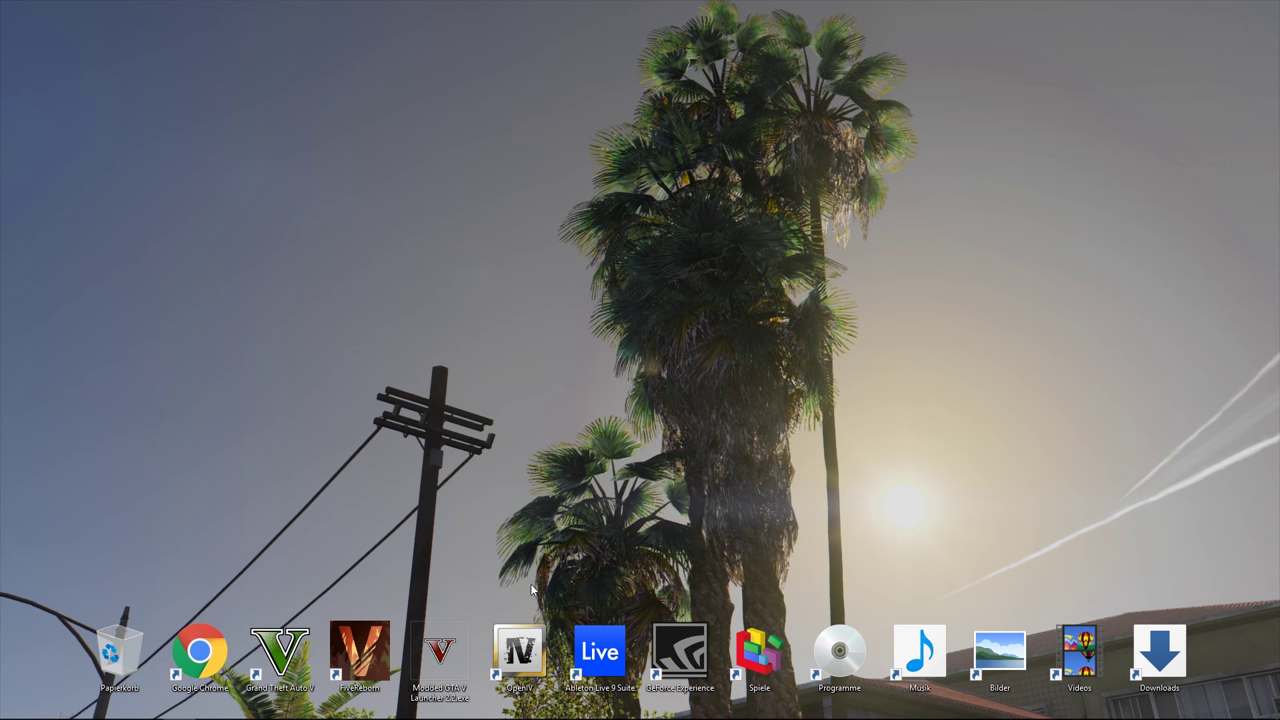
pyautogui.click(447, 640)
pyautogui.rightClick(448, 645)
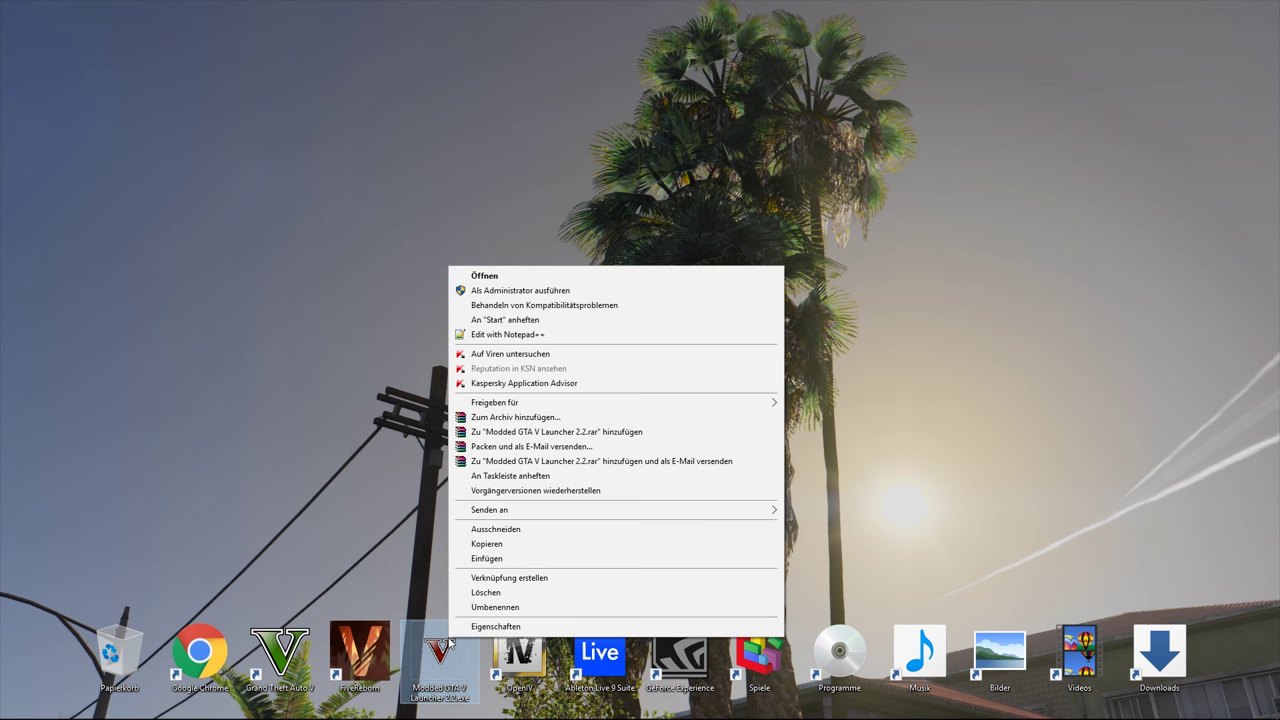
pyautogui.click(410, 293)
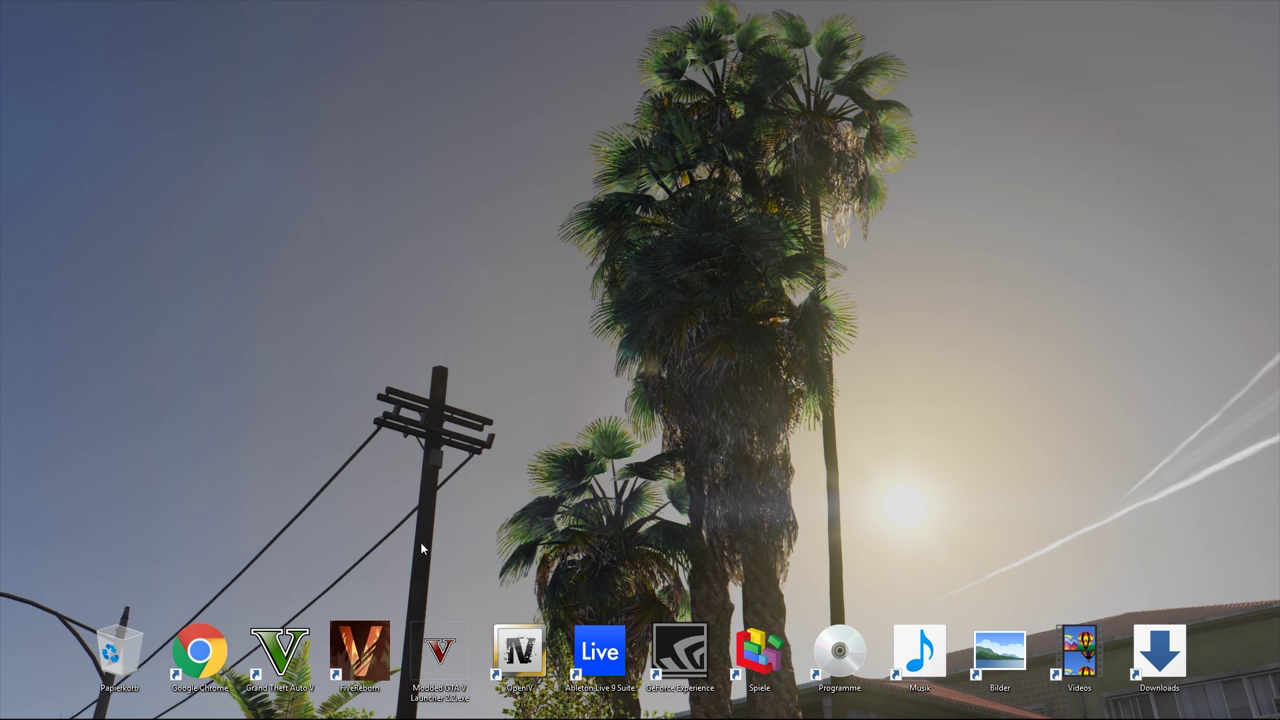
# Start Modded GTA V Launcher 2.2 with permission to make changes, reset its game folder paths, and close it
pyautogui.doubleClick(430, 648)
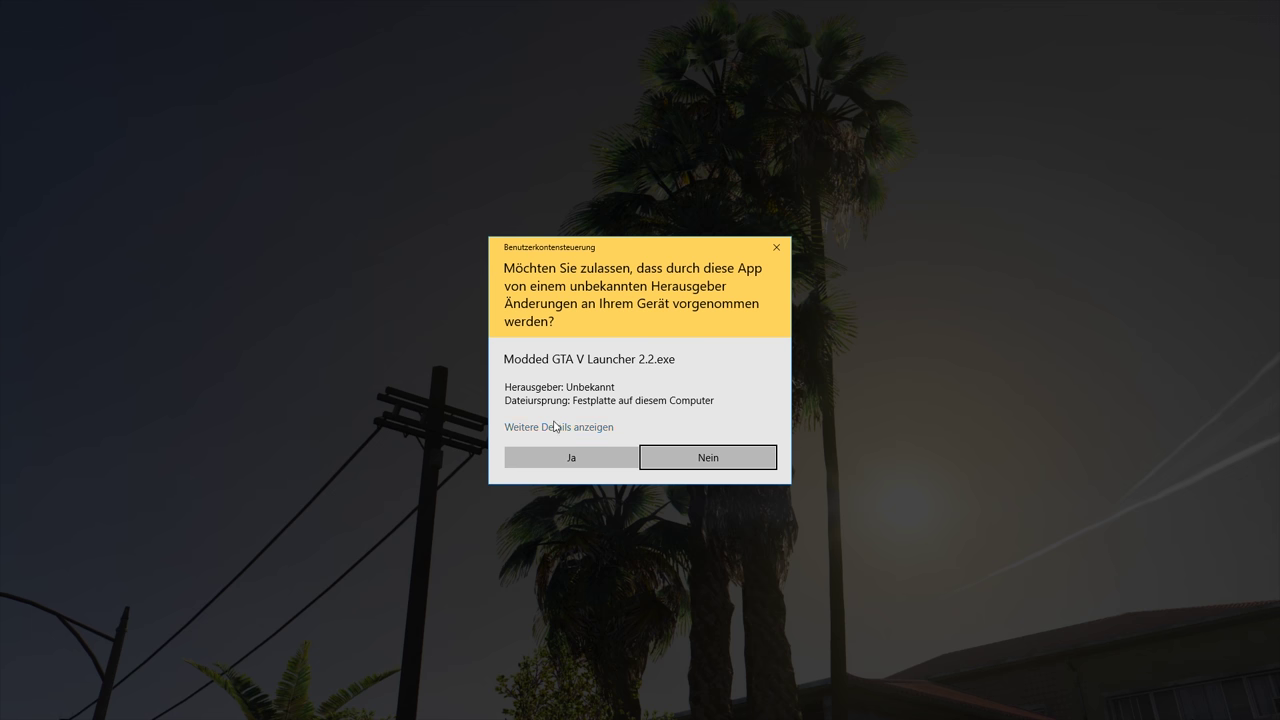
pyautogui.click(585, 466)
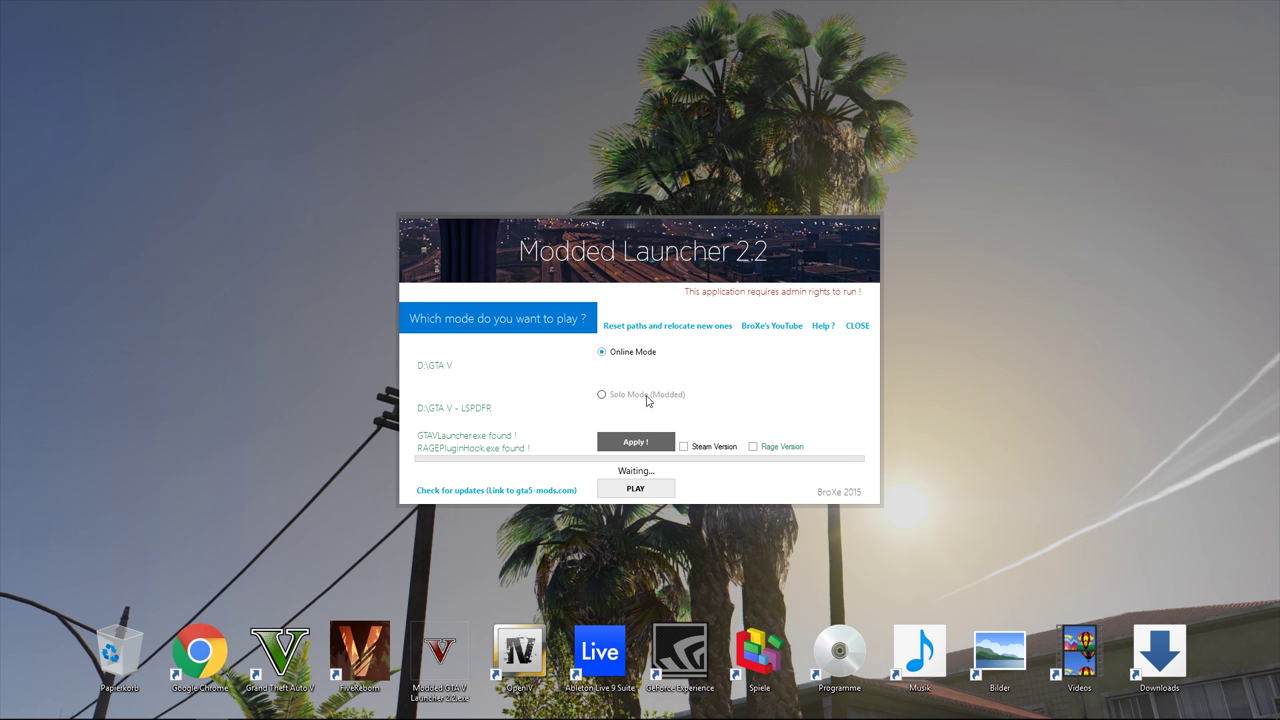
pyautogui.click(659, 326)
pyautogui.click(797, 414)
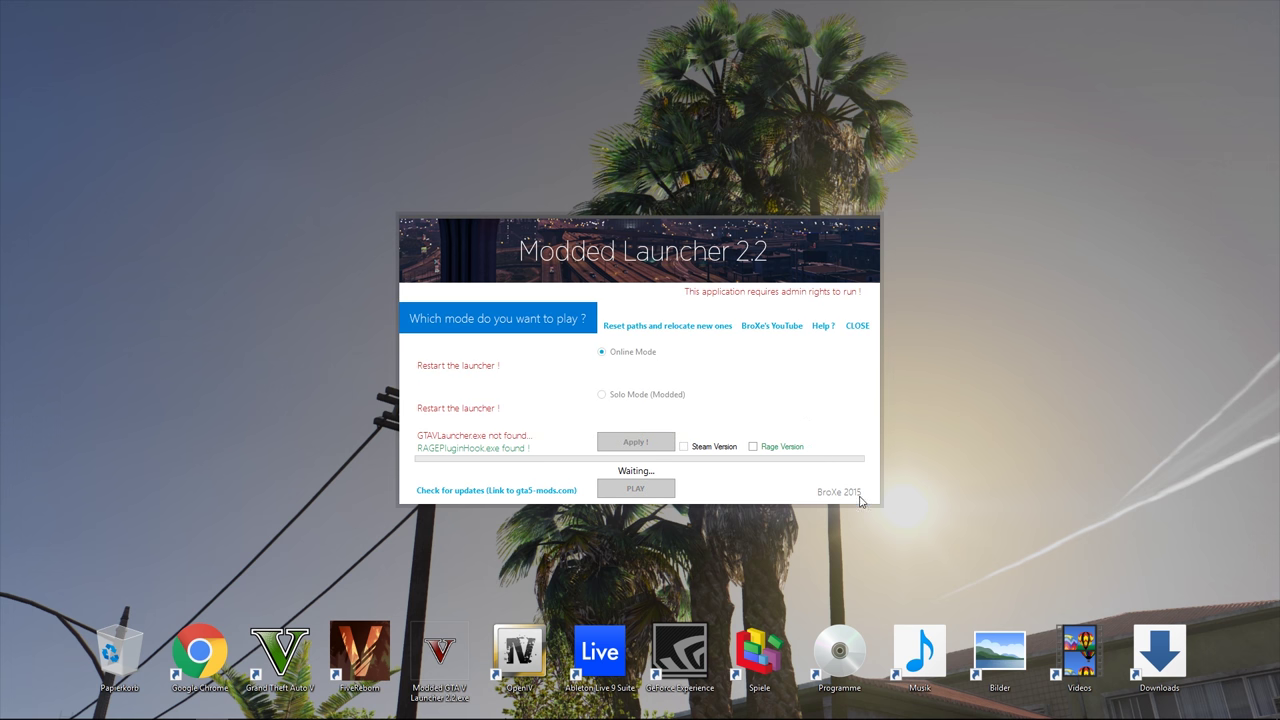
pyautogui.click(856, 326)
pyautogui.click(740, 413)
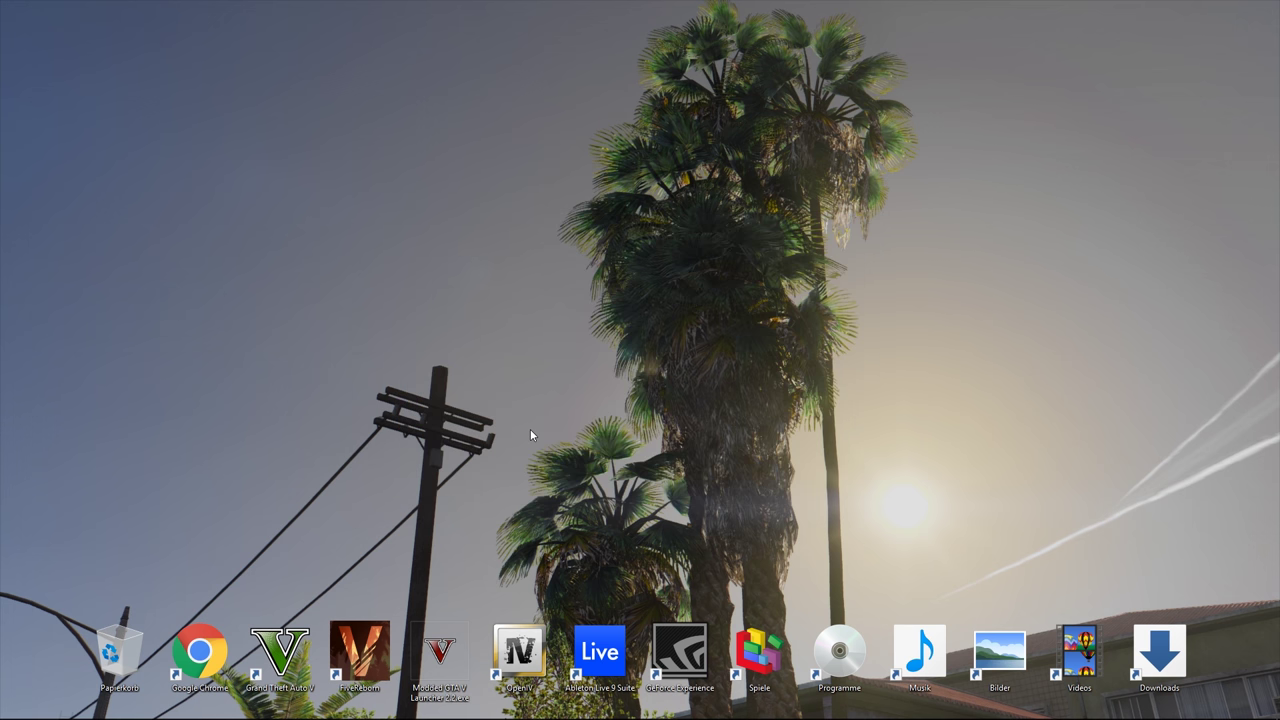
# Restart Modded GTA V Launcher 2.2 with permission to make changes and acknowledge its usage instructions
pyautogui.doubleClick(452, 642)
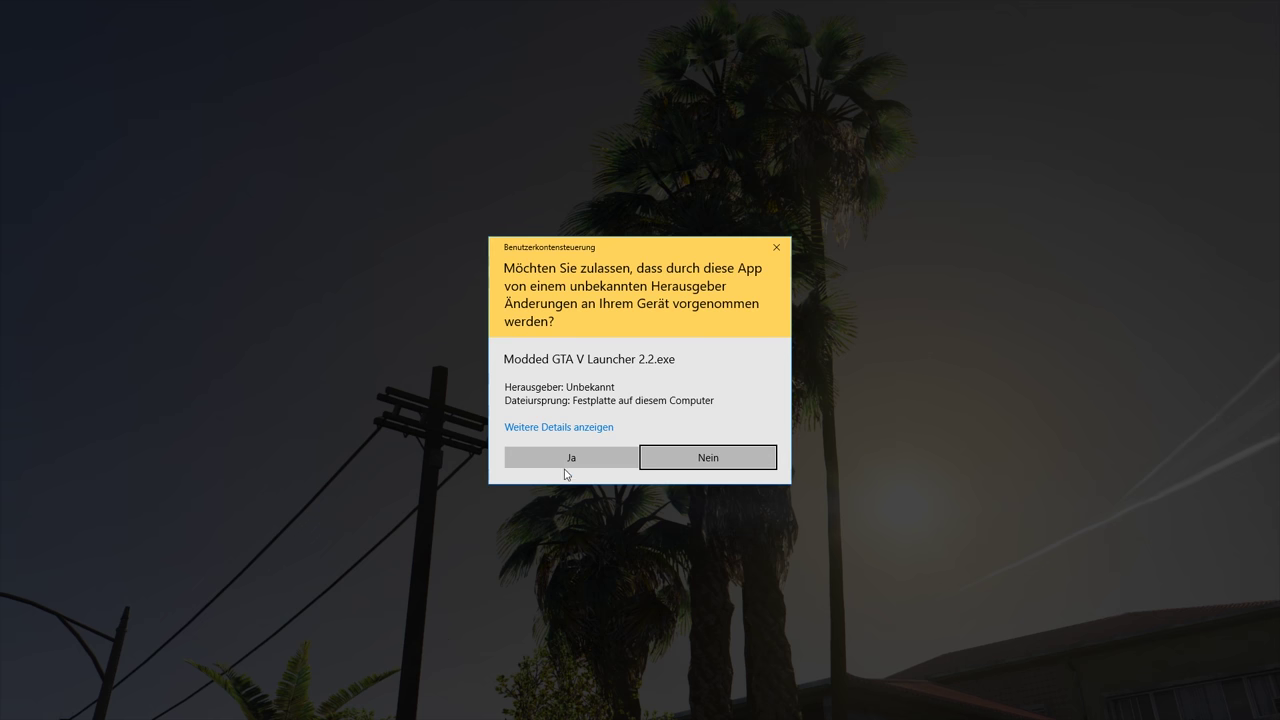
pyautogui.click(569, 456)
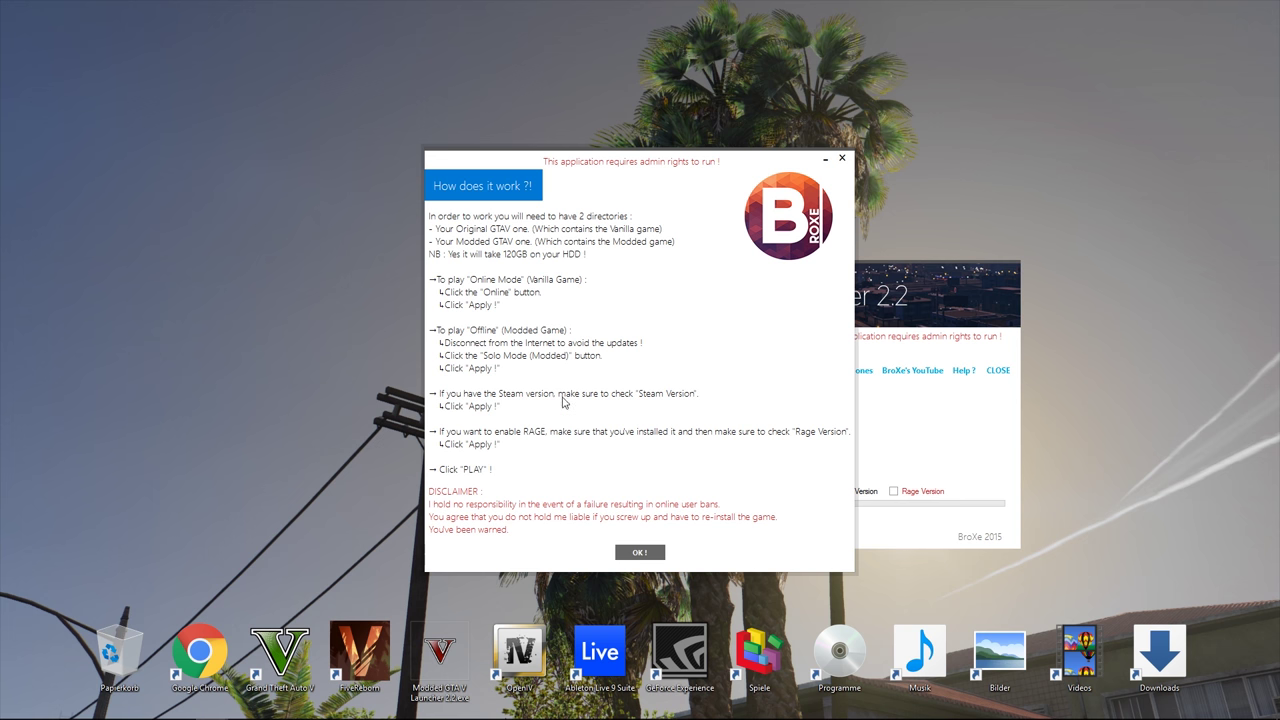
pyautogui.click(640, 553)
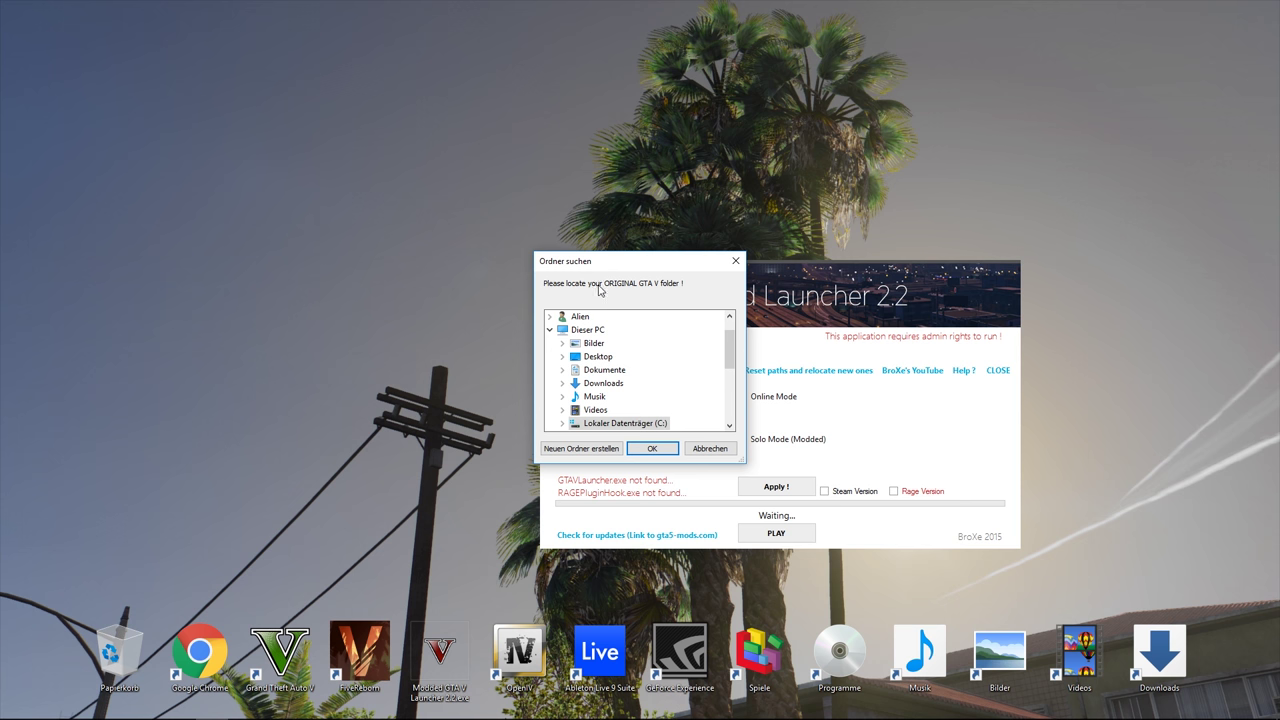
# Choose the GTA V - Online folder on drive D: as the original GTA V folder
pyautogui.scroll(-1, 664, 372)
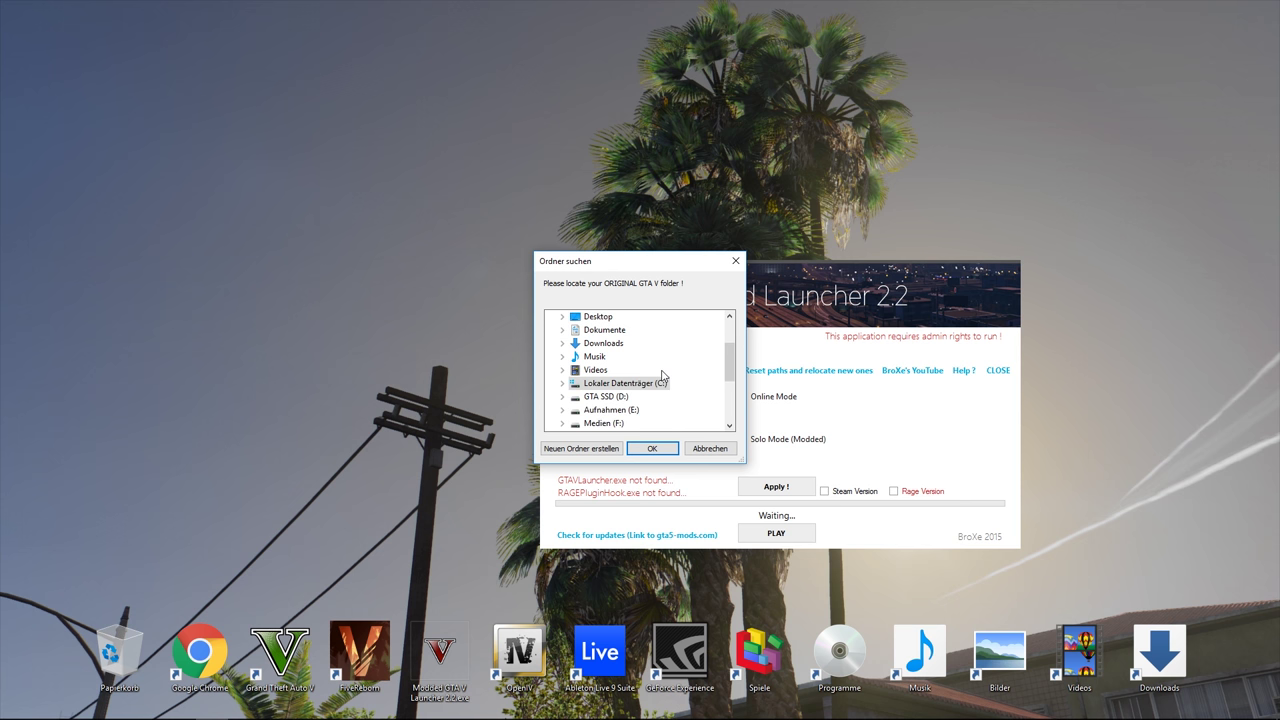
pyautogui.click(564, 397)
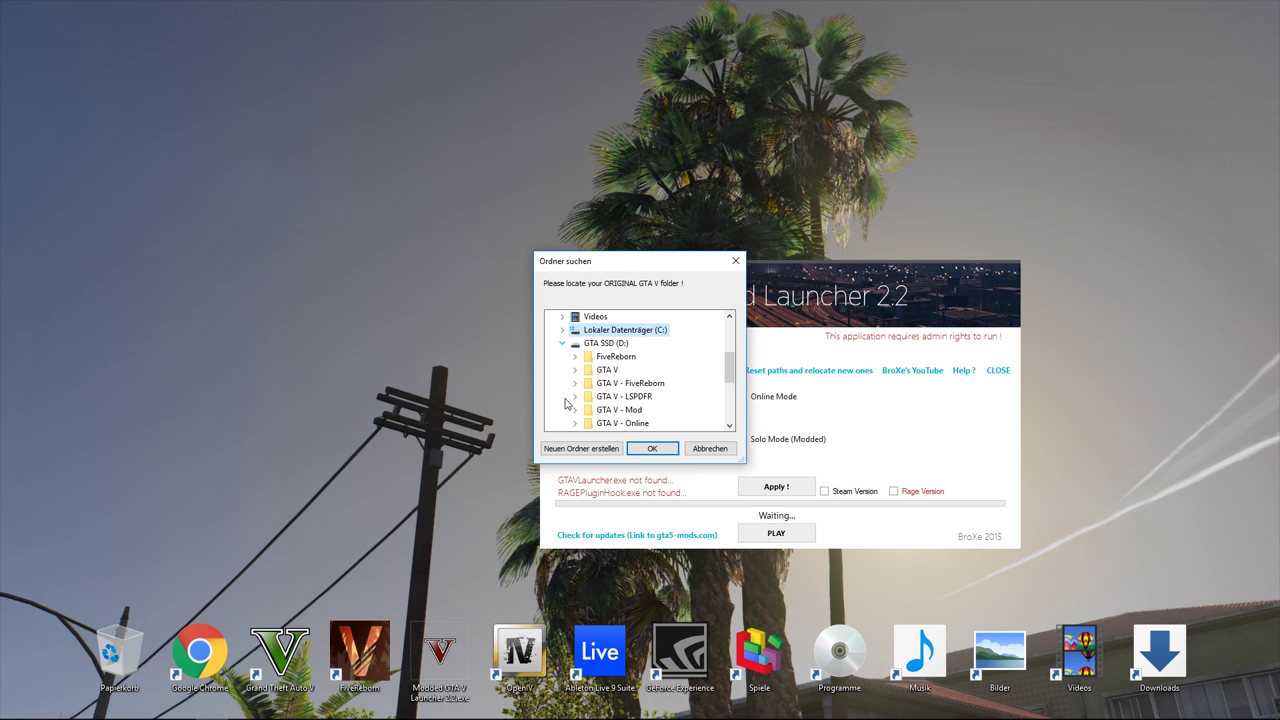
pyautogui.scroll(-1, 634, 385)
pyautogui.click(633, 386)
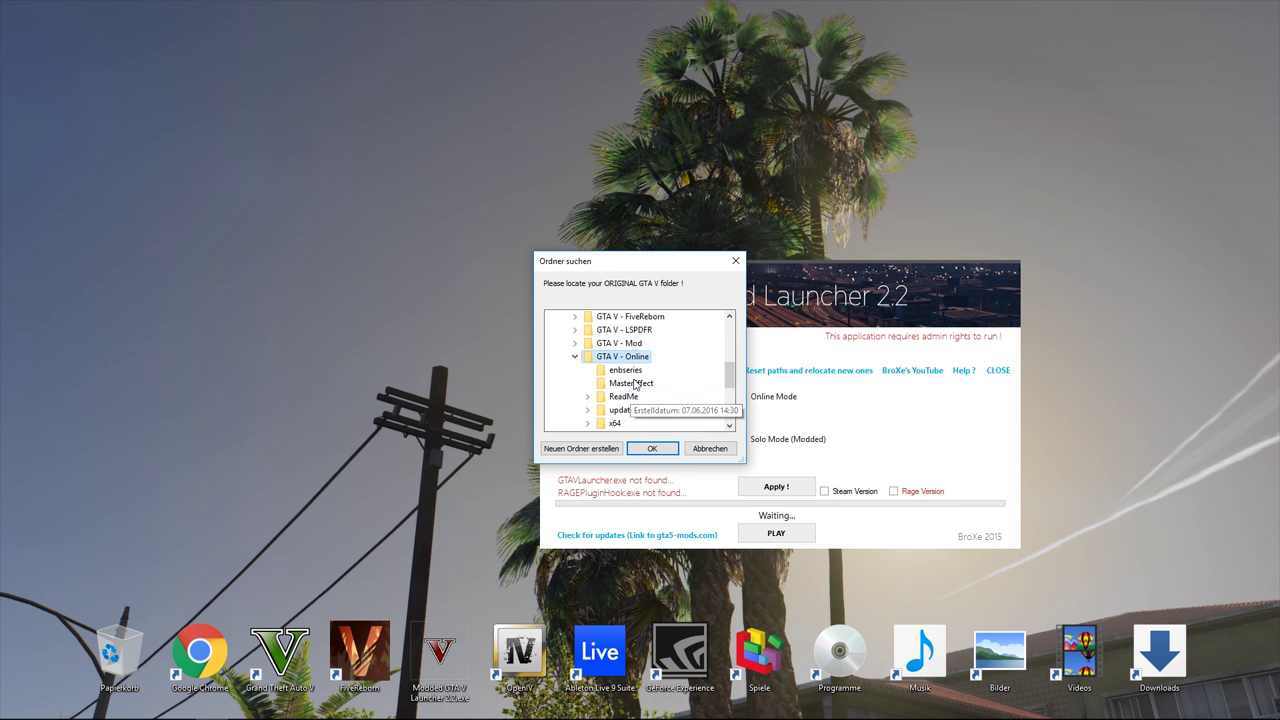
pyautogui.click(653, 449)
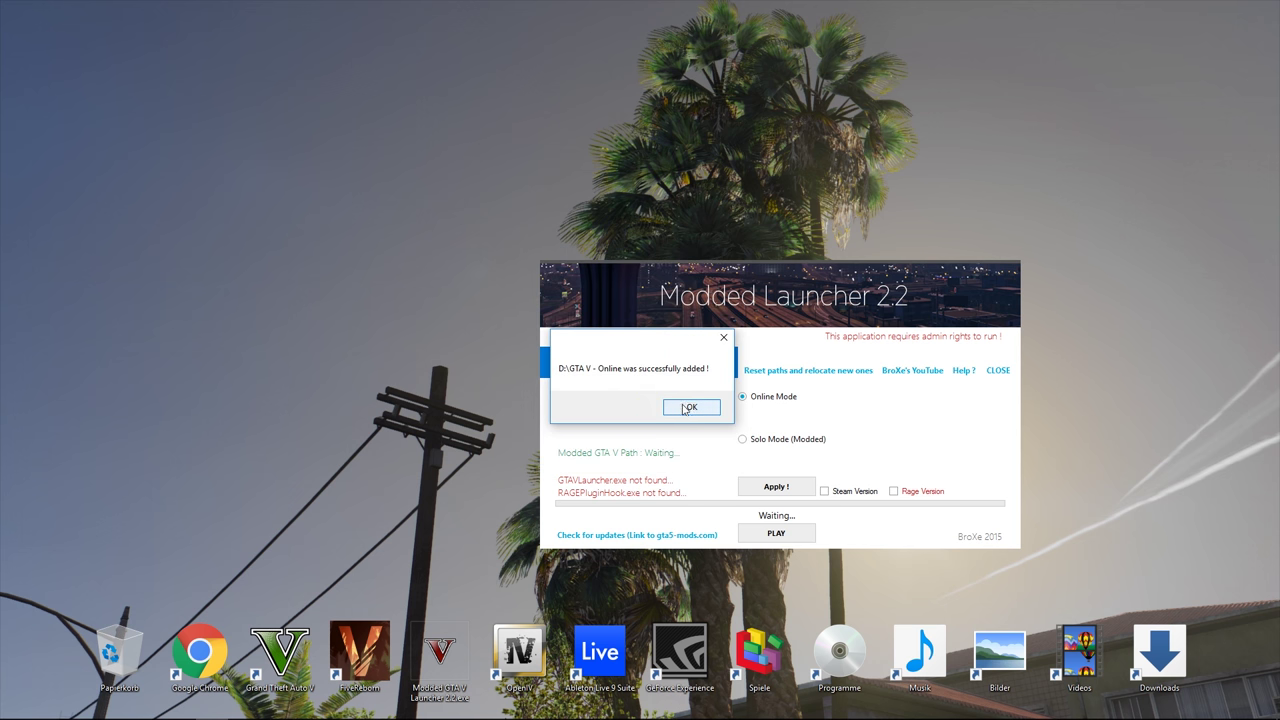
# Choose the GTA V - LSPDFR folder on drive D: as the modded GTA V folder and acknowledge the saved paths
pyautogui.click(684, 408)
pyautogui.scroll(-1, 663, 380)
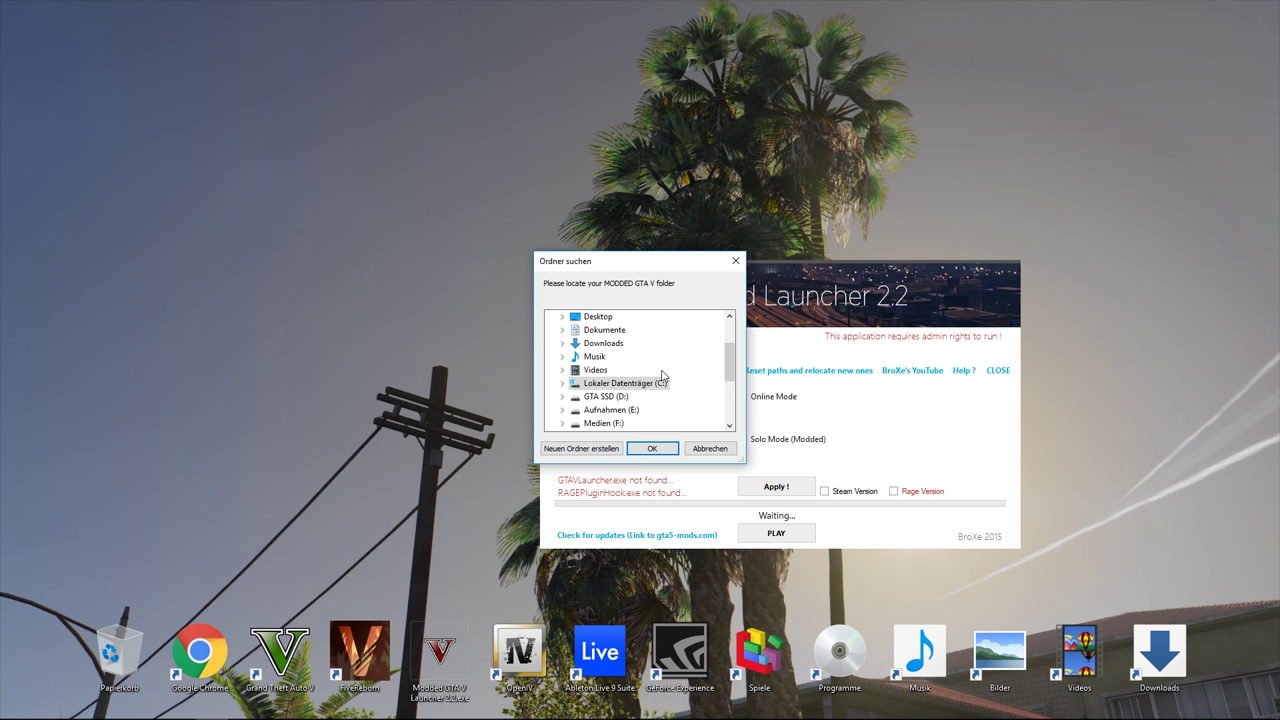
pyautogui.scroll(-1, 663, 395)
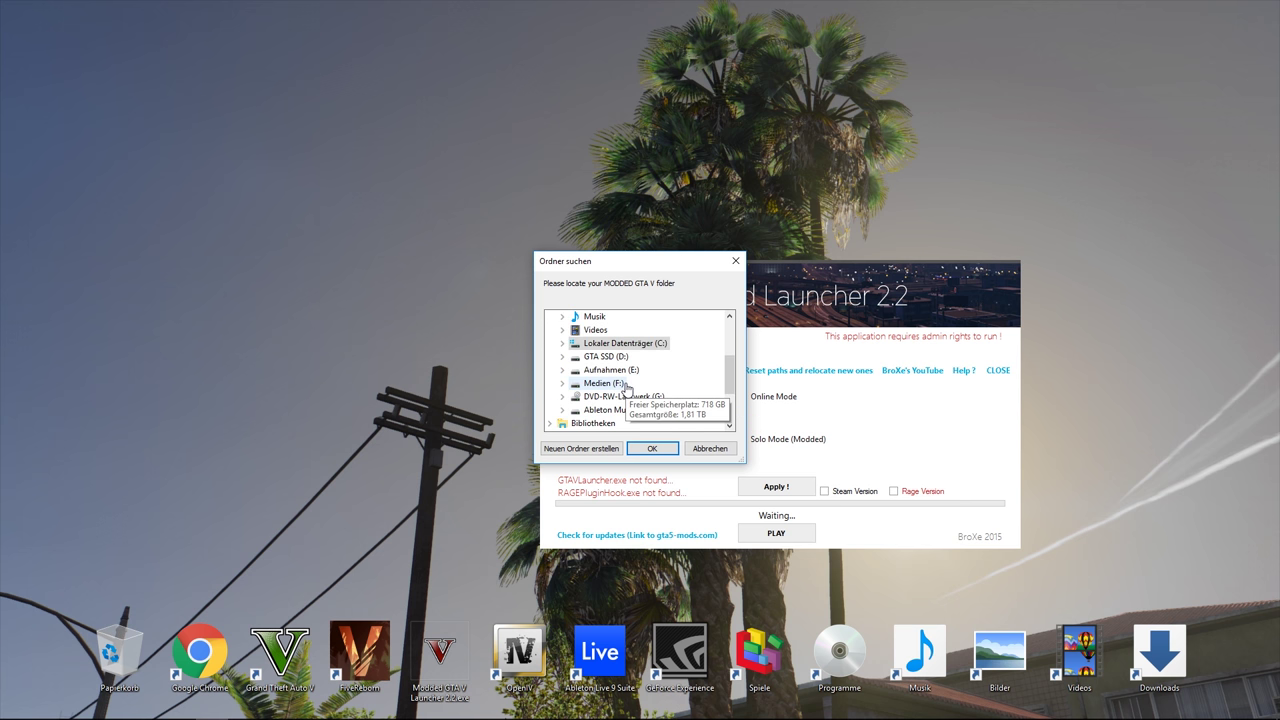
pyautogui.click(564, 357)
pyautogui.scroll(-1, 659, 410)
pyautogui.click(624, 356)
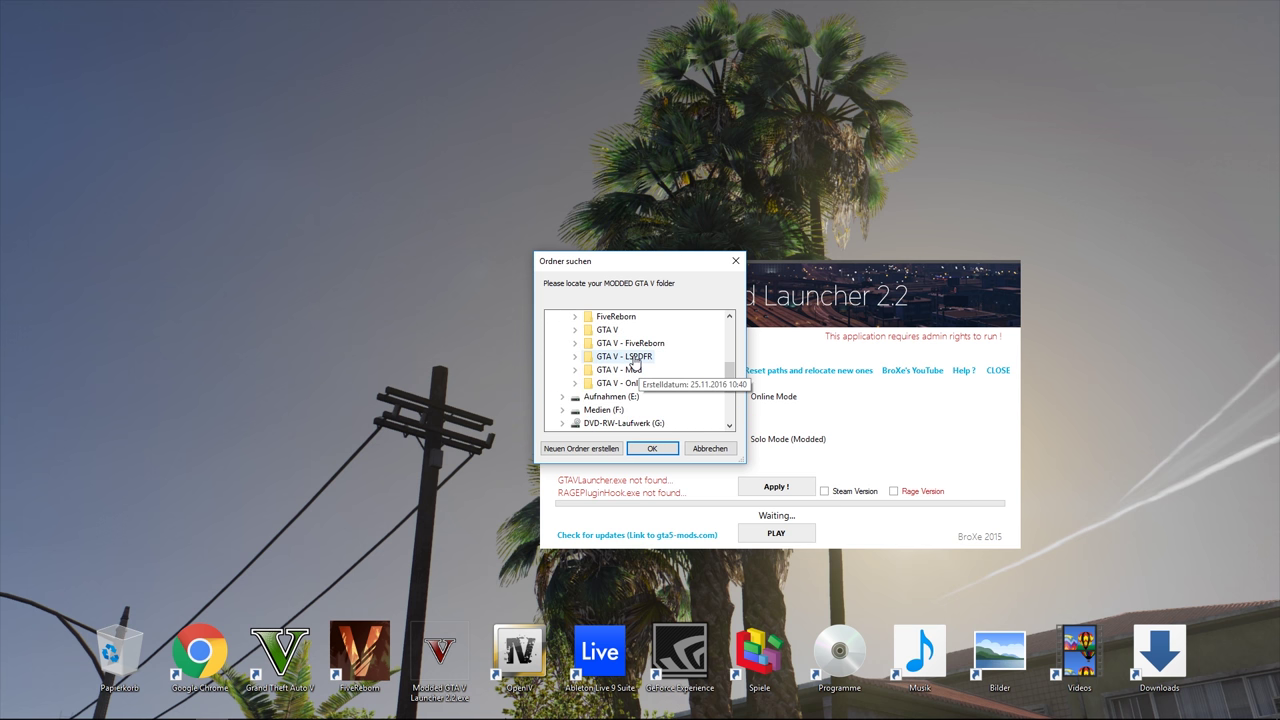
pyautogui.click(672, 449)
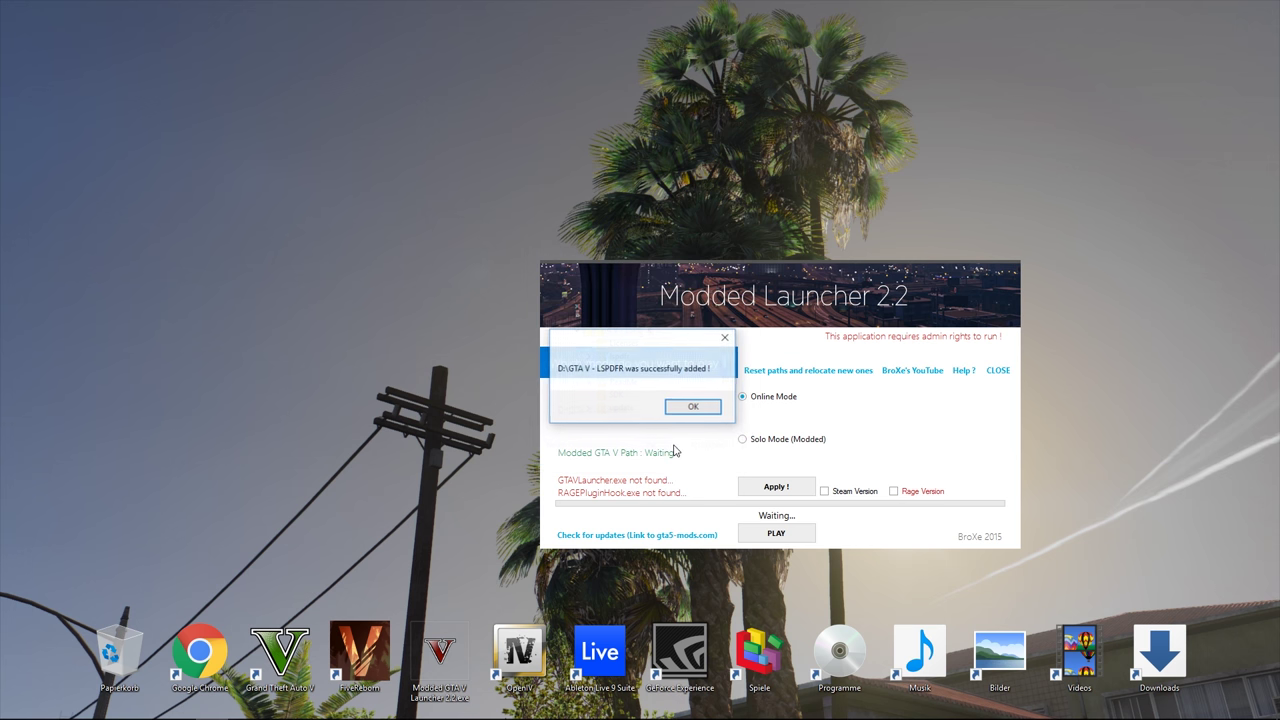
pyautogui.click(695, 410)
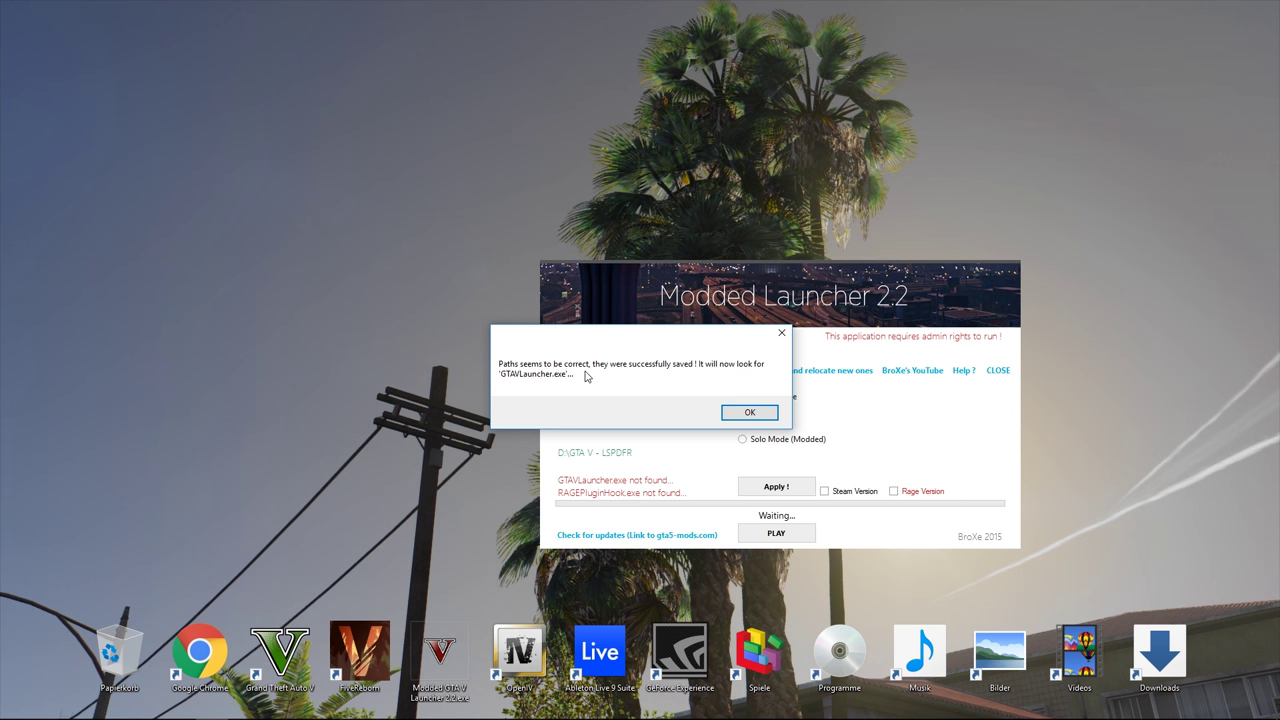
pyautogui.click(752, 411)
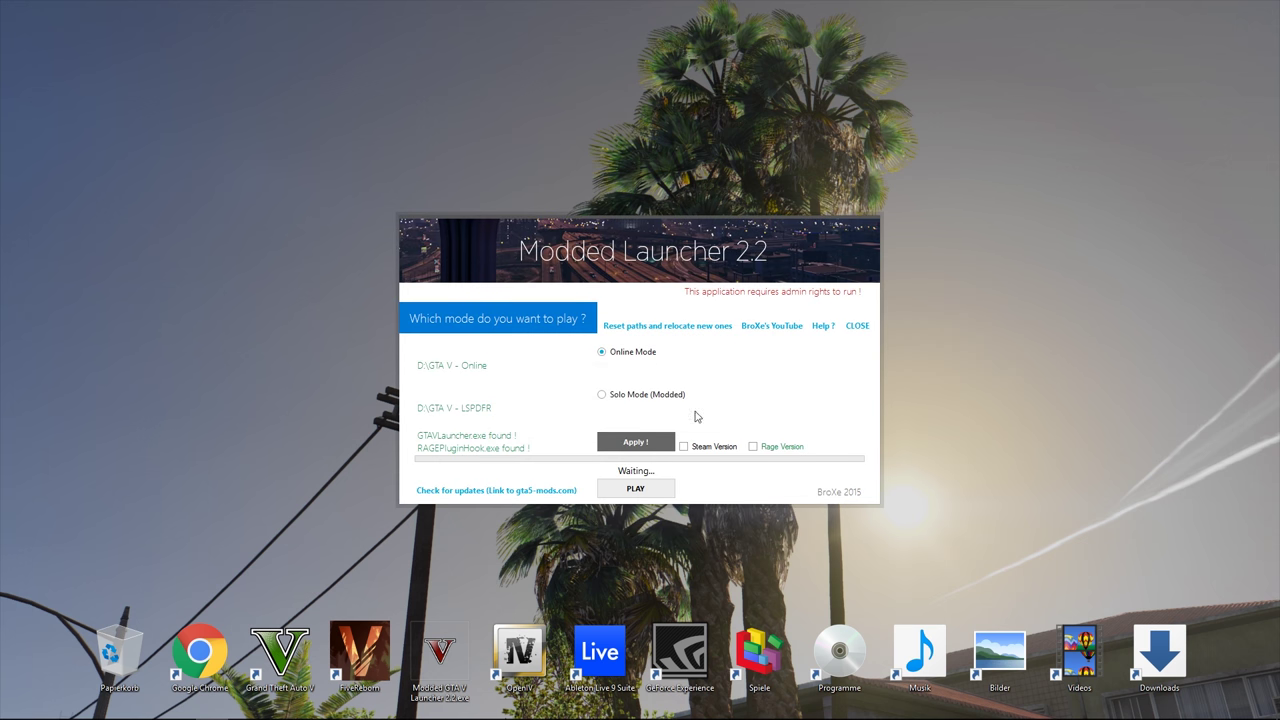
# Select Solo Mode (Modded) and enable the Rage Version option
pyautogui.click(620, 397)
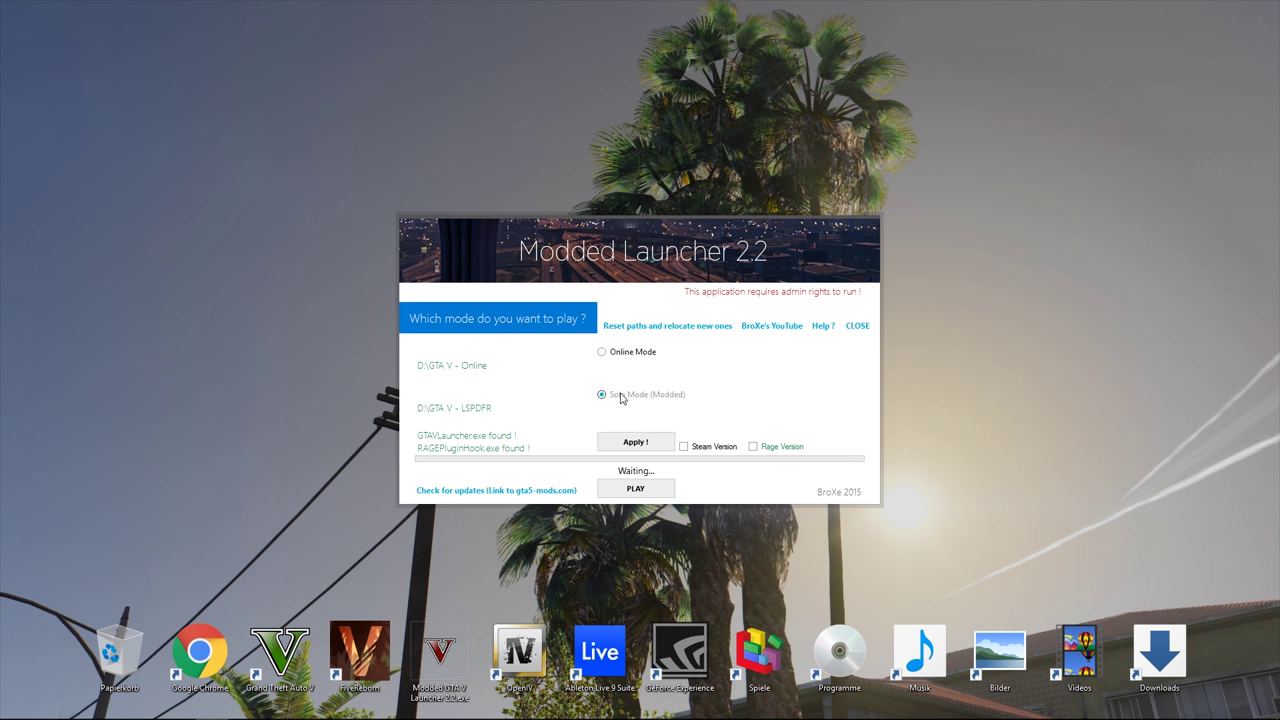
pyautogui.click(753, 448)
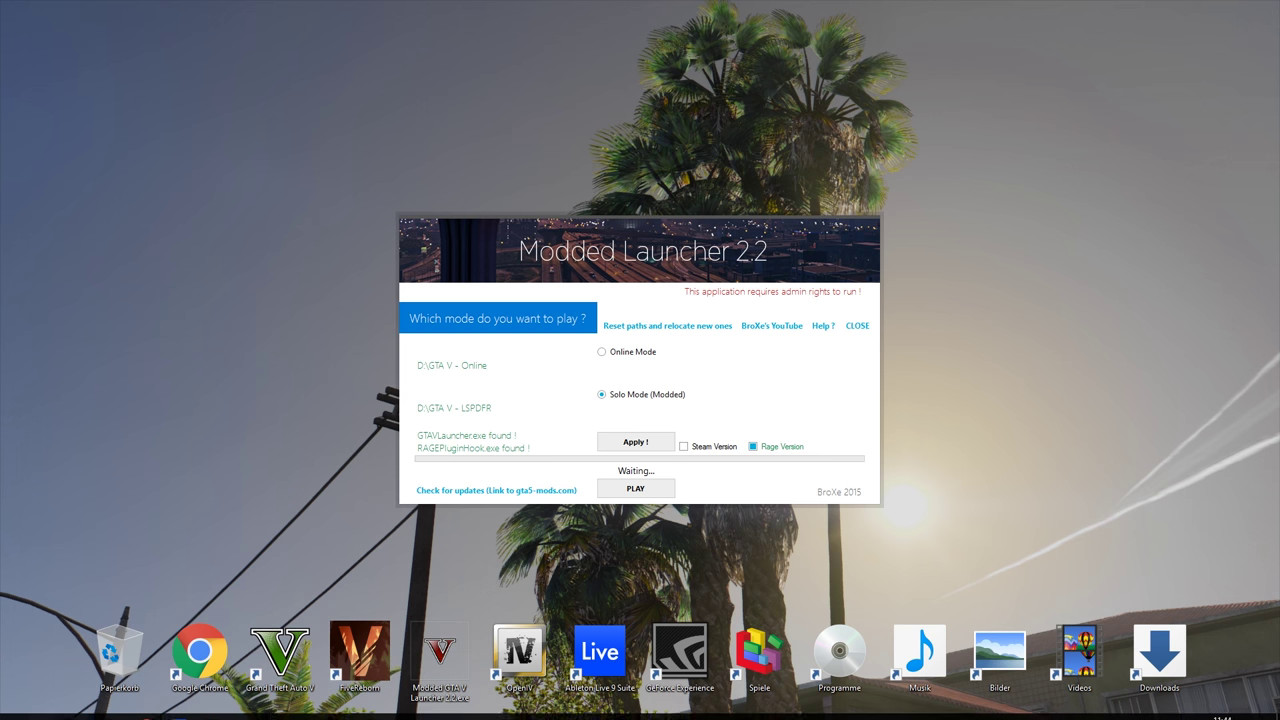
pyautogui.click(113, 707)
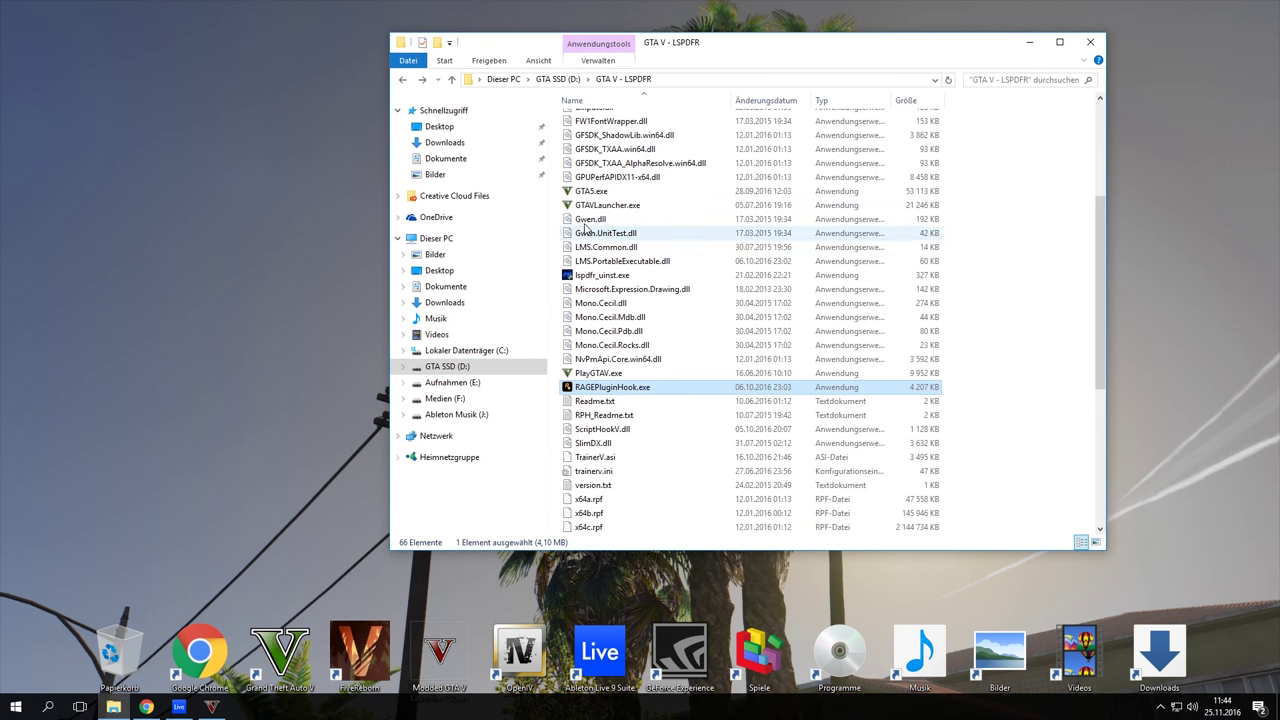
pyautogui.click(567, 78)
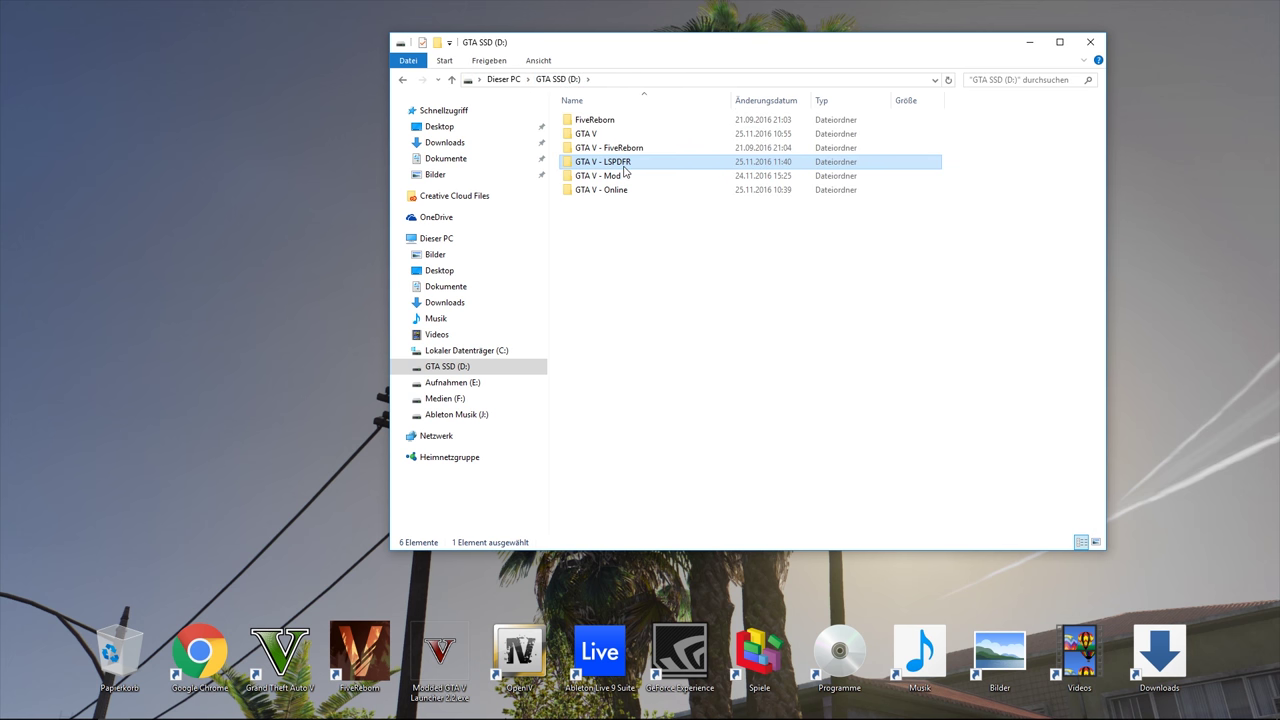
pyautogui.moveTo(618, 141)
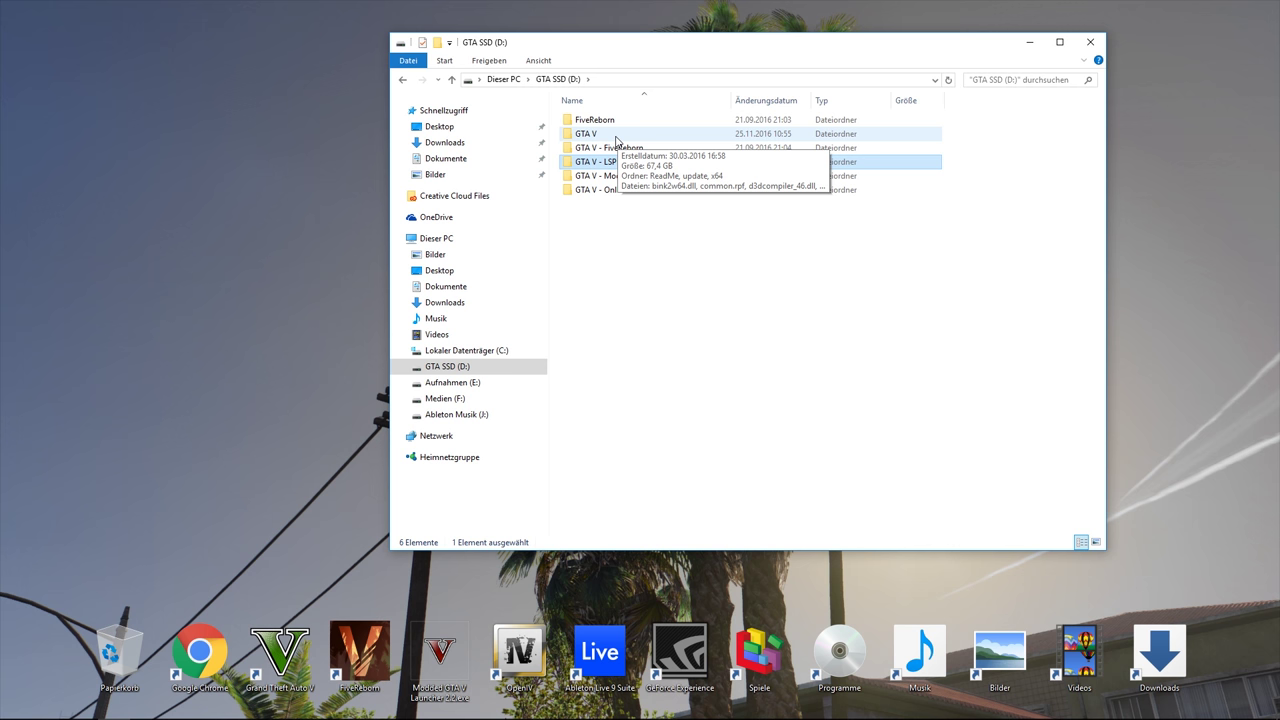
pyautogui.click(617, 136)
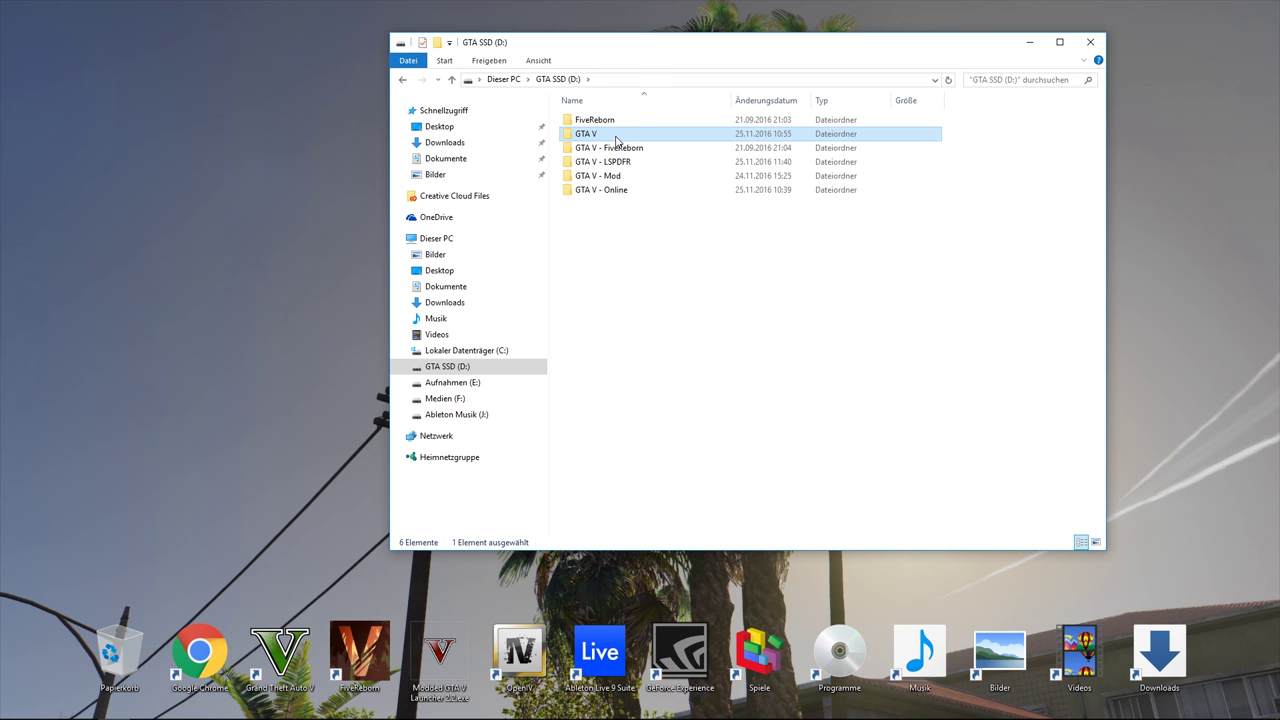
pyautogui.rightClick(617, 140)
pyautogui.click(650, 488)
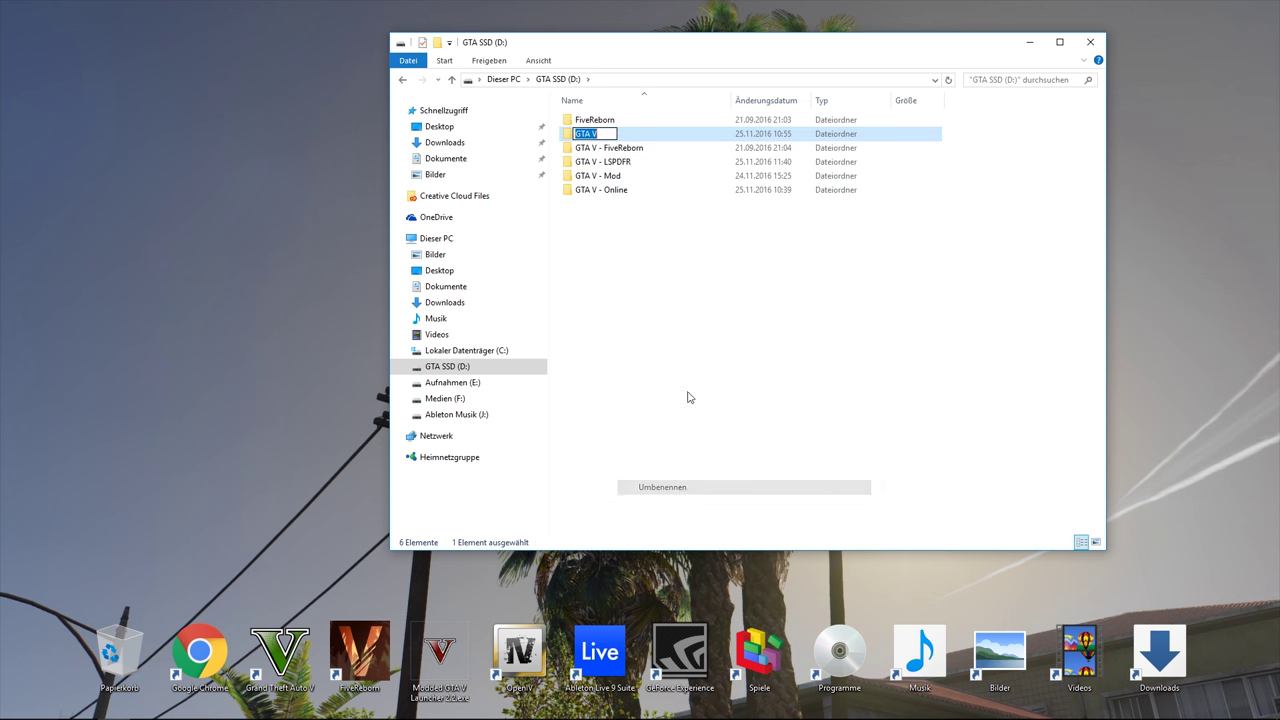
pyautogui.click(607, 135)
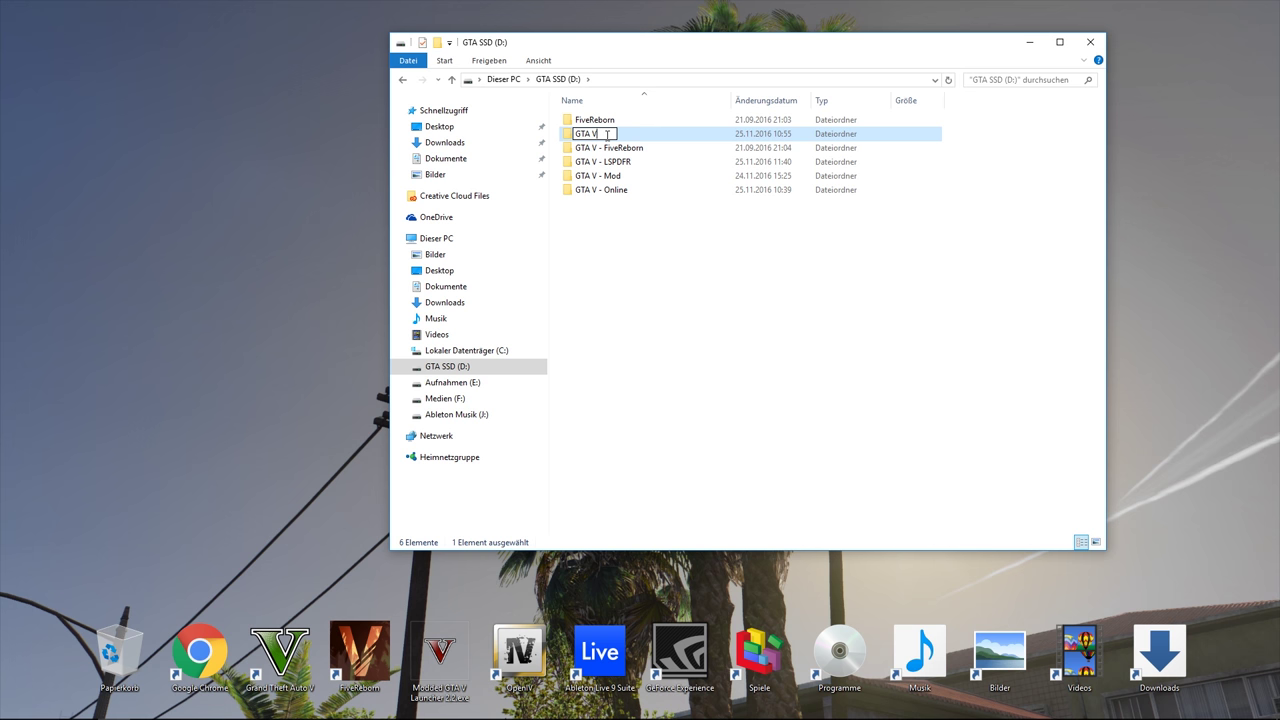
pyautogui.click(631, 163)
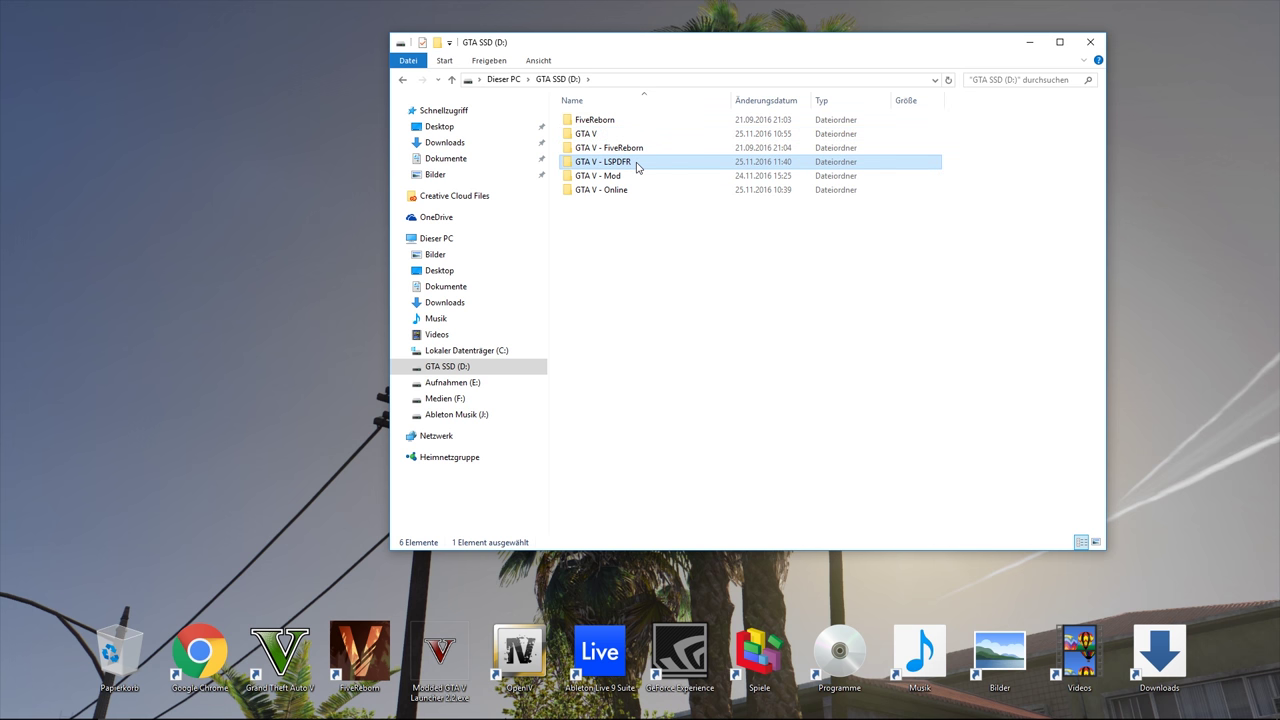
# Try to rename the GTA V - LSPDFR folder on drive D: to GTA V, and close the folder window
pyautogui.doubleClick(637, 168)
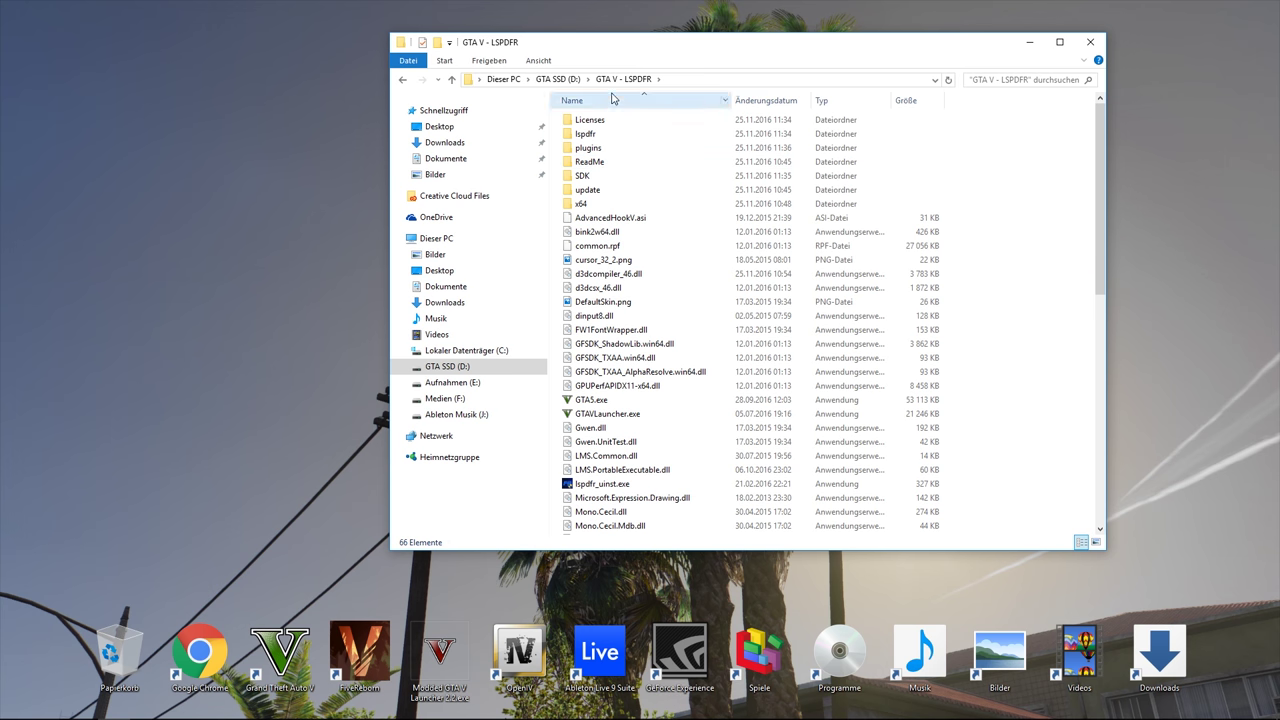
pyautogui.hotkey('alt', 'Left')
pyautogui.rightClick(643, 165)
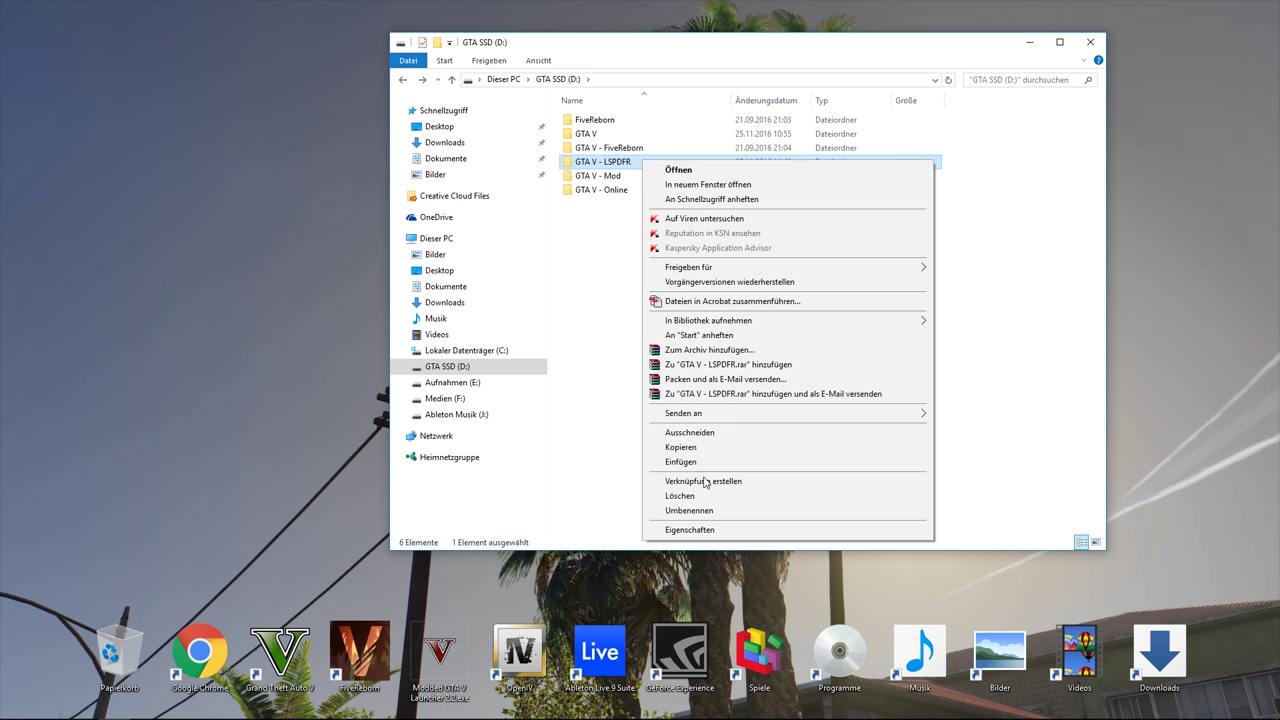
pyautogui.click(700, 511)
pyautogui.moveTo(644, 162); pyautogui.dragTo(599, 164)
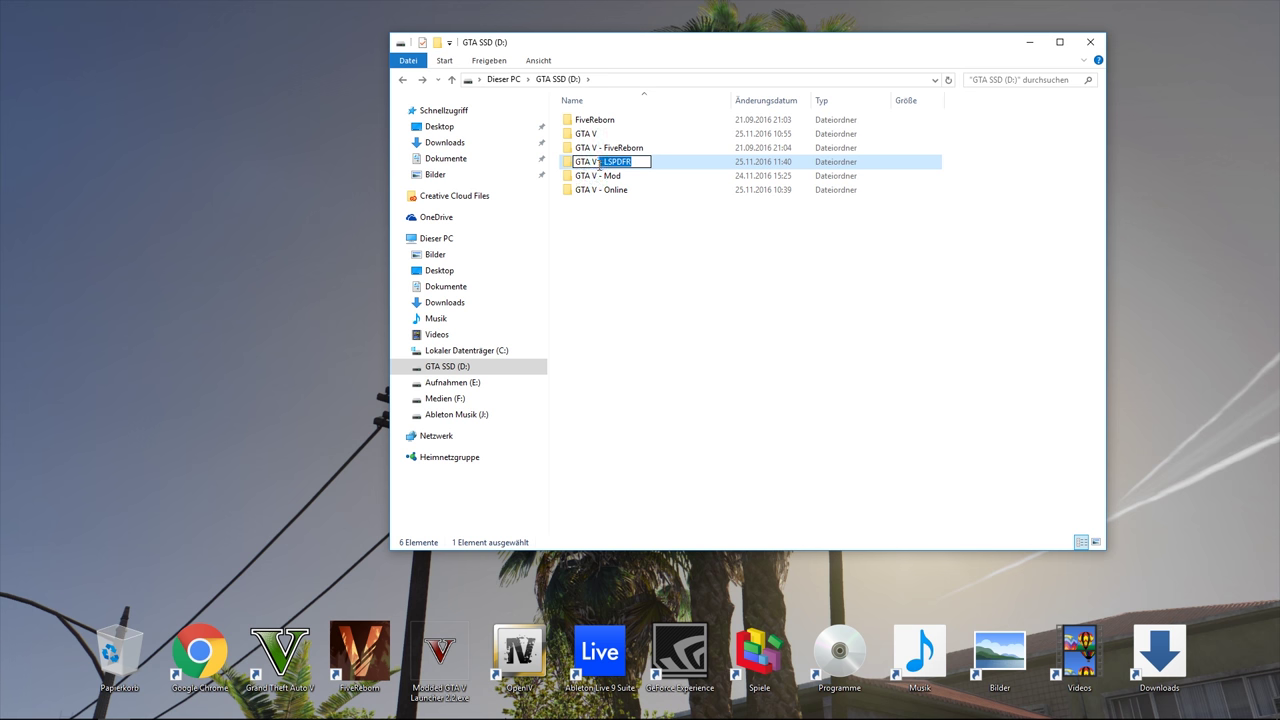
pyautogui.press('BackSpace')
pyautogui.press('Return')
pyautogui.click(760, 503)
pyautogui.rightClick(700, 248)
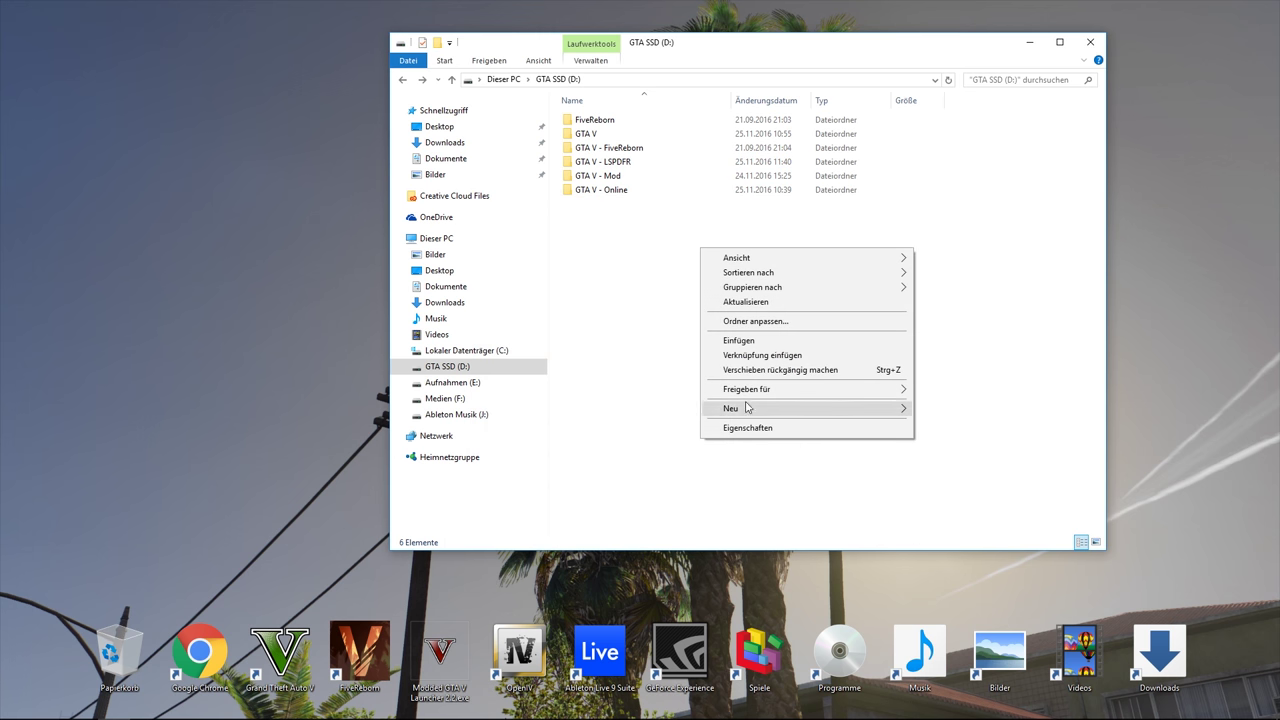
pyautogui.click(667, 323)
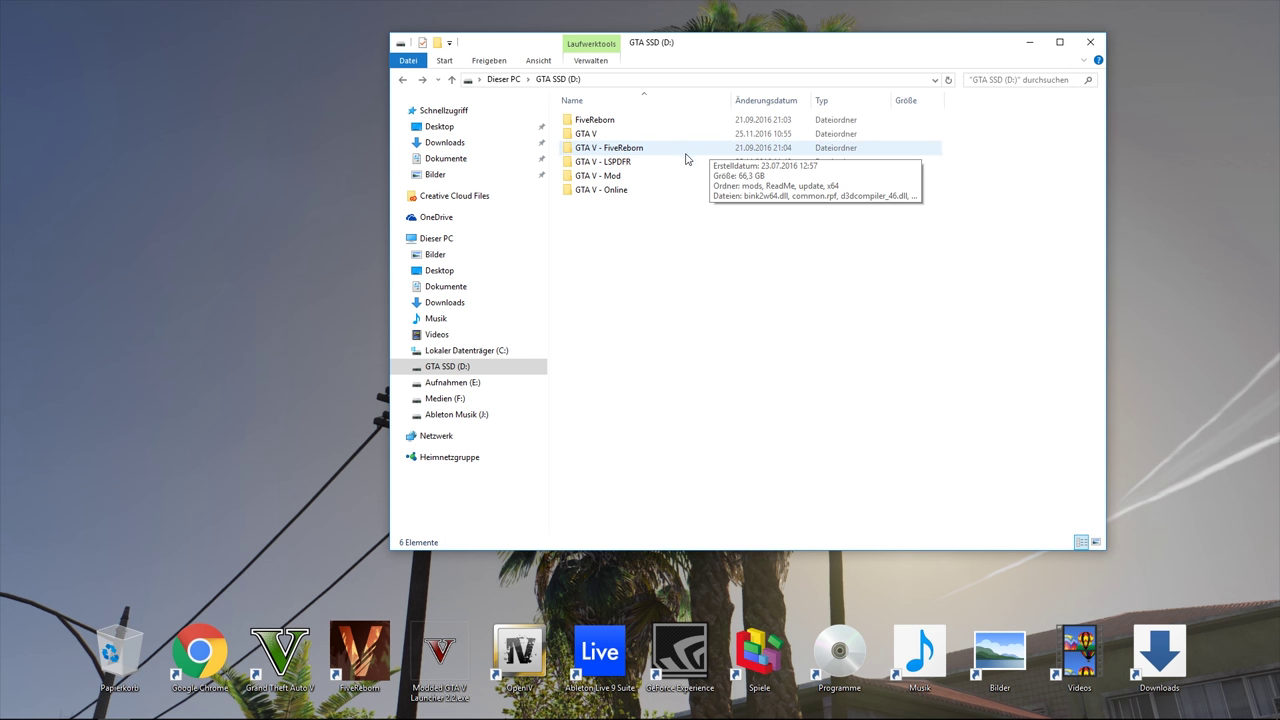
pyautogui.click(1092, 41)
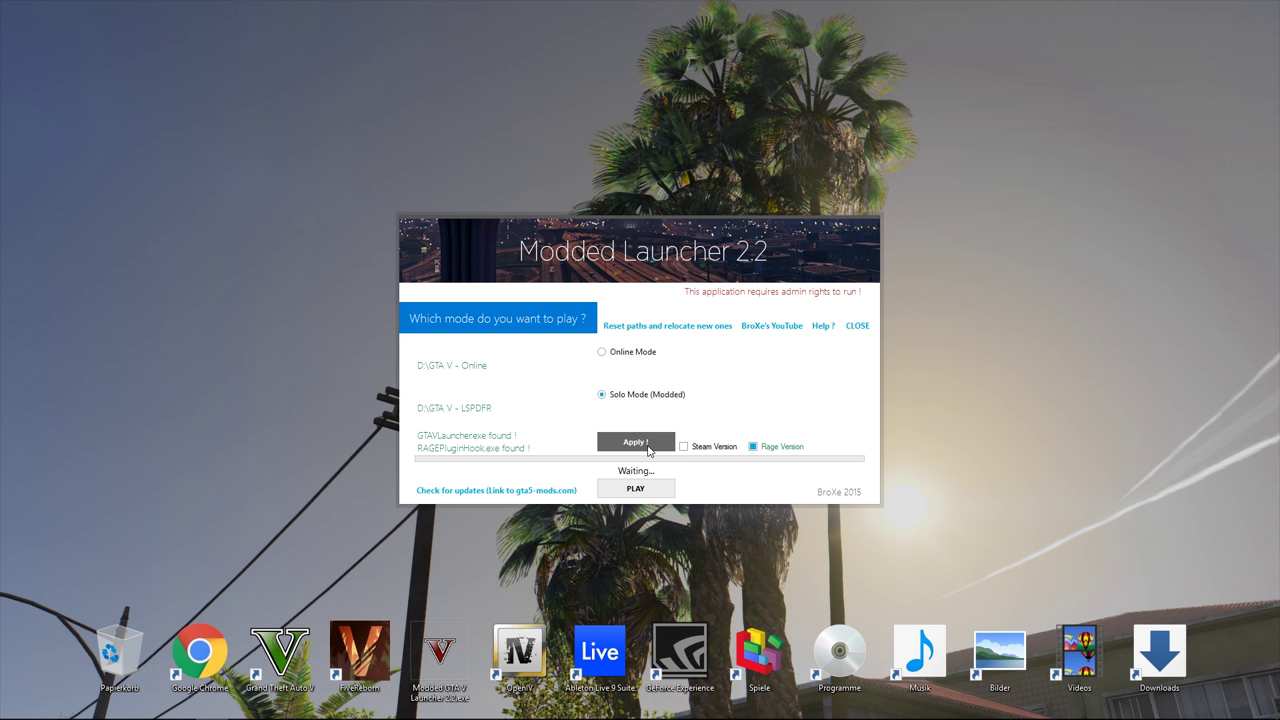
# Apply the modded launch mode, accept the RAGE Plugin Hook disclaimer and privileges notice, and agree to back up the current game version
pyautogui.click(647, 448)
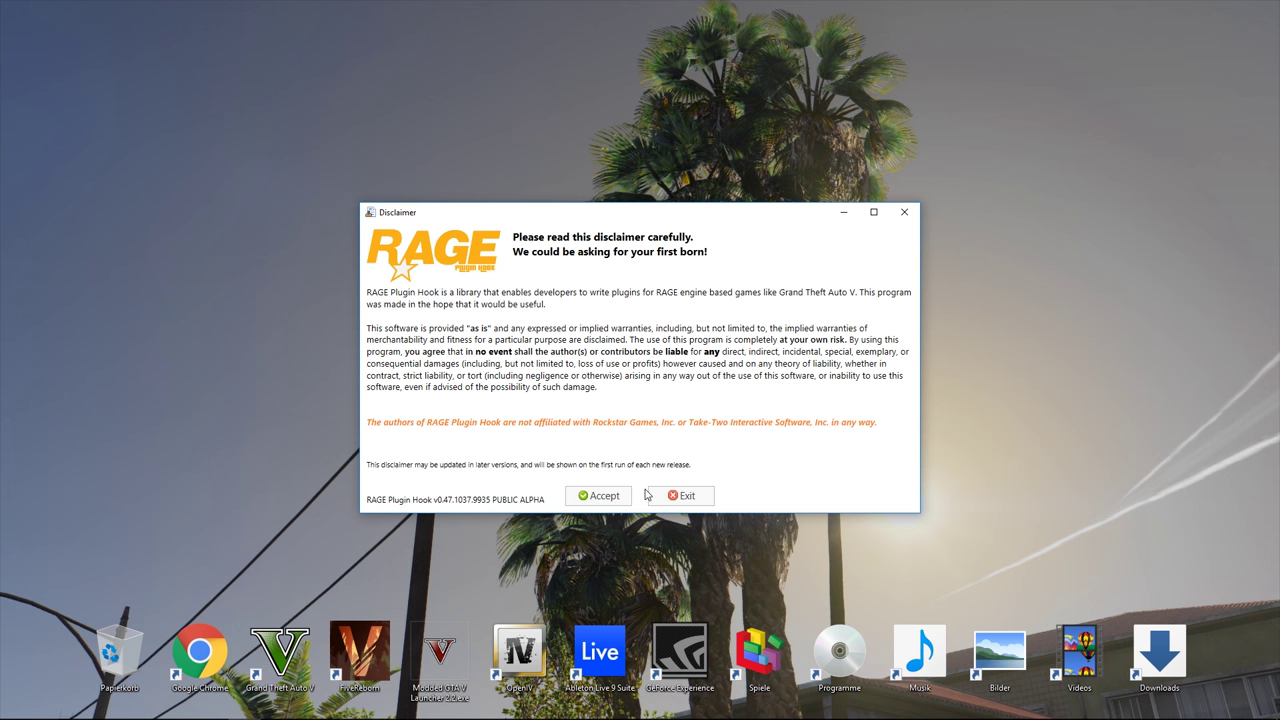
pyautogui.click(593, 497)
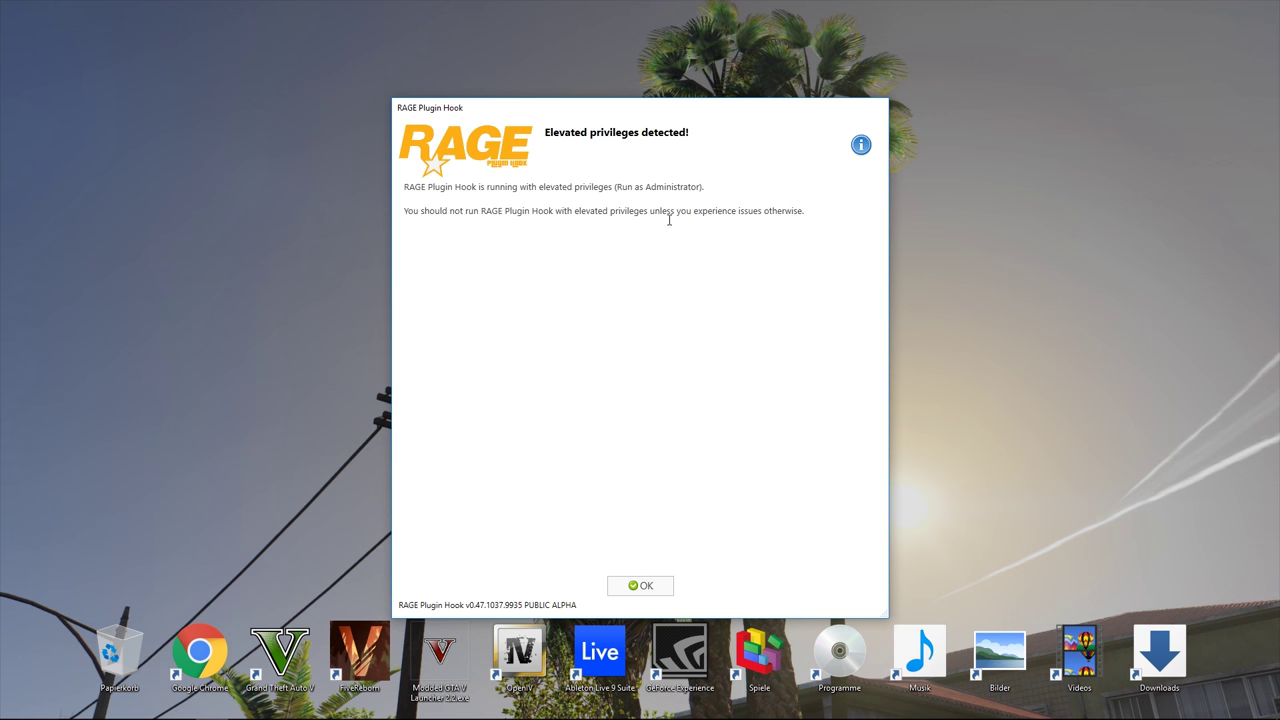
pyautogui.click(650, 590)
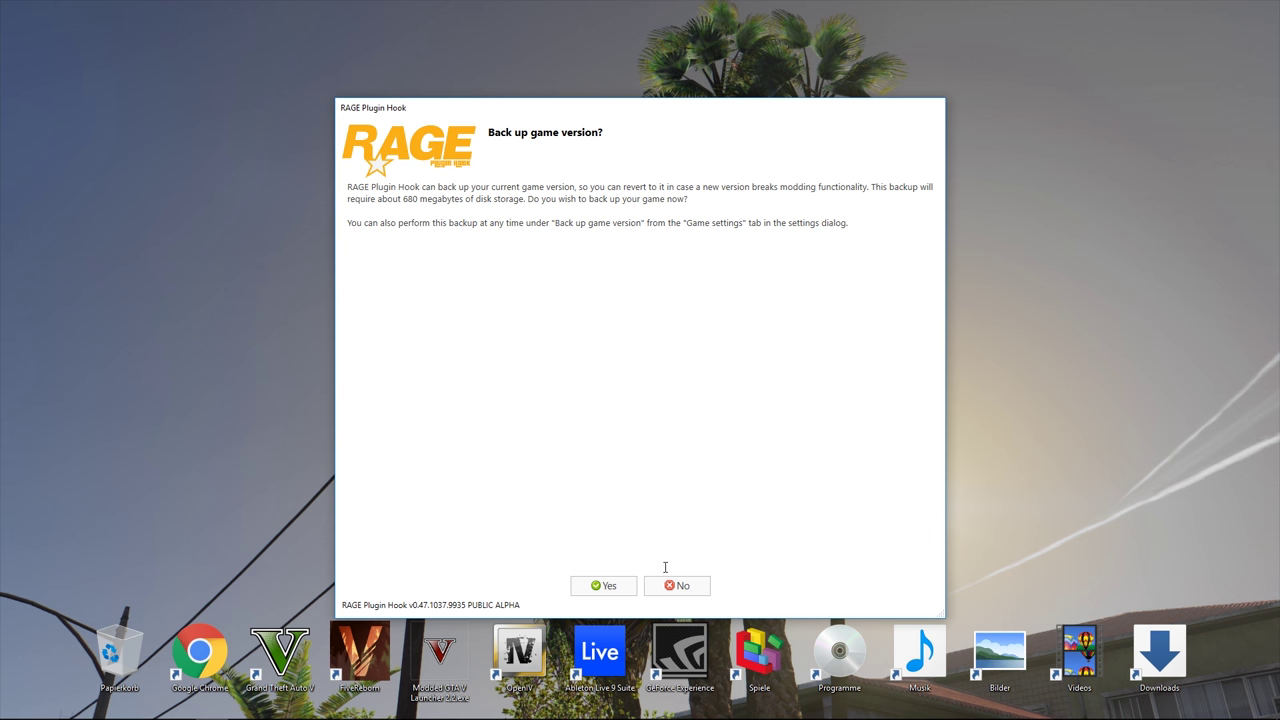
pyautogui.click(601, 586)
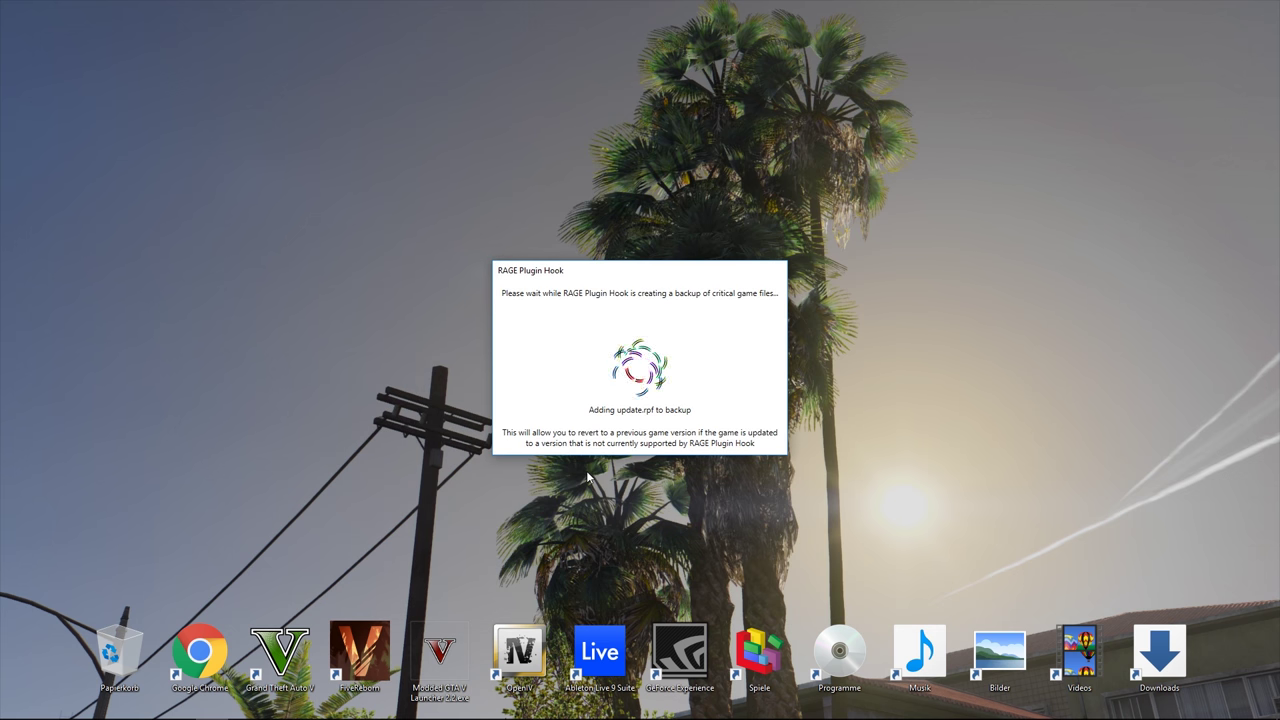